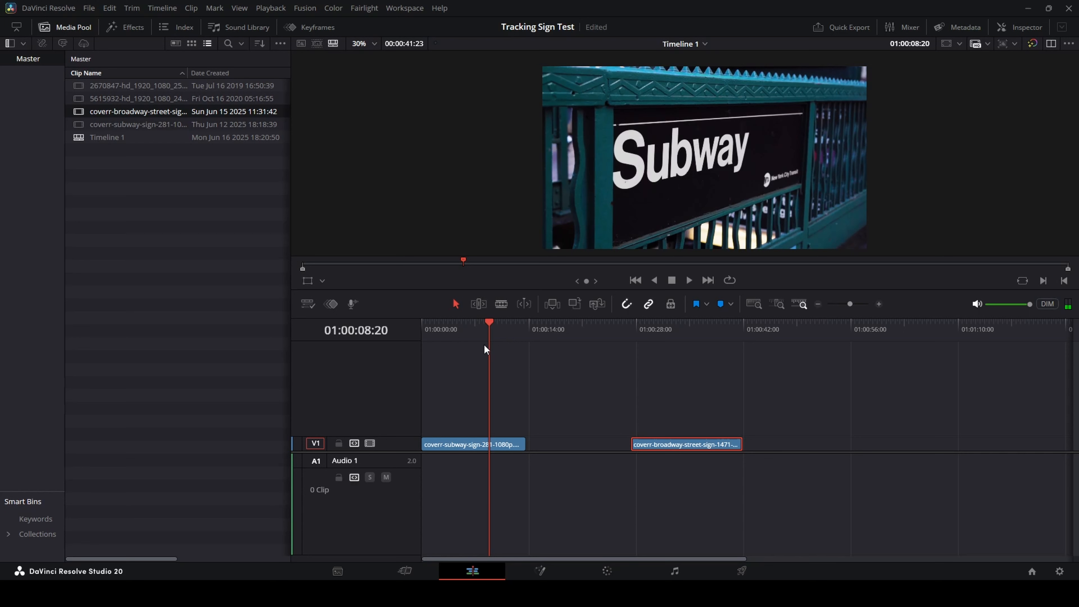
# Move the Broadway street sign clip slightly earlier on track V1 and save the project.
pyautogui.moveTo(489, 324)
pyautogui.mouseDown()
pyautogui.moveTo(429, 324)
pyautogui.moveTo(489, 324)
pyautogui.mouseUp()
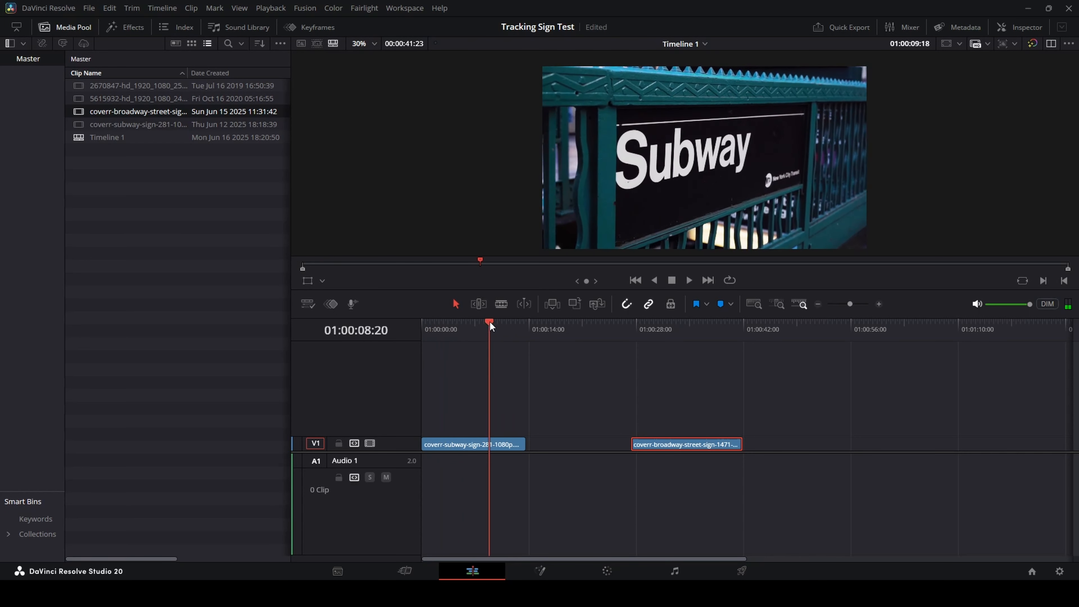
pyautogui.moveTo(672, 445); pyautogui.dragTo(651, 445)
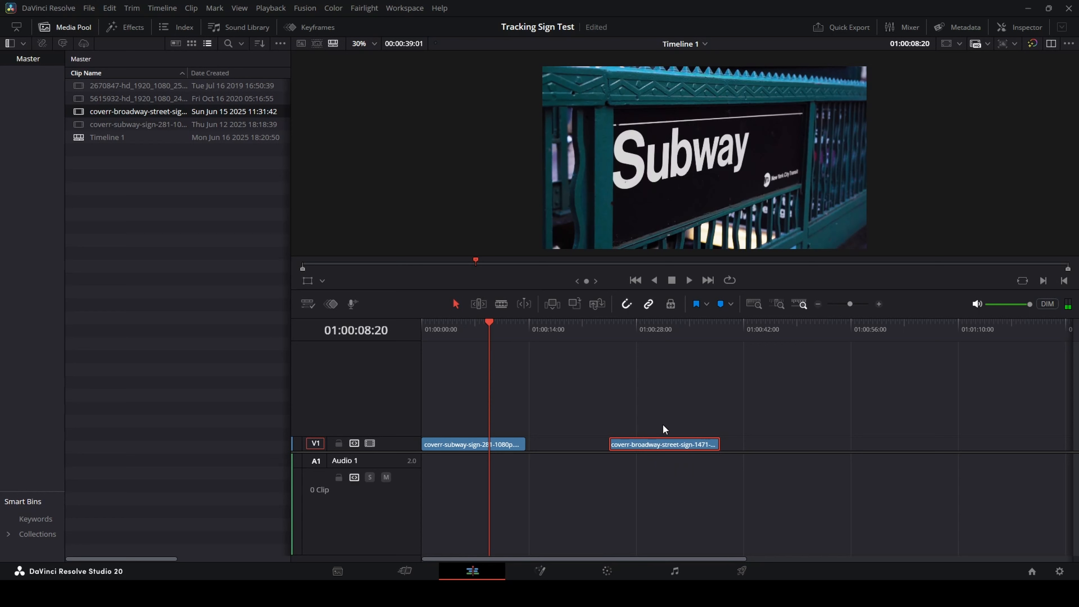
pyautogui.hotkey('ctrl', 's')
# Preview both sign clips and reposition the Broadway clip to start just past 01:00:28:00 on track V1.
pyautogui.click(608, 332)
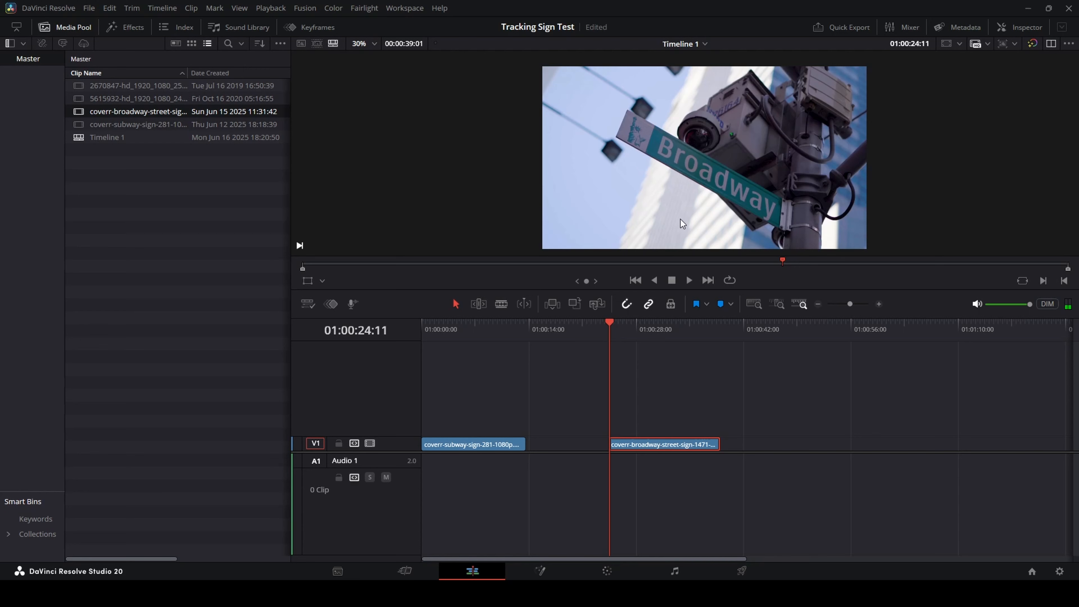
pyautogui.moveTo(655, 448); pyautogui.dragTo(607, 449)
pyautogui.moveTo(516, 332); pyautogui.dragTo(467, 332)
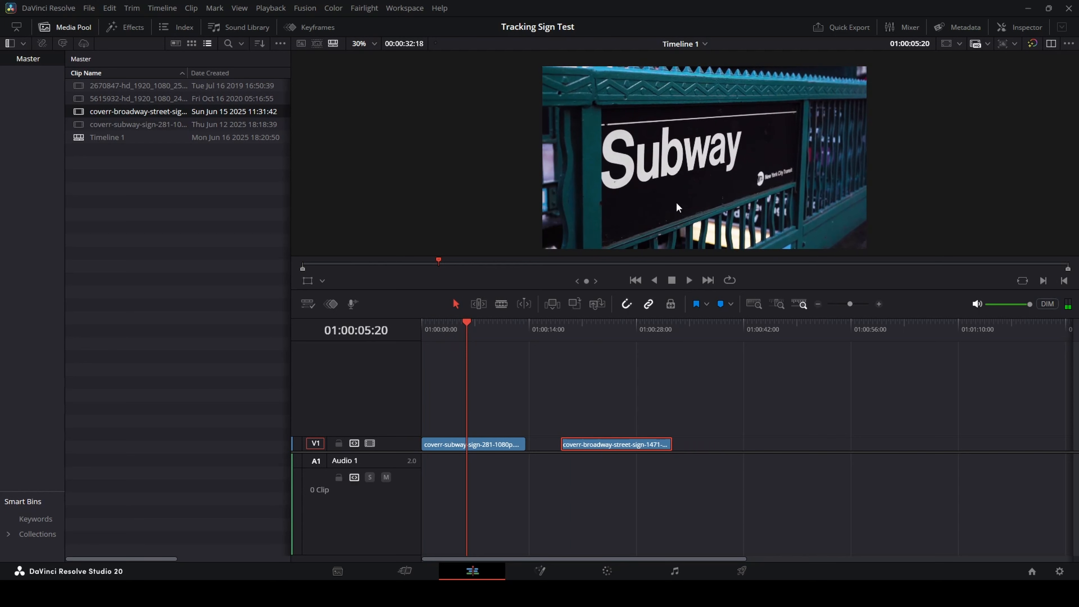
pyautogui.moveTo(625, 447); pyautogui.dragTo(688, 431)
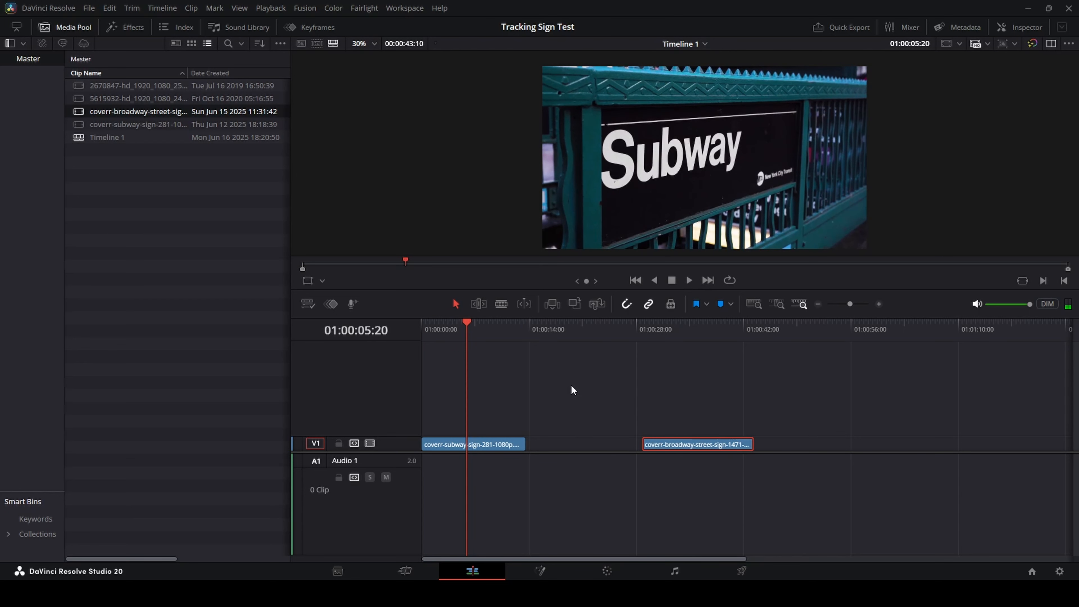
# Open the subway sign clip in the Fusion page and move the MediaOut1 node lower in the node graph.
pyautogui.rightClick(473, 445)
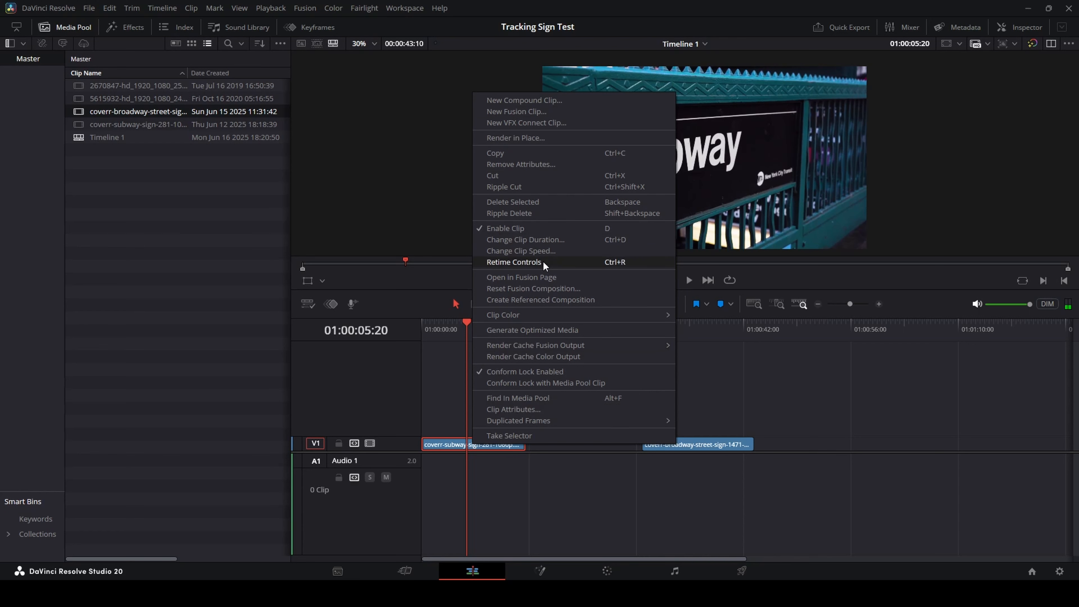
pyautogui.click(545, 277)
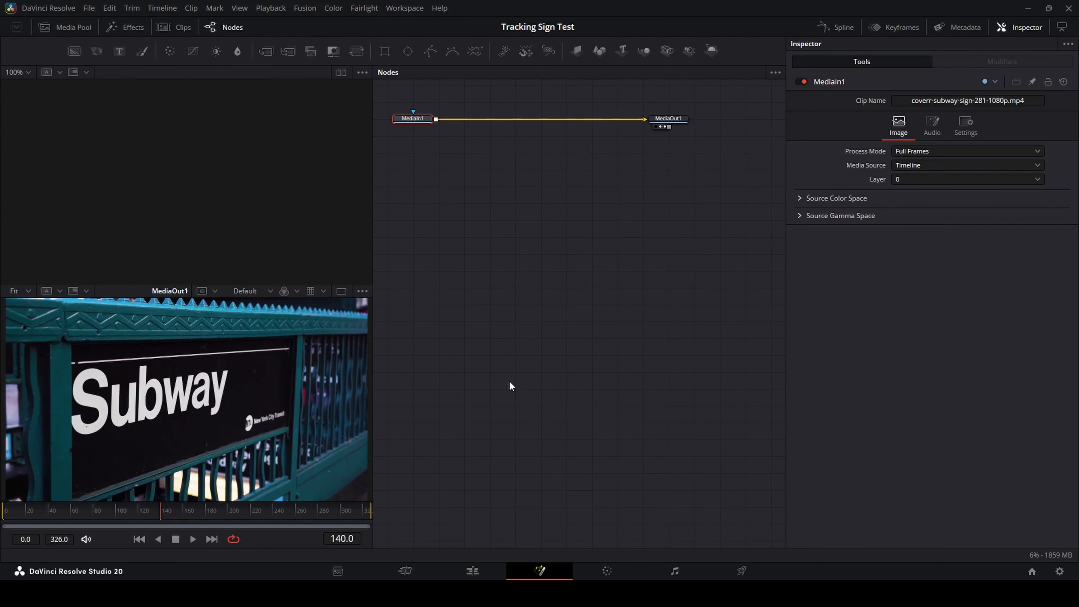
pyautogui.moveTo(680, 114); pyautogui.dragTo(697, 237)
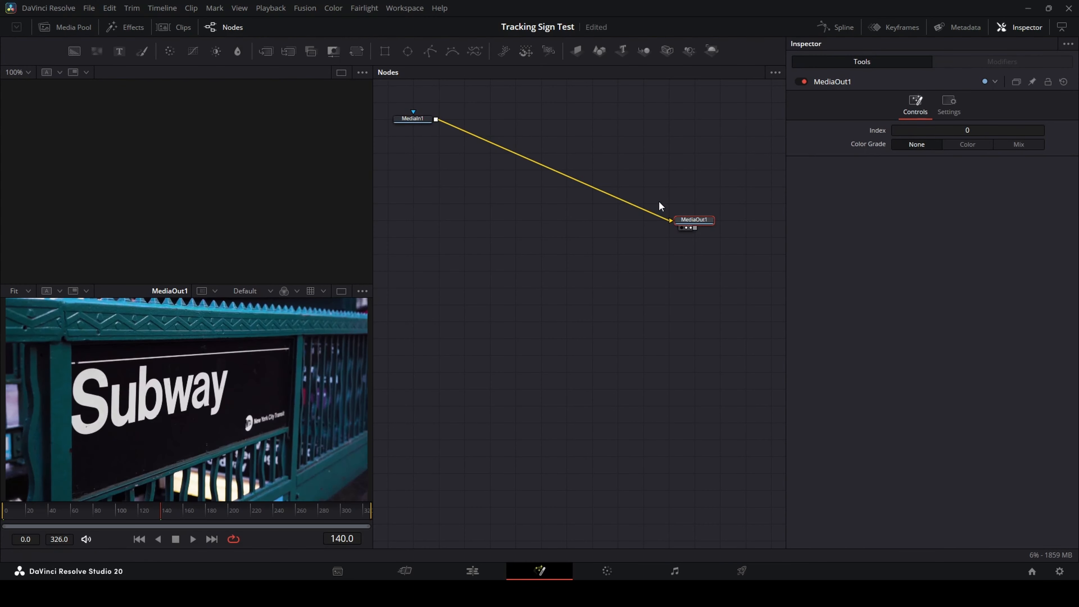
# Add a fully transparent Background node feeding MediaOut1 and merge MediaIn1 over it as the foreground.
pyautogui.moveTo(75, 51); pyautogui.dragTo(673, 225)
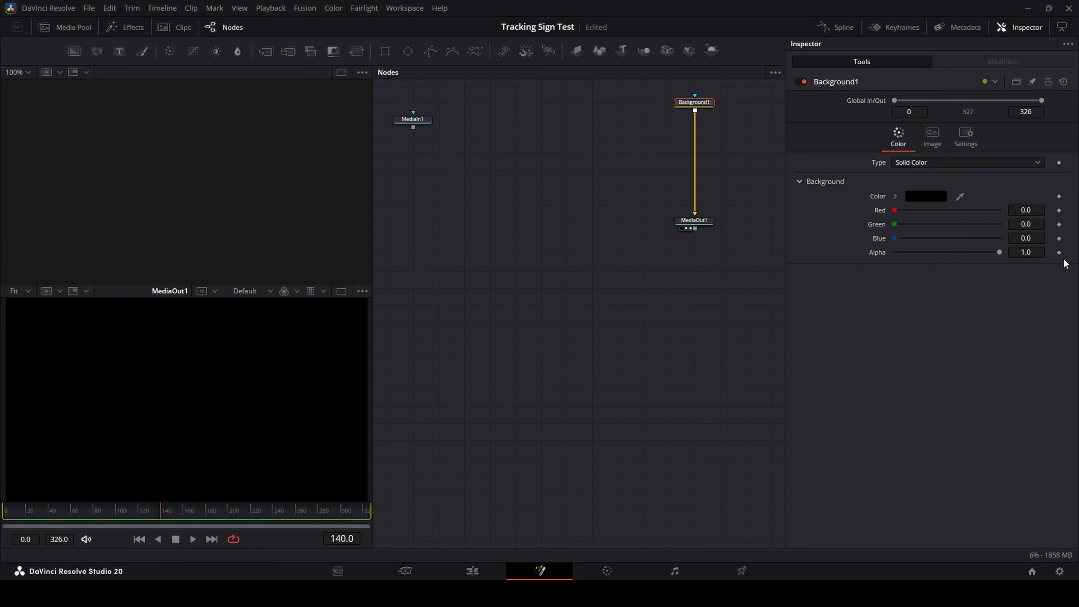
pyautogui.moveTo(999, 253); pyautogui.dragTo(543, 193)
pyautogui.moveTo(691, 221); pyautogui.dragTo(690, 423)
pyautogui.moveTo(414, 128); pyautogui.dragTo(695, 238)
pyautogui.moveTo(419, 122); pyautogui.dragTo(447, 242)
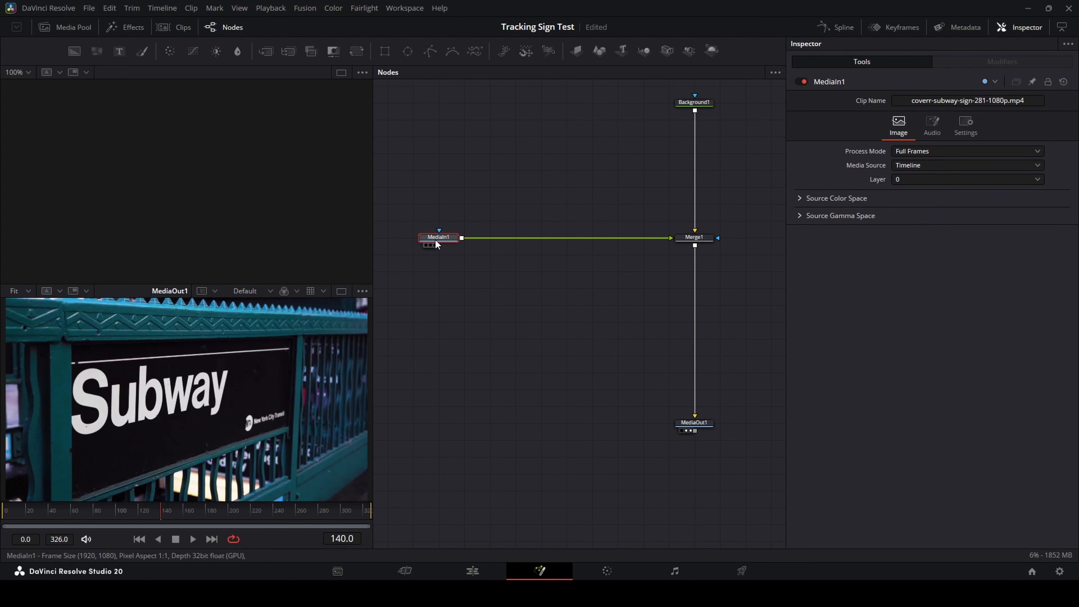
# Insert a Luma Keyer between MediaIn1 and Merge1, and switch the display to a single viewer.
pyautogui.hotkey('shift', 'space')
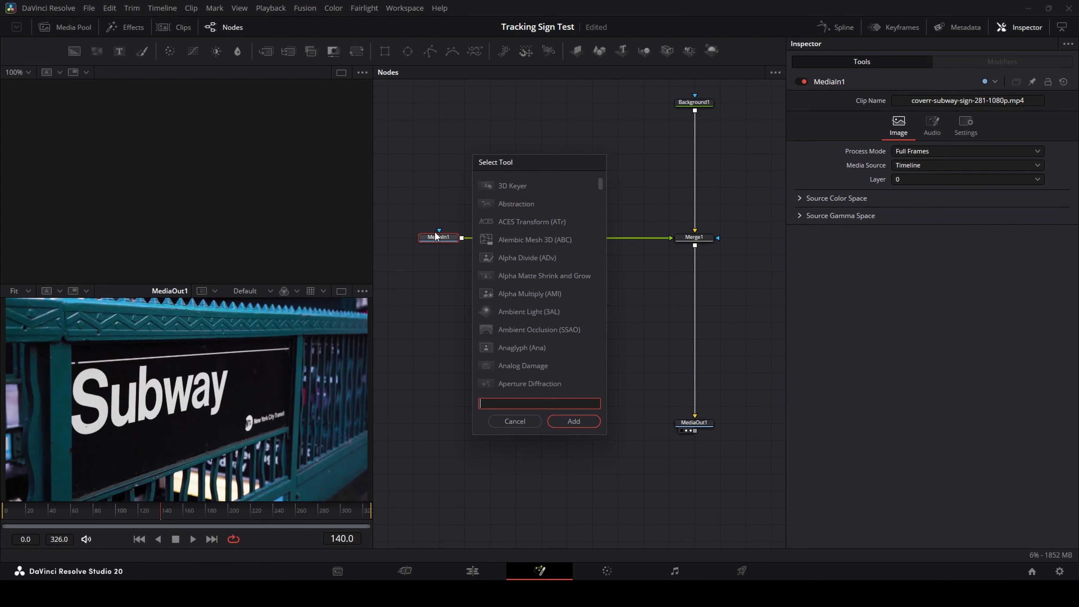
pyautogui.write('luma')
pyautogui.press('Return')
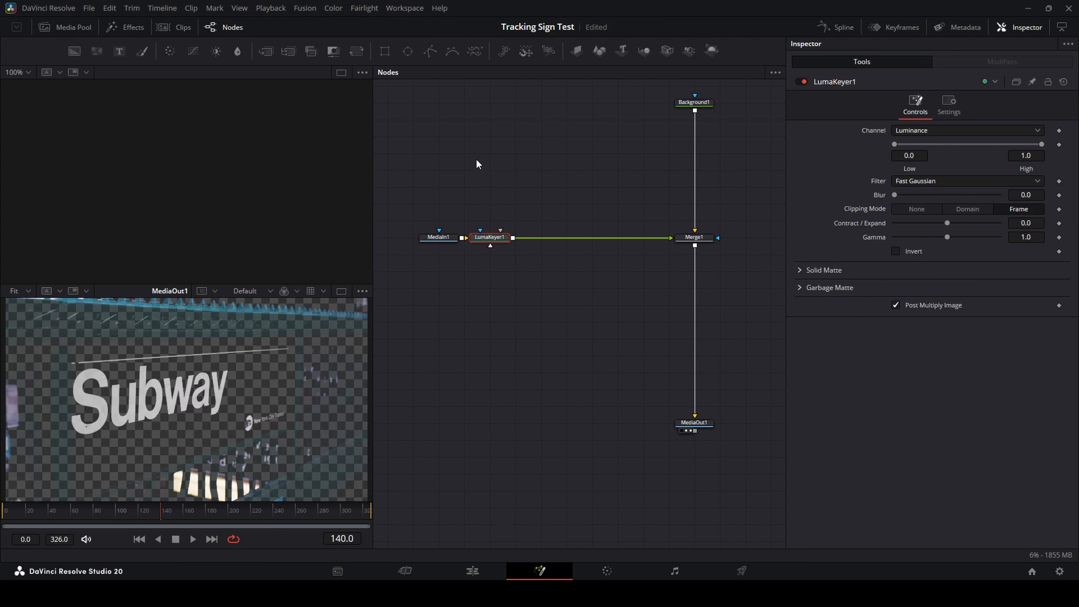
pyautogui.moveTo(507, 239); pyautogui.dragTo(528, 244)
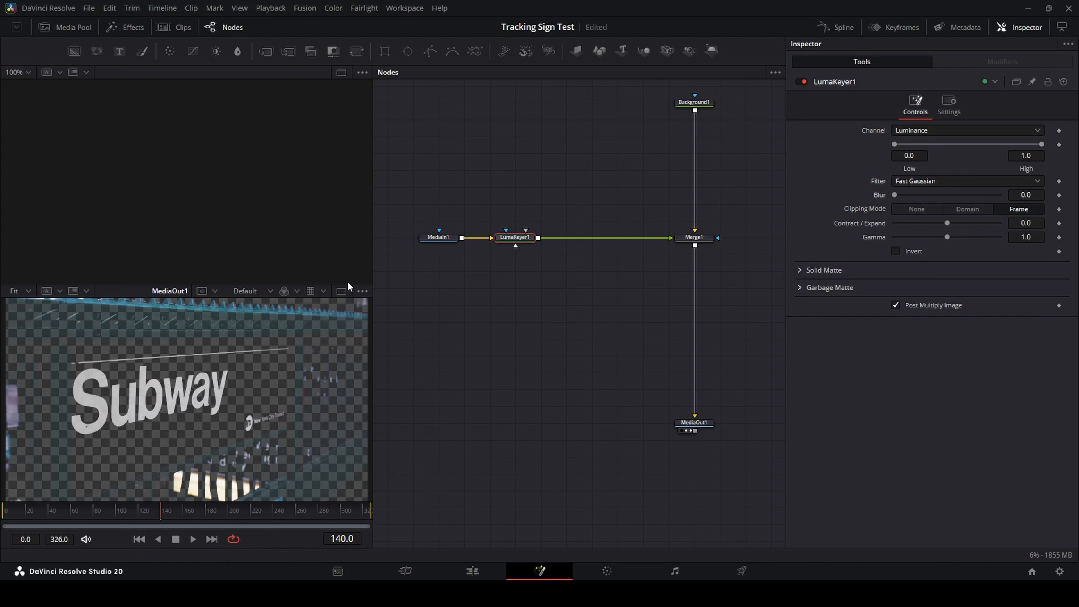
pyautogui.click(342, 290)
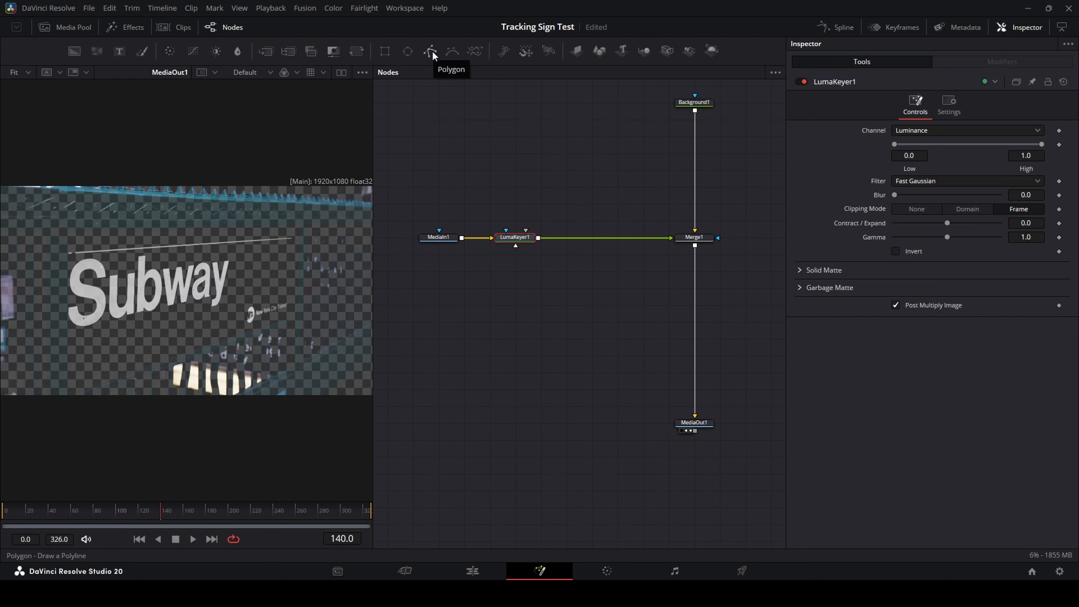
# Add a Polygon node as the Luma Keyer's garbage matte and invert the polygon.
pyautogui.moveTo(432, 50); pyautogui.dragTo(568, 257)
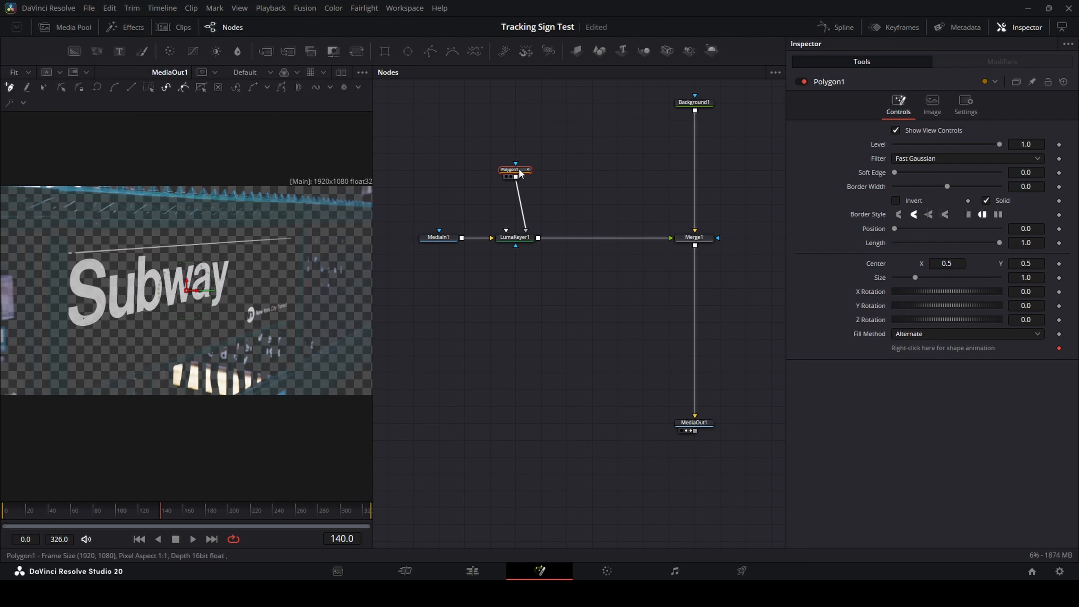
pyautogui.click(517, 245)
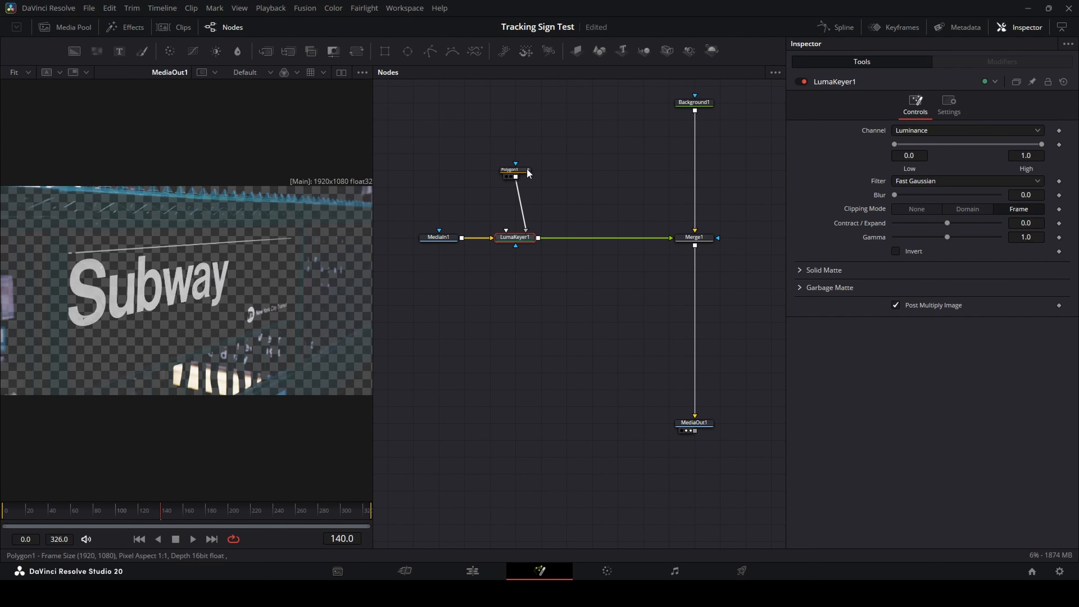
pyautogui.click(526, 171)
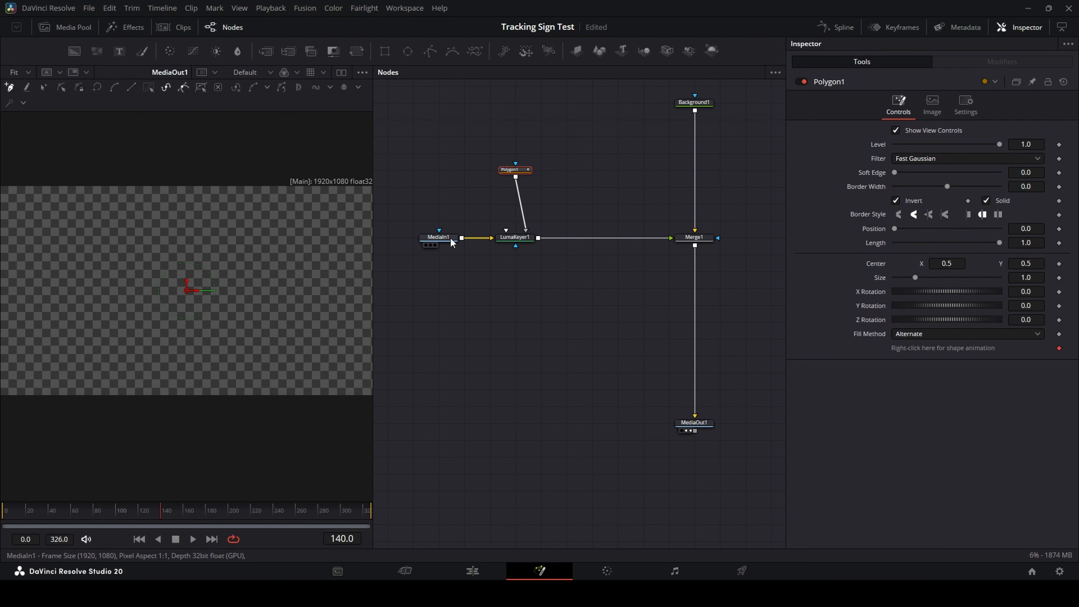
# With MediaIn1 displayed at frame 0, draw a closed polygon mask around the Subway lettering and New York City Transit logo.
pyautogui.press('1')
pyautogui.moveTo(158, 510); pyautogui.dragTo(1, 501)
pyautogui.moveTo(119, 362); pyautogui.dragTo(190, 324)
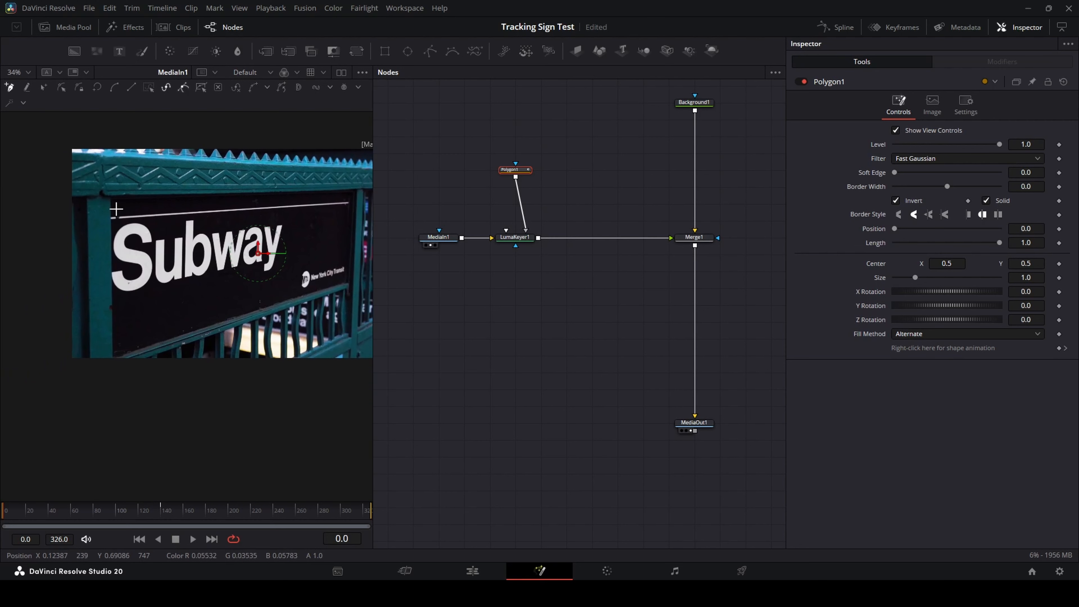
pyautogui.moveTo(110, 198); pyautogui.dragTo(148, 198)
pyautogui.click(111, 305)
pyautogui.click(288, 278)
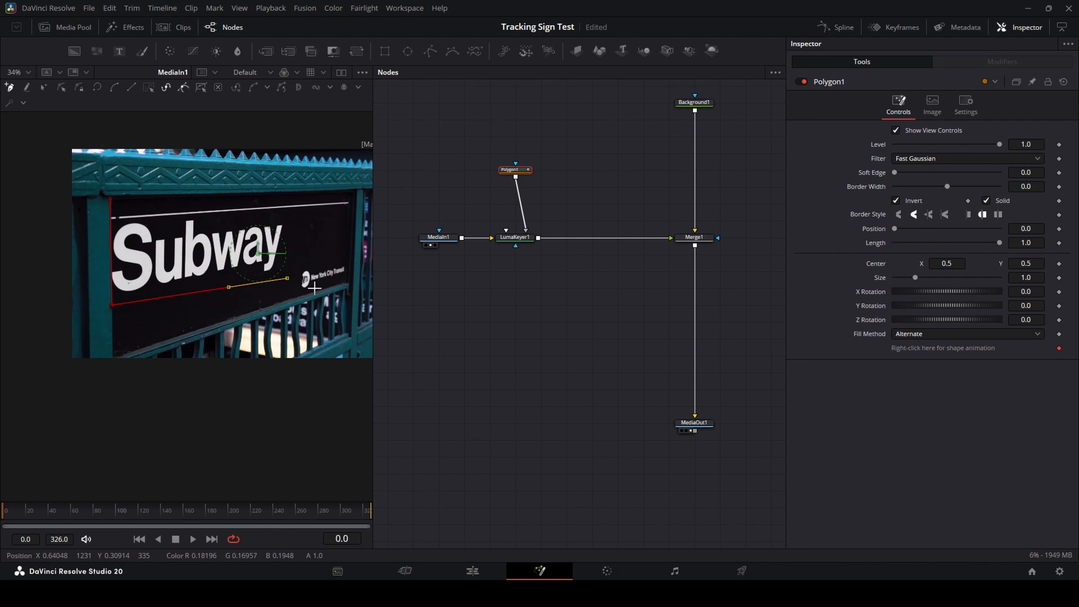
pyautogui.click(296, 294)
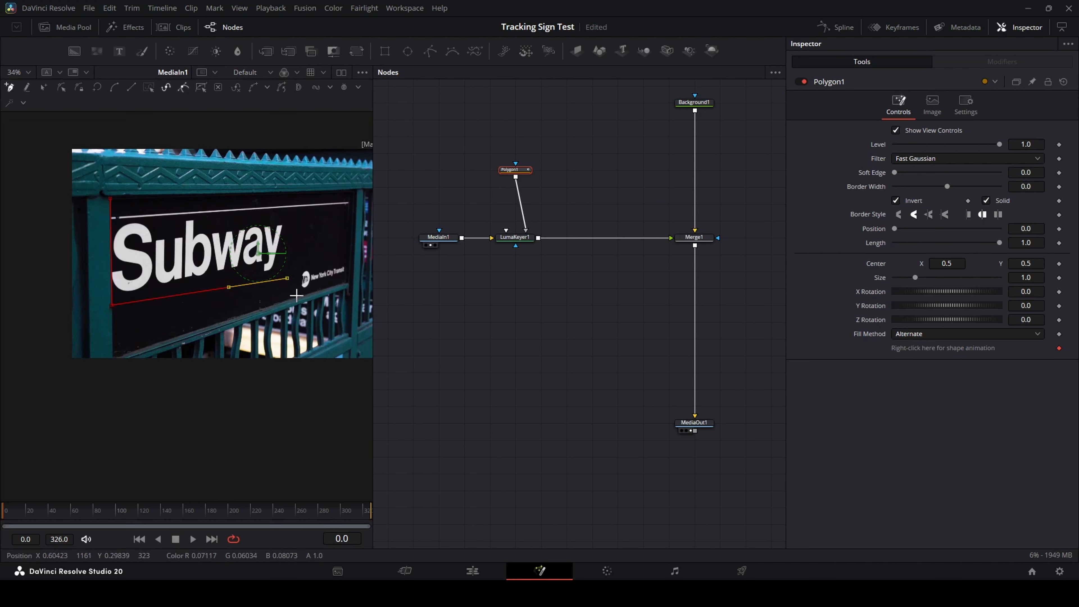
pyautogui.click(348, 281)
pyautogui.click(350, 225)
pyautogui.click(351, 197)
pyautogui.click(110, 198)
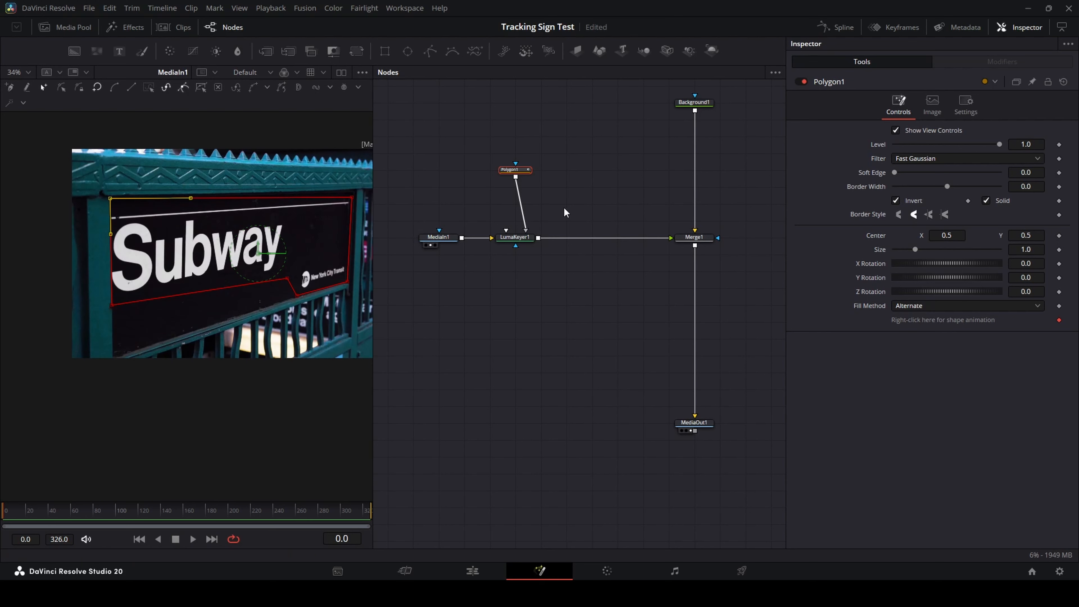
# At frame 326, shift the polygon mask's right-hand corner points to match the sign's right edge and undo the mistaken point move.
pyautogui.click(186, 511)
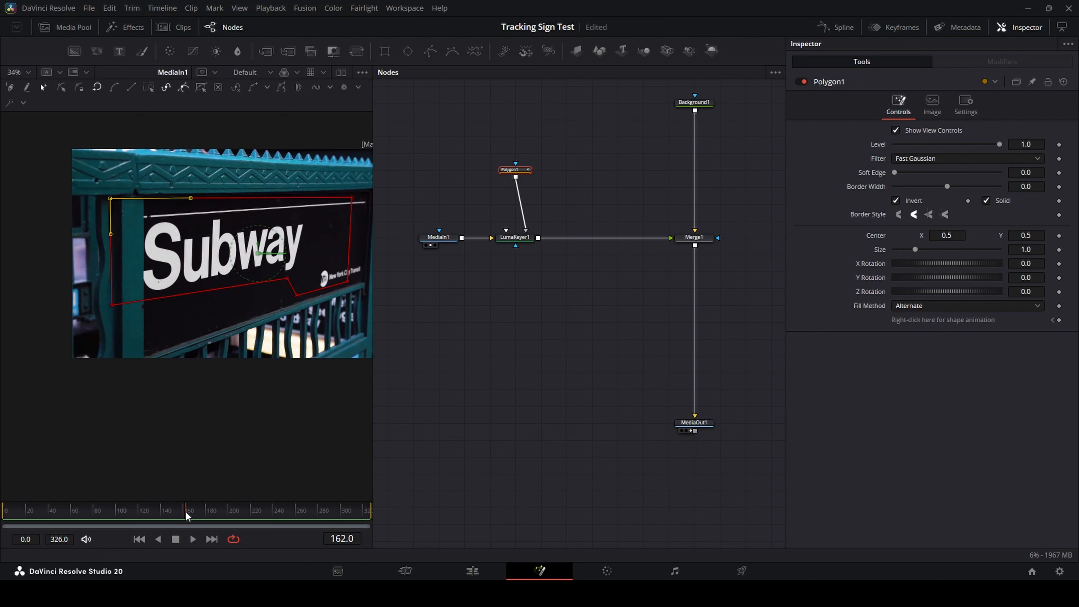
pyautogui.moveTo(186, 512); pyautogui.dragTo(370, 510)
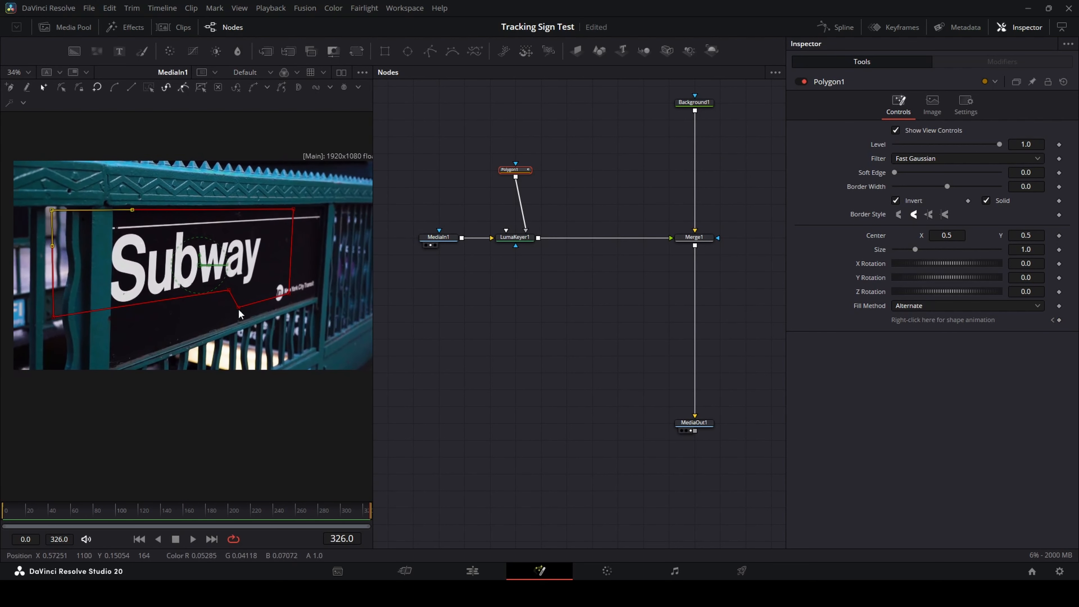
pyautogui.moveTo(294, 209); pyautogui.dragTo(324, 210)
pyautogui.moveTo(289, 294); pyautogui.dragTo(315, 296)
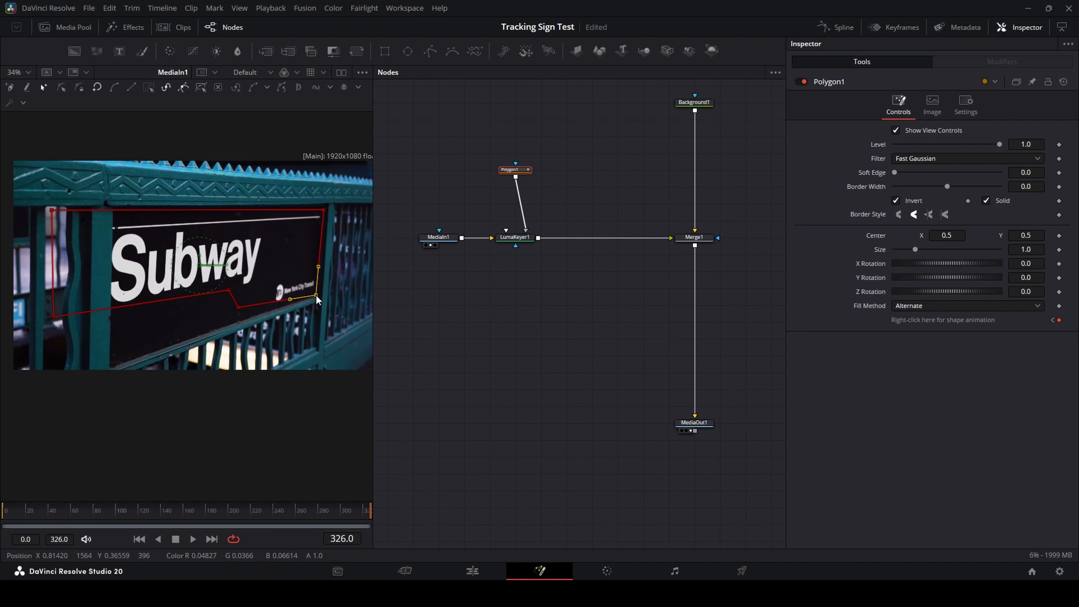
pyautogui.moveTo(238, 308); pyautogui.dragTo(211, 294)
pyautogui.hotkey('ctrl', 'z')
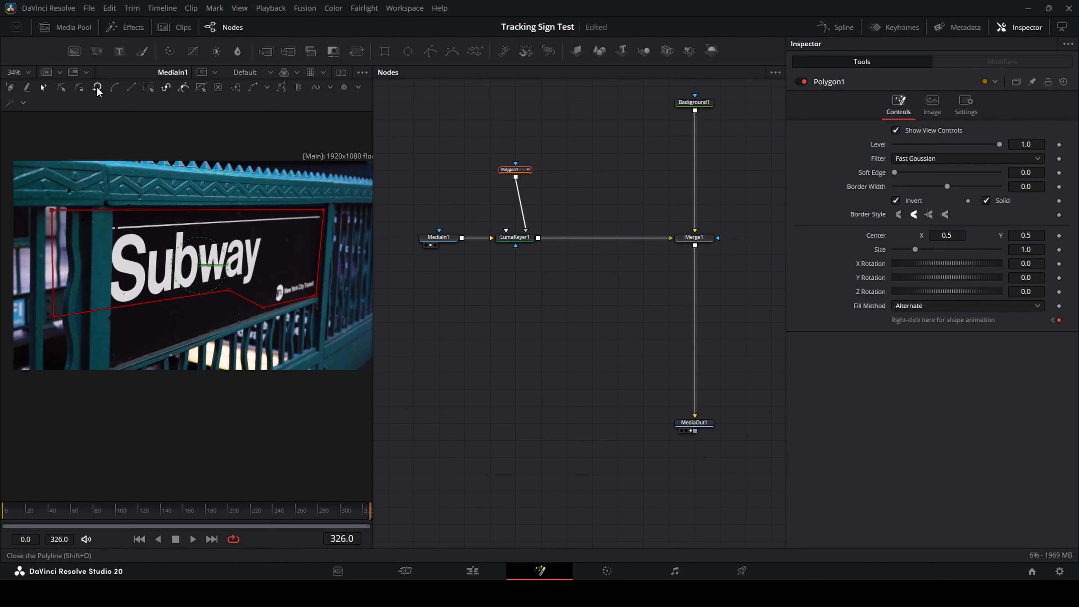
# At frame 326, fit the mask's notch point beside the transit logo and both left corners to the sign's left edge.
pyautogui.click(61, 88)
pyautogui.click(248, 300)
pyautogui.moveTo(248, 299); pyautogui.dragTo(264, 292)
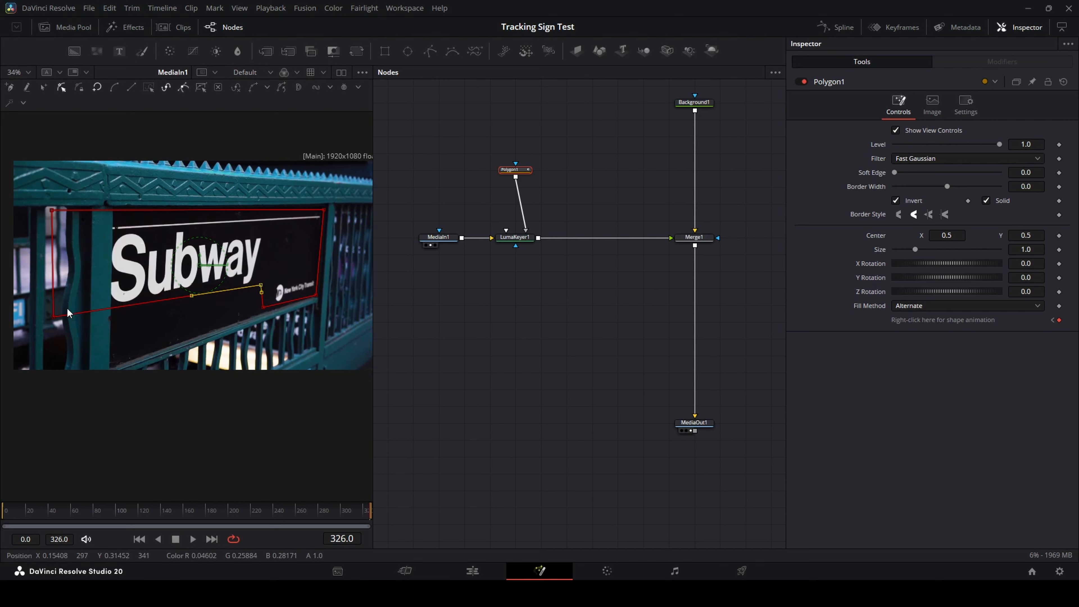
pyautogui.moveTo(55, 317); pyautogui.dragTo(112, 312)
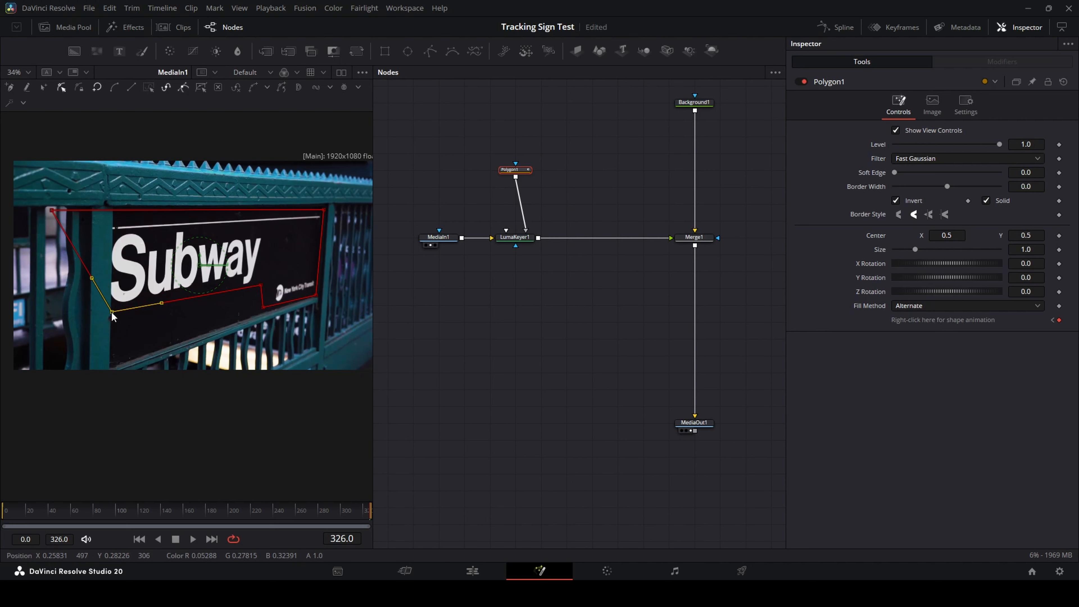
pyautogui.moveTo(58, 209); pyautogui.dragTo(113, 211)
# At frame 158, align the polygon mask's upper-left and lower-left corners with the sign's left edge.
pyautogui.click(181, 512)
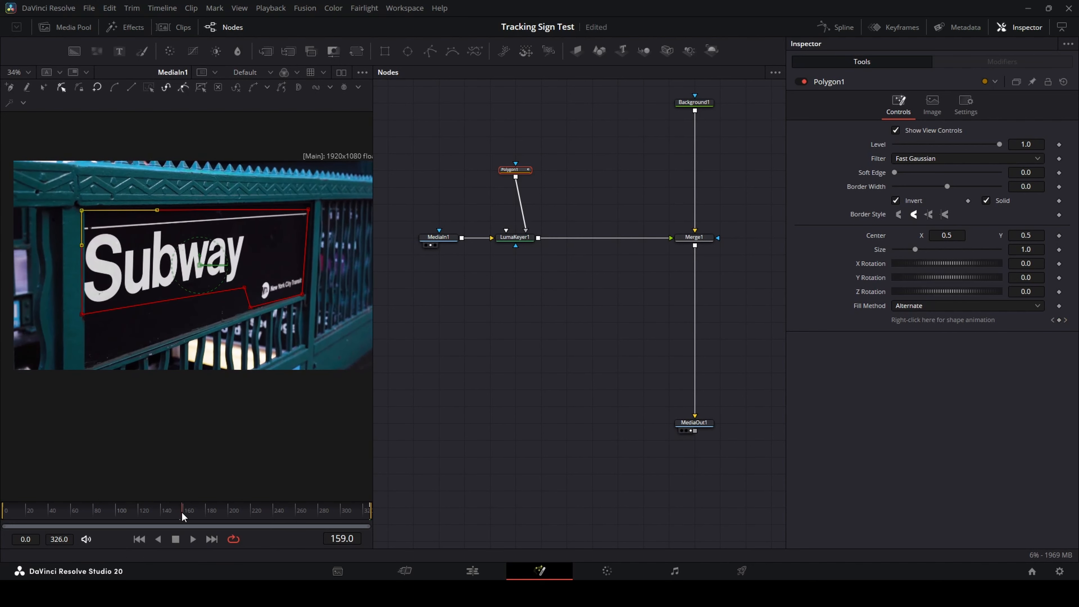
pyautogui.scroll(5, 74, 233)
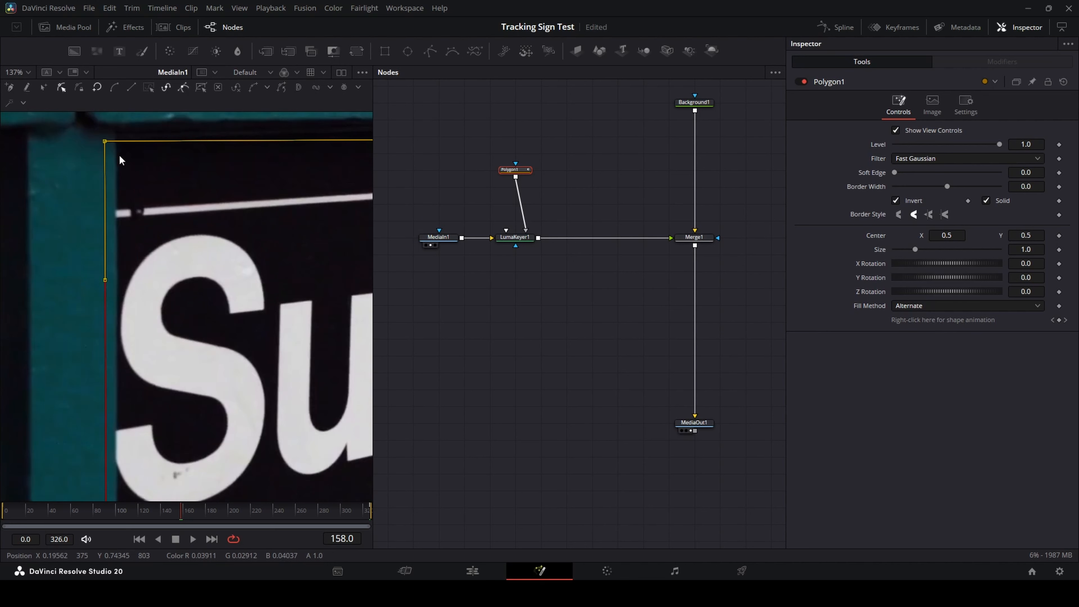
pyautogui.moveTo(105, 142); pyautogui.dragTo(118, 141)
pyautogui.scroll(-4, 118, 144)
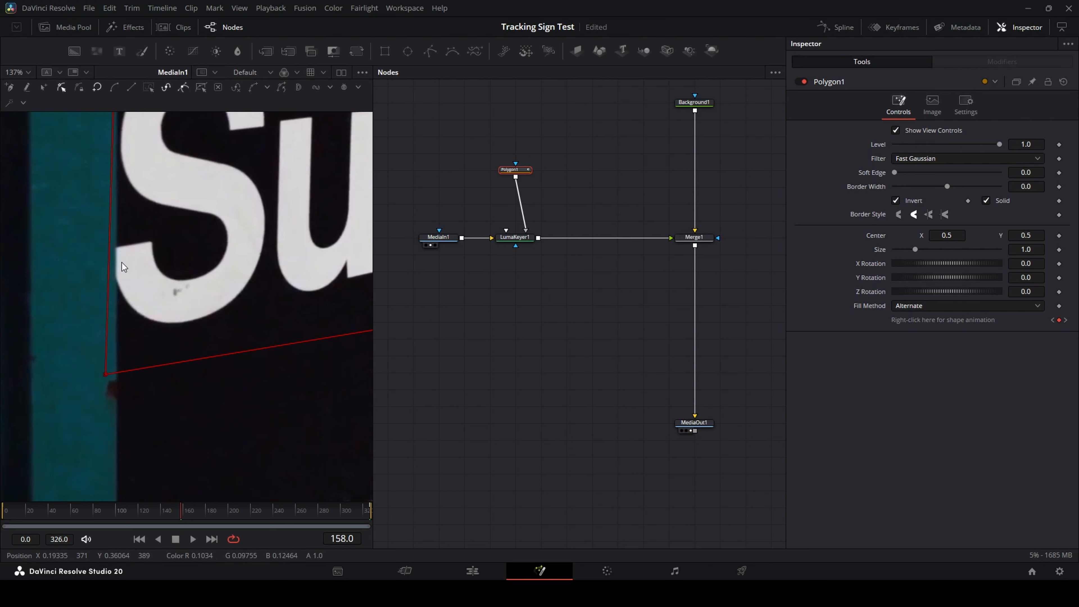
pyautogui.moveTo(104, 374); pyautogui.dragTo(116, 370)
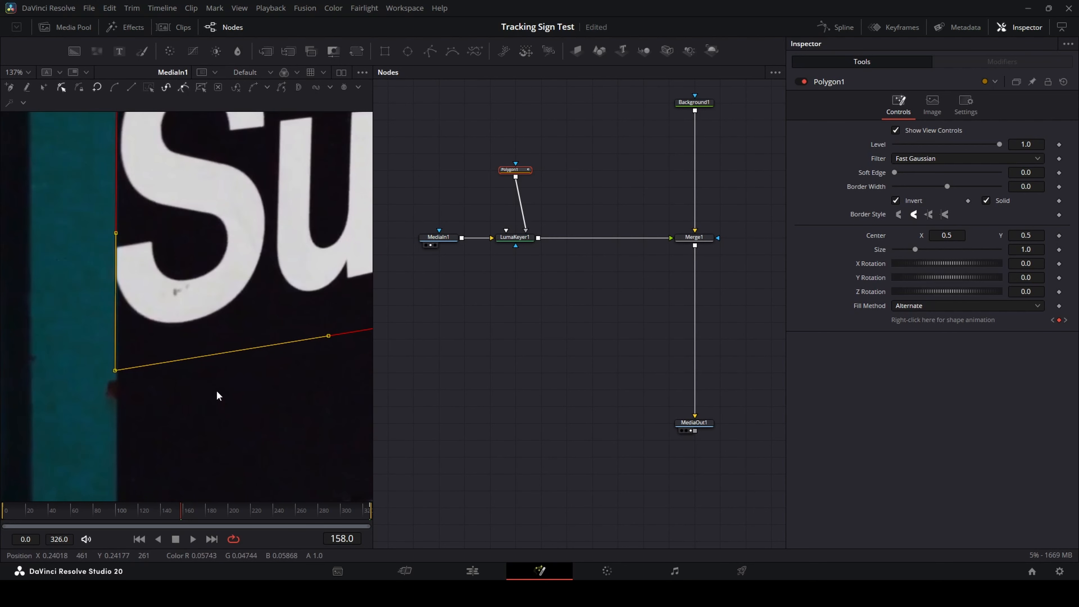
# Check the rest of the mask outline at frame 158 and nudge its upper-right corner to fit the sign.
pyautogui.moveTo(314, 374); pyautogui.dragTo(106, 359)
pyautogui.moveTo(439, 287); pyautogui.dragTo(117, 348)
pyautogui.moveTo(304, 320); pyautogui.dragTo(126, 357)
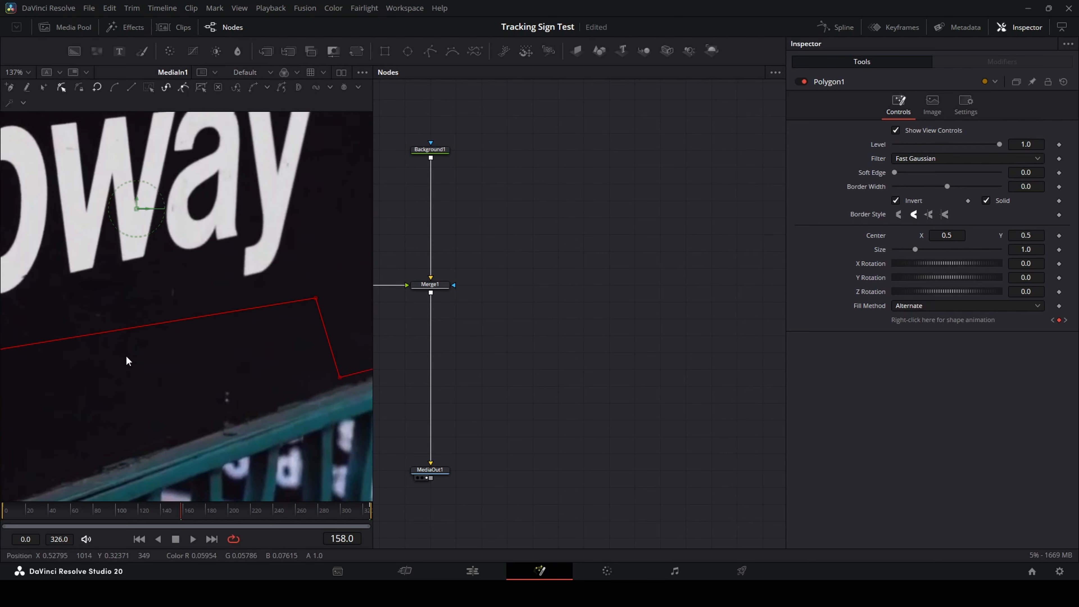
pyautogui.moveTo(285, 355); pyautogui.dragTo(115, 353)
pyautogui.moveTo(294, 285); pyautogui.dragTo(128, 369)
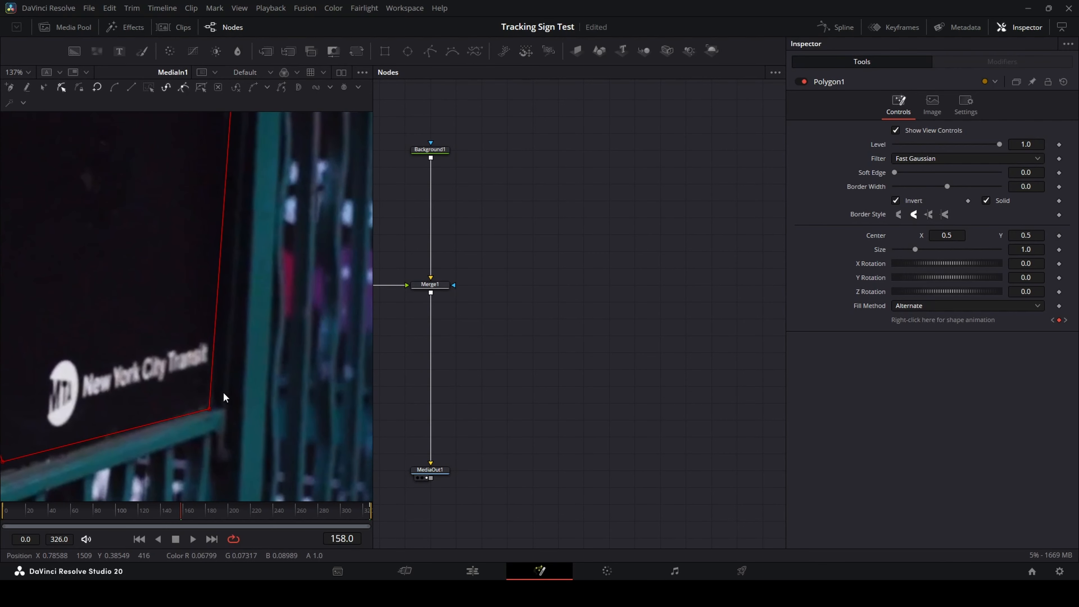
pyautogui.scroll(5, 206, 254)
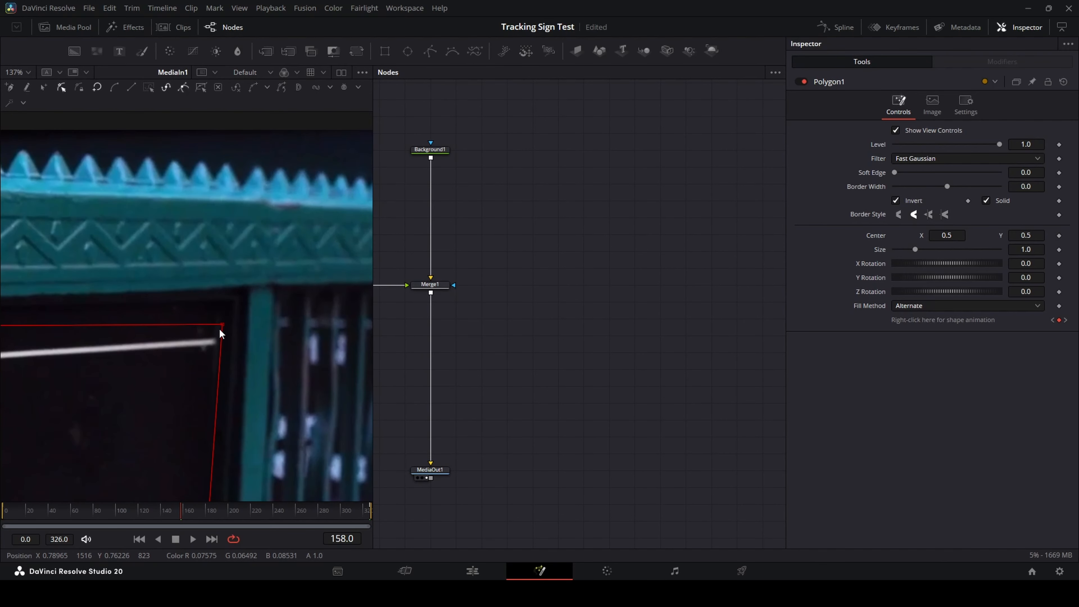
pyautogui.moveTo(221, 325); pyautogui.dragTo(219, 326)
pyautogui.moveTo(104, 408); pyautogui.dragTo(374, 342)
pyautogui.moveTo(48, 336); pyautogui.dragTo(383, 342)
pyautogui.moveTo(21, 342); pyautogui.dragTo(232, 338)
pyautogui.scroll(-6, 232, 342)
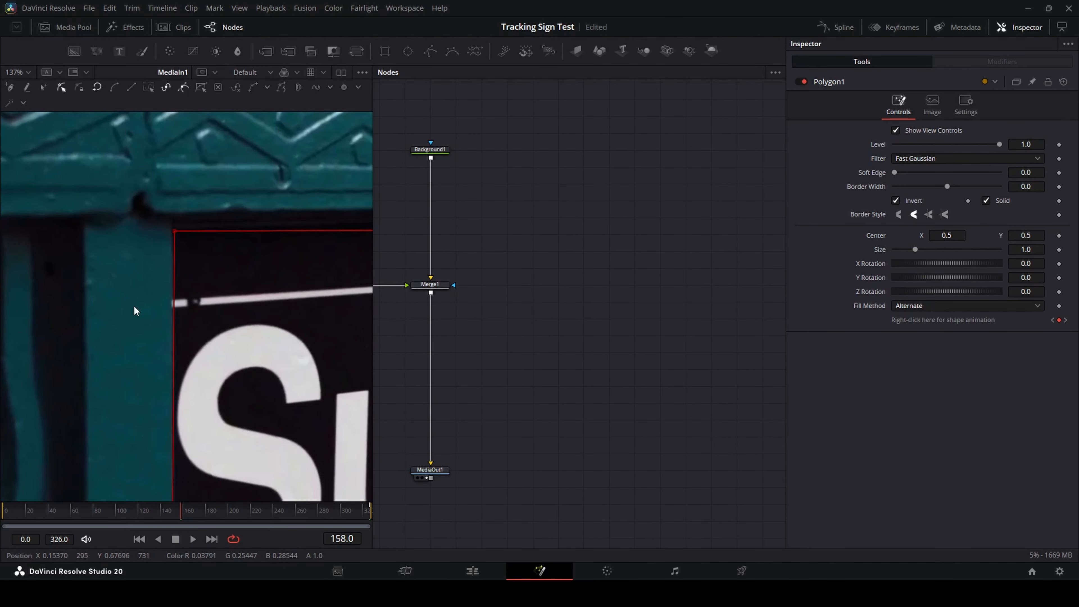
# At frame 241, fit the polygon mask's upper-left and lower-left corners to the sign's left edge and check the rest of the outline.
pyautogui.click(273, 514)
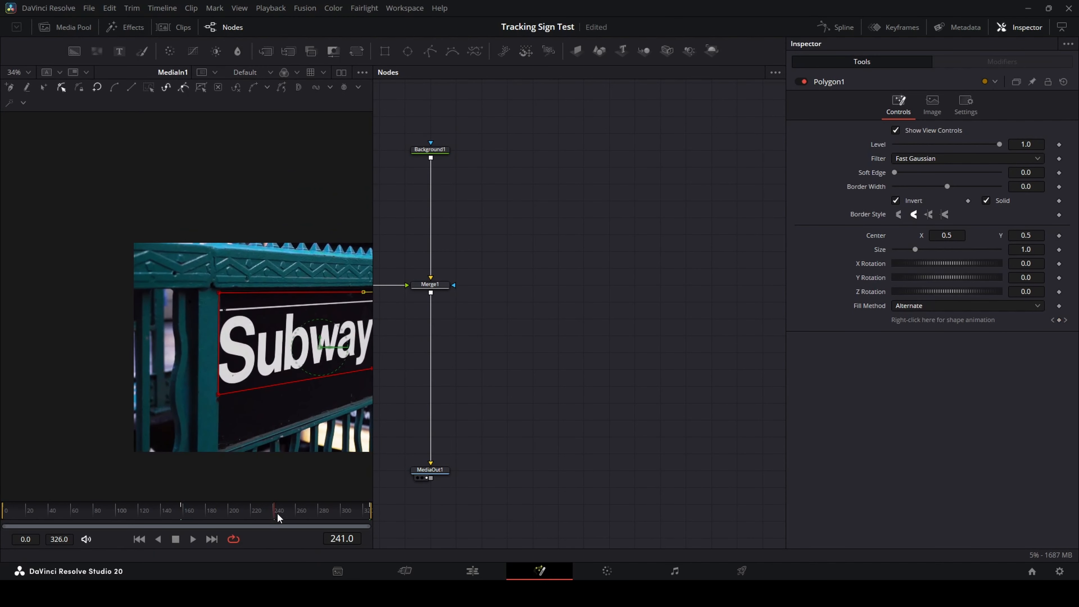
pyautogui.scroll(6, 240, 335)
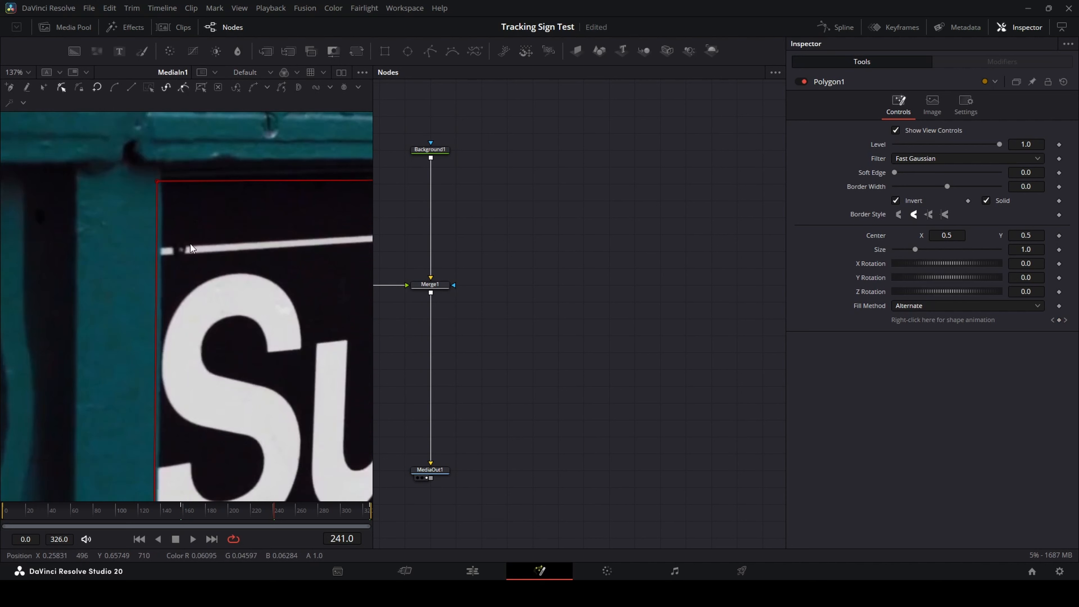
pyautogui.moveTo(157, 183); pyautogui.dragTo(163, 180)
pyautogui.moveTo(251, 383); pyautogui.dragTo(218, 224)
pyautogui.moveTo(118, 419); pyautogui.dragTo(27, 302)
pyautogui.moveTo(189, 142); pyautogui.dragTo(379, 316)
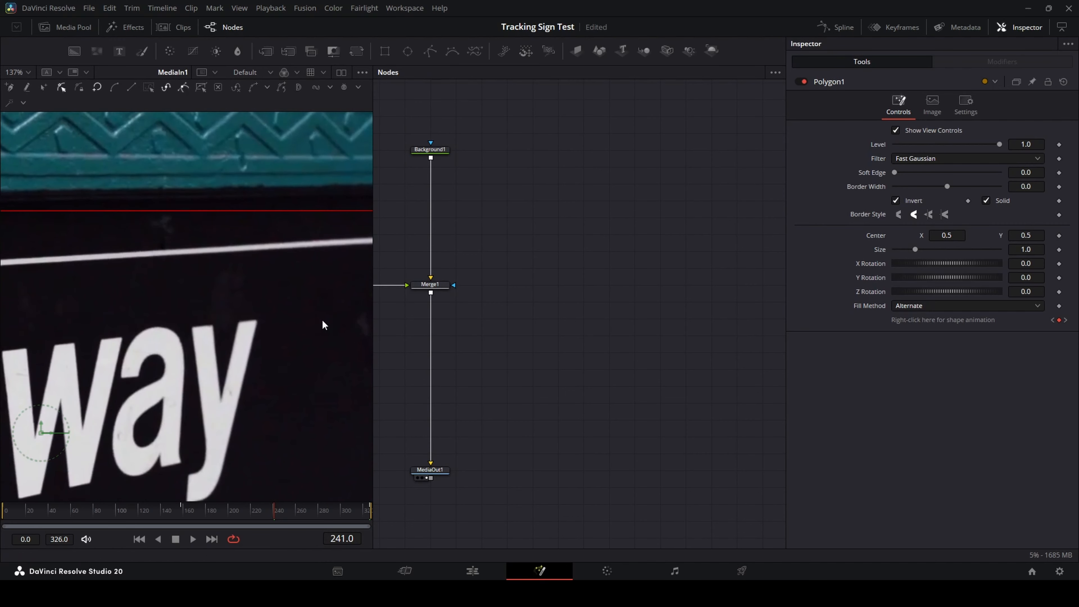
pyautogui.moveTo(221, 331); pyautogui.dragTo(424, 275)
pyautogui.scroll(-3, 222, 348)
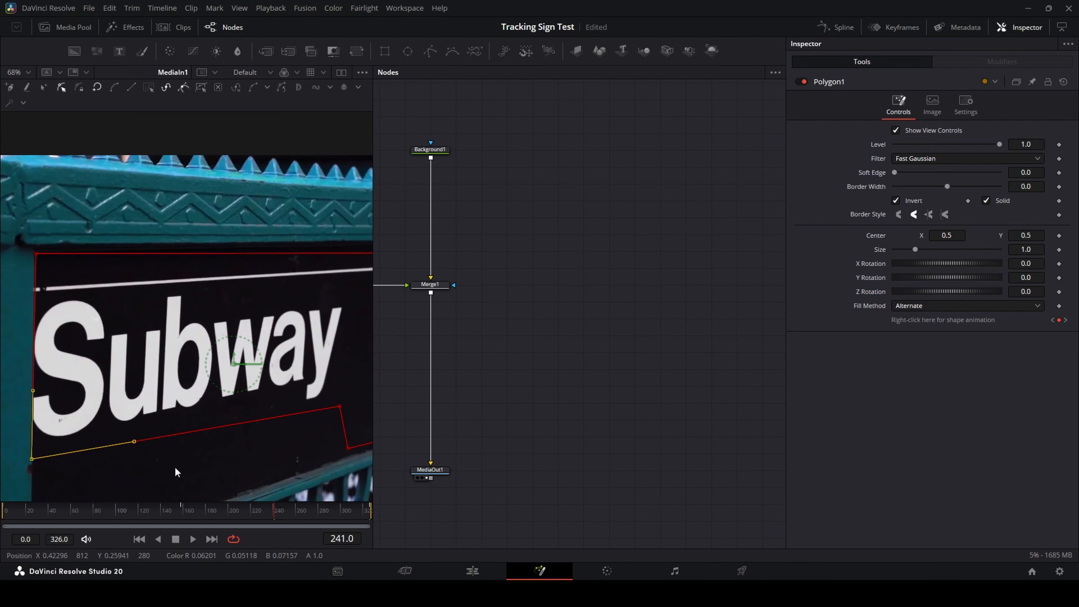
# At frame 69, refit the mask's notch point beside the transit logo, its upper-right corner and its lower-left corner to the sign.
pyautogui.click(81, 512)
pyautogui.moveTo(159, 364); pyautogui.dragTo(113, 276)
pyautogui.scroll(-1, 328, 307)
pyautogui.scroll(2, 281, 261)
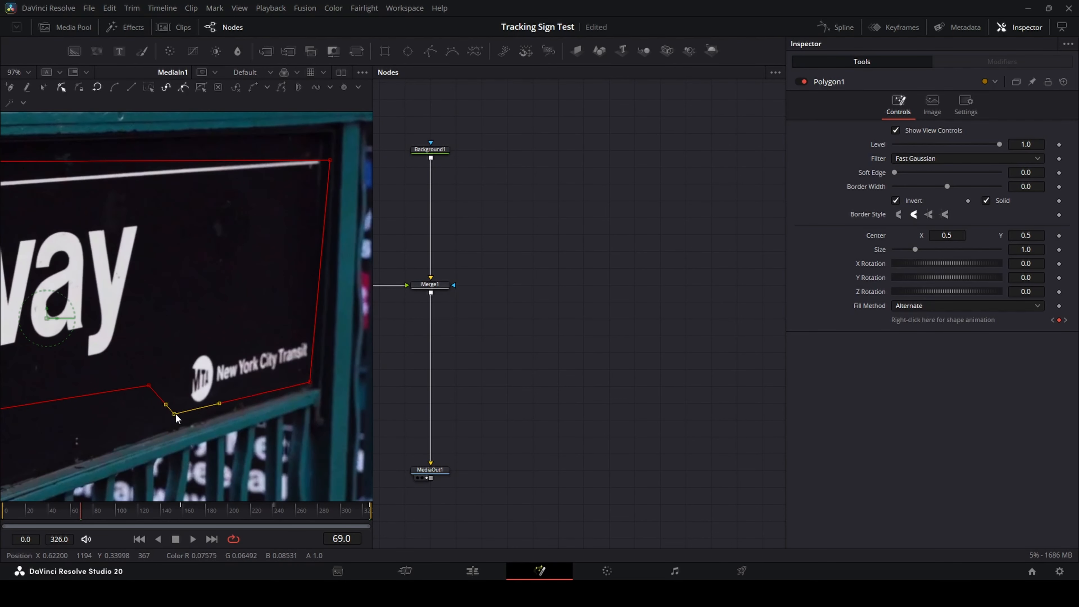
pyautogui.moveTo(255, 192); pyautogui.dragTo(234, 249)
pyautogui.moveTo(310, 218); pyautogui.dragTo(300, 207)
pyautogui.moveTo(84, 304); pyautogui.dragTo(489, 242)
pyautogui.moveTo(61, 437); pyautogui.dragTo(57, 441)
# At frame 106, nudge the mask's two left corners and its lower-right corner onto the sign's edges.
pyautogui.click(122, 513)
pyautogui.moveTo(78, 153); pyautogui.dragTo(76, 148)
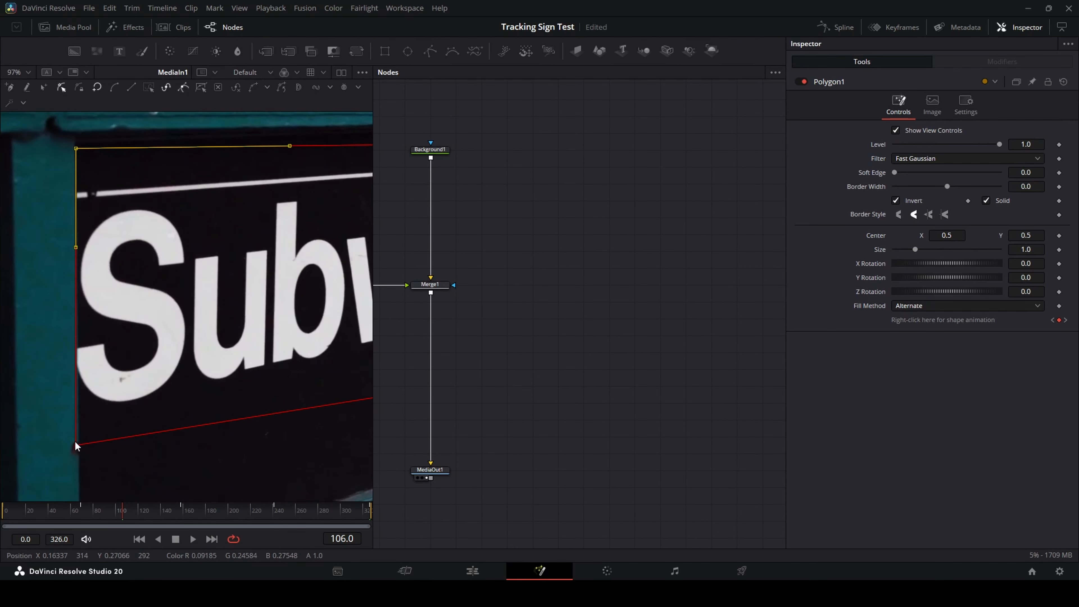
pyautogui.moveTo(76, 445); pyautogui.dragTo(76, 447)
pyautogui.moveTo(362, 304); pyautogui.dragTo(11, 255)
pyautogui.moveTo(260, 258); pyautogui.dragTo(246, 323)
pyautogui.moveTo(272, 393); pyautogui.dragTo(278, 386)
pyautogui.moveTo(148, 352); pyautogui.dragTo(340, 314)
# At frame 201, align the mask's left corners and lower-right corner with the sign's edges.
pyautogui.click(229, 512)
pyautogui.moveTo(174, 301); pyautogui.dragTo(352, 297)
pyautogui.scroll(2, 76, 389)
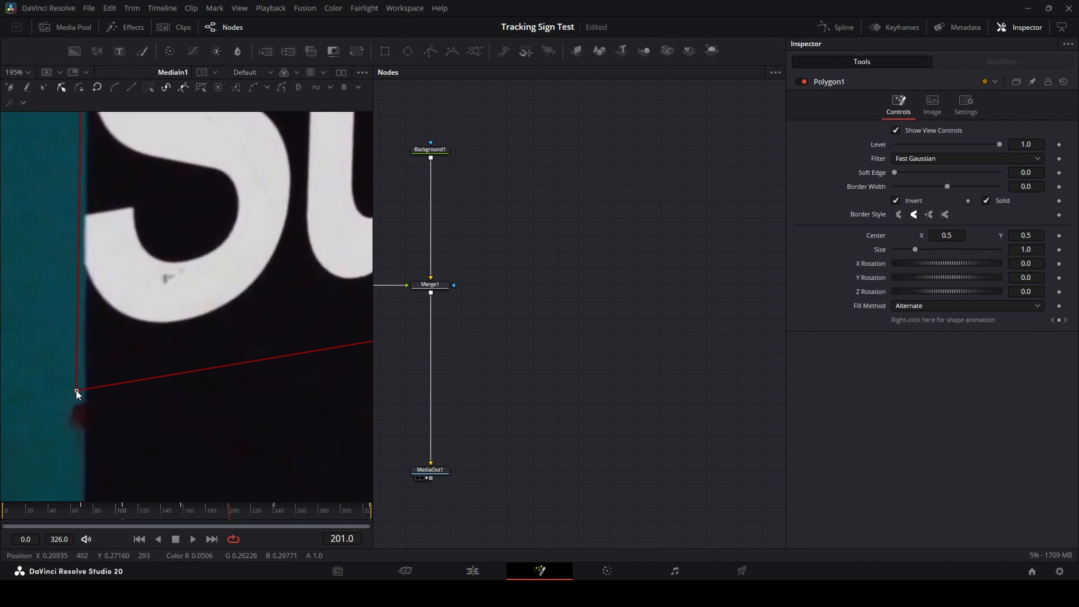
pyautogui.moveTo(128, 136); pyautogui.dragTo(97, 480)
pyautogui.moveTo(55, 142); pyautogui.dragTo(54, 145)
pyautogui.moveTo(361, 255); pyautogui.dragTo(72, 242)
pyautogui.moveTo(376, 219); pyautogui.dragTo(637, 251)
pyautogui.moveTo(361, 404); pyautogui.dragTo(17, 205)
pyautogui.moveTo(238, 361); pyautogui.dragTo(246, 369)
pyautogui.scroll(-4, 333, 287)
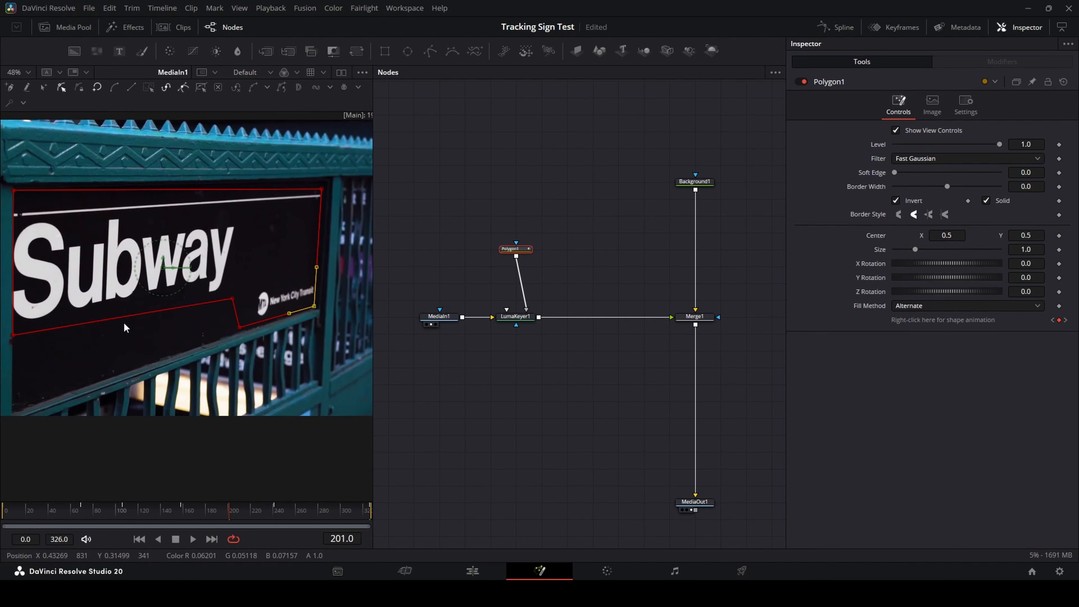
# At frame 281, adjust the mask's lower-left corner and both right corners to match the sign's edges.
pyautogui.click(319, 513)
pyautogui.scroll(4, 76, 236)
pyautogui.moveTo(114, 489); pyautogui.dragTo(141, 165)
pyautogui.moveTo(101, 325); pyautogui.dragTo(99, 328)
pyautogui.moveTo(382, 255); pyautogui.dragTo(282, 259)
pyautogui.moveTo(361, 272); pyautogui.dragTo(589, 253)
pyautogui.moveTo(362, 238); pyautogui.dragTo(1, 274)
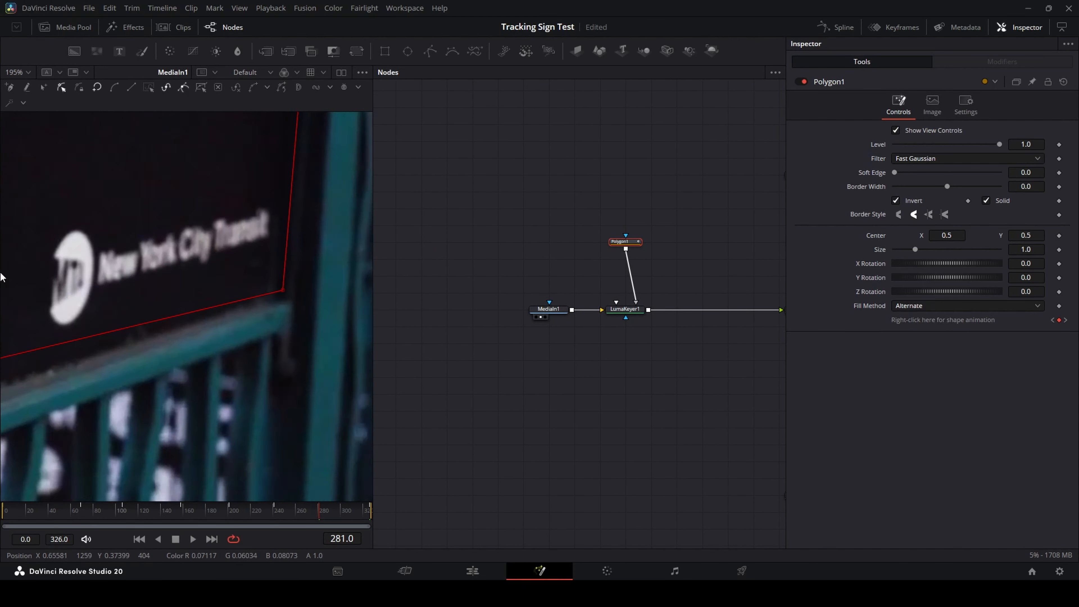
pyautogui.moveTo(297, 123); pyautogui.dragTo(232, 485)
pyautogui.moveTo(251, 270); pyautogui.dragTo(242, 270)
pyautogui.moveTo(221, 480); pyautogui.dragTo(221, 214)
pyautogui.moveTo(219, 384); pyautogui.dragTo(220, 387)
pyautogui.scroll(-4, 357, 298)
# At about frame 34, nudge the mask's upper-left corner onto the sign's corner.
pyautogui.moveTo(337, 514); pyautogui.dragTo(42, 513)
pyautogui.moveTo(64, 426); pyautogui.dragTo(251, 380)
pyautogui.scroll(4, 136, 294)
pyautogui.moveTo(255, 128); pyautogui.dragTo(201, 488)
pyautogui.moveTo(189, 278); pyautogui.dragTo(187, 281)
pyautogui.scroll(-4, 255, 298)
# Check the mask's fit over the opening frames, widen the viewer and return to frame 0.
pyautogui.moveTo(77, 513); pyautogui.dragTo(19, 512)
pyautogui.moveTo(179, 334); pyautogui.dragTo(150, 381)
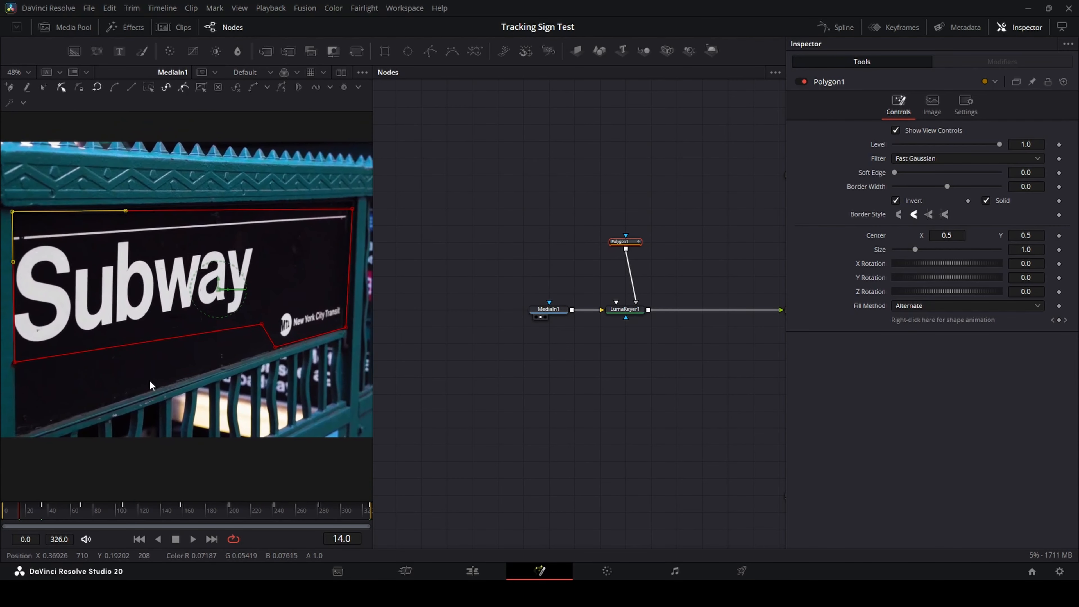
pyautogui.moveTo(374, 389); pyautogui.dragTo(528, 391)
pyautogui.moveTo(238, 514); pyautogui.dragTo(3, 492)
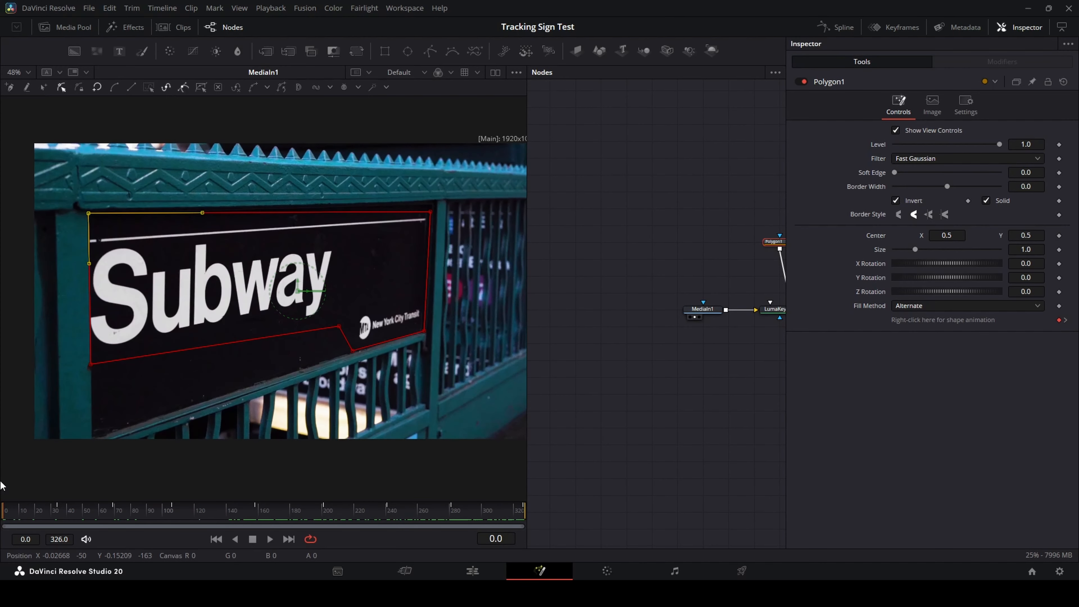
# View the LumaKeyer1 output and examine the Subway lettering's edges and transparency up close.
pyautogui.moveTo(640, 324); pyautogui.dragTo(494, 349)
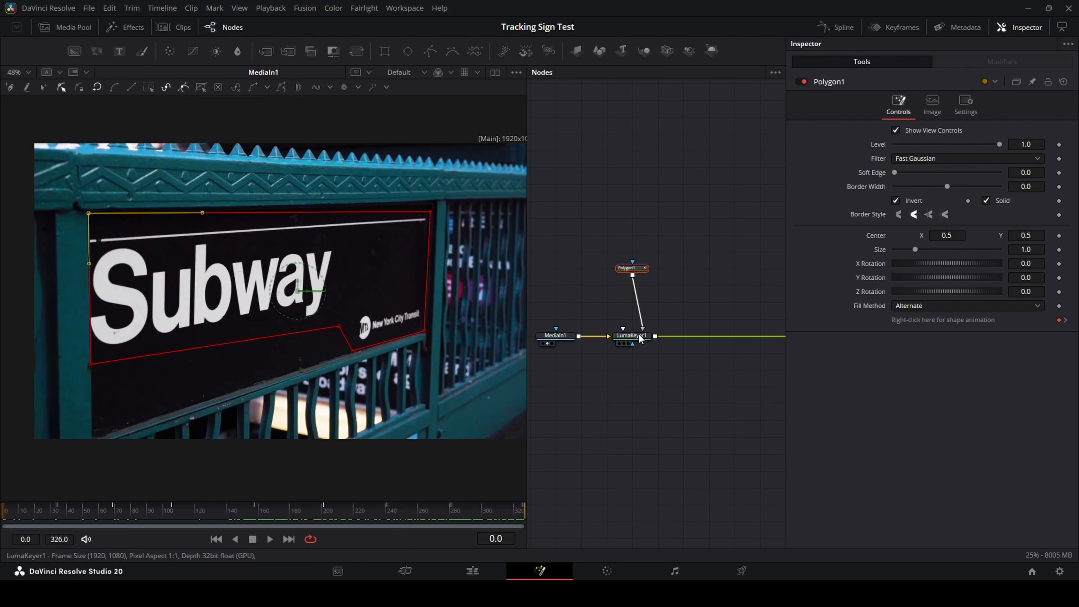
pyautogui.press('1')
pyautogui.click(660, 419)
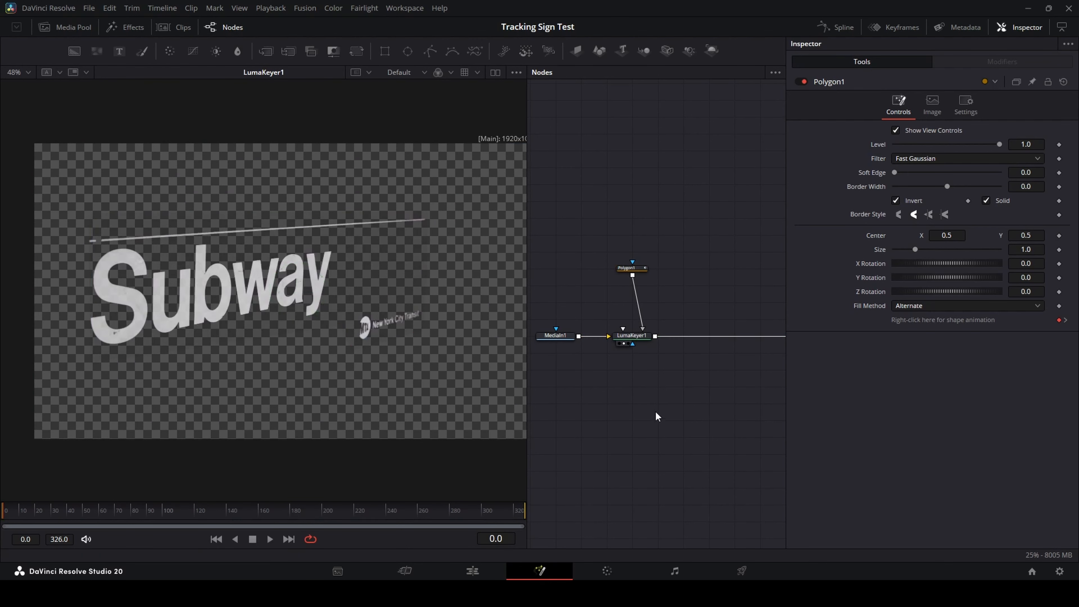
pyautogui.scroll(5, 210, 301)
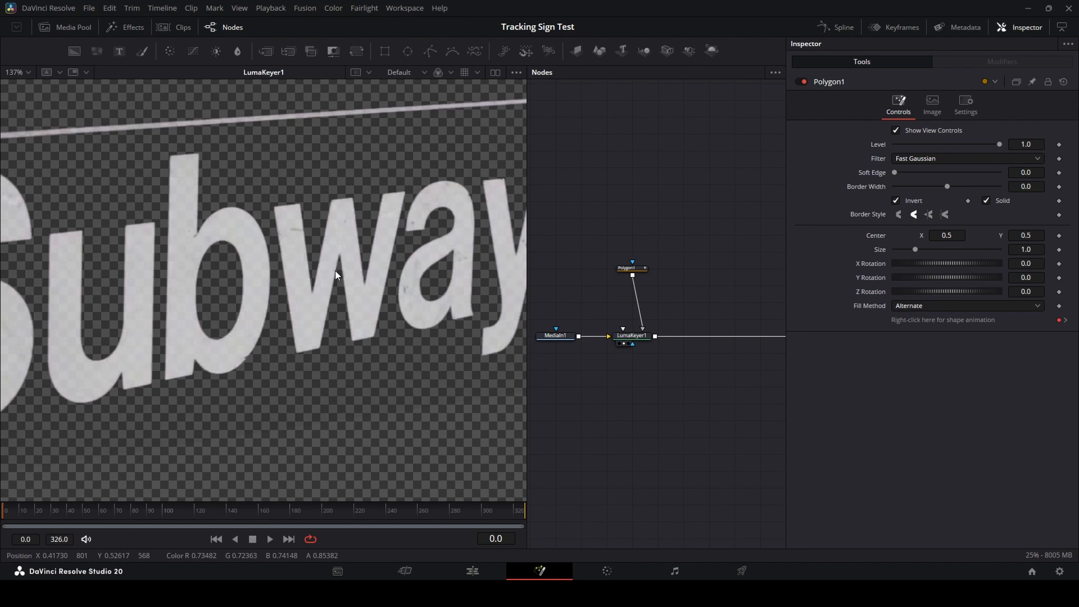
pyautogui.scroll(-5, 335, 270)
pyautogui.scroll(3, 337, 277)
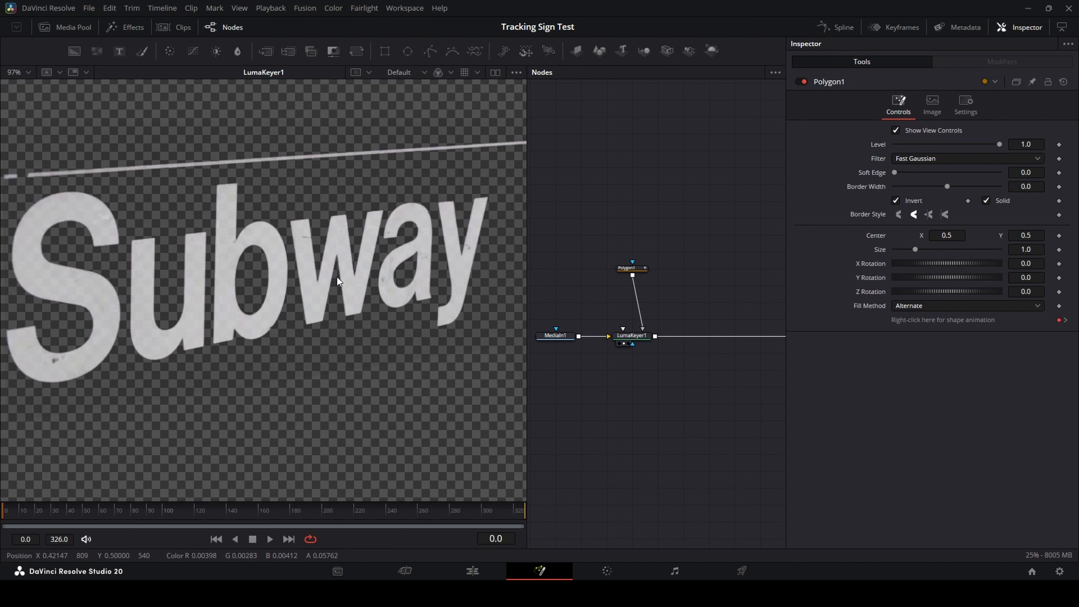
pyautogui.scroll(3, 338, 283)
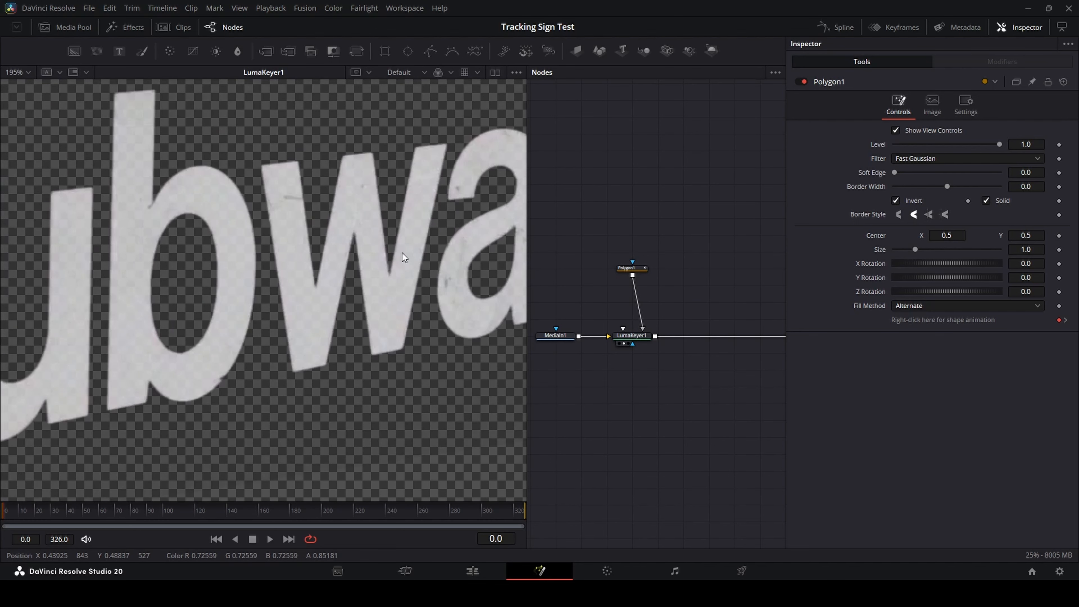
pyautogui.scroll(10, 404, 254)
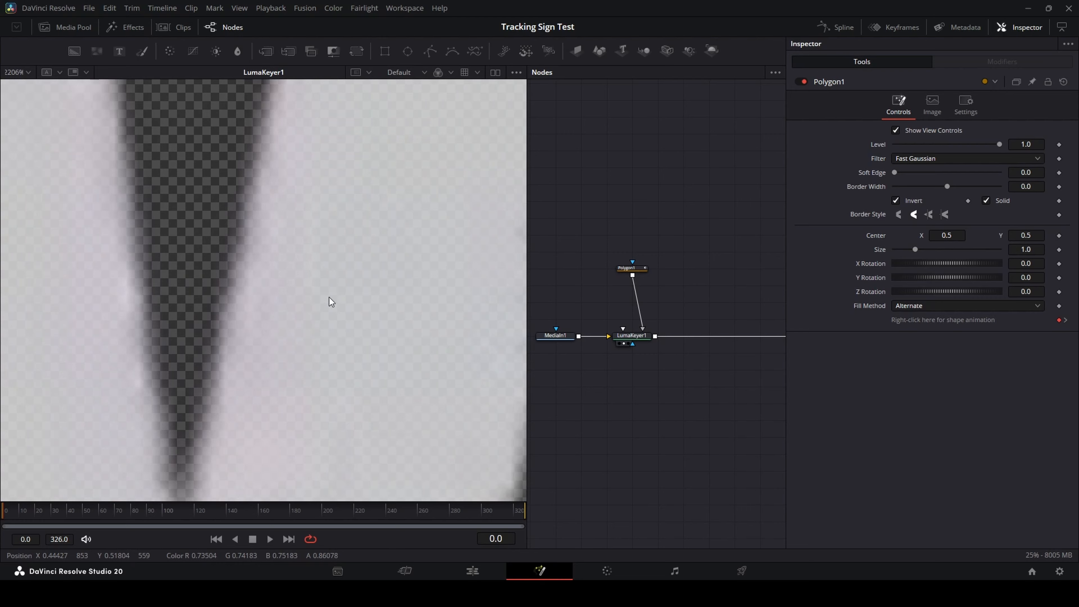
pyautogui.scroll(-12, 333, 296)
# Set the Background1 node's green value to about 0.503 and display MediaOut1 in the viewer to check the letters against it.
pyautogui.moveTo(623, 205); pyautogui.dragTo(297, 288)
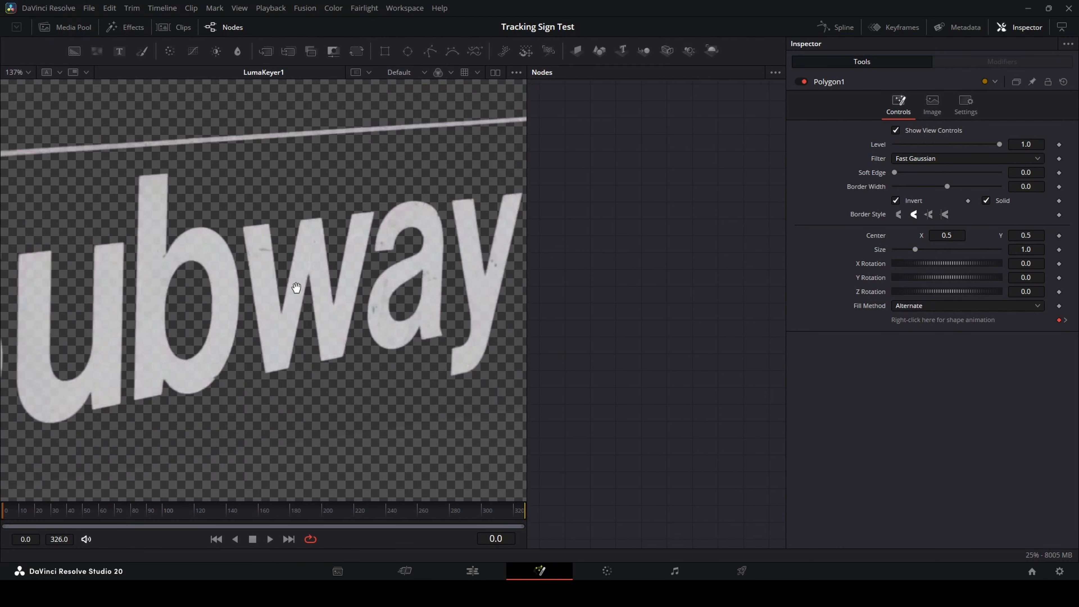
pyautogui.click(608, 268)
pyautogui.moveTo(895, 223); pyautogui.dragTo(943, 234)
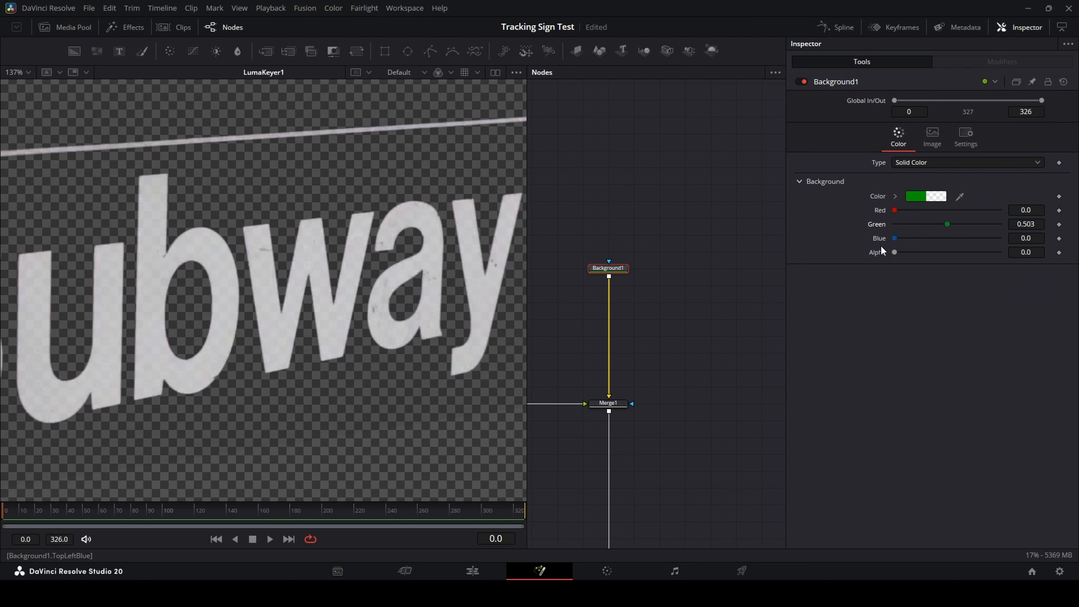
pyautogui.moveTo(647, 416); pyautogui.dragTo(692, 17)
pyautogui.moveTo(662, 187); pyautogui.dragTo(187, 377)
pyautogui.scroll(5, 366, 330)
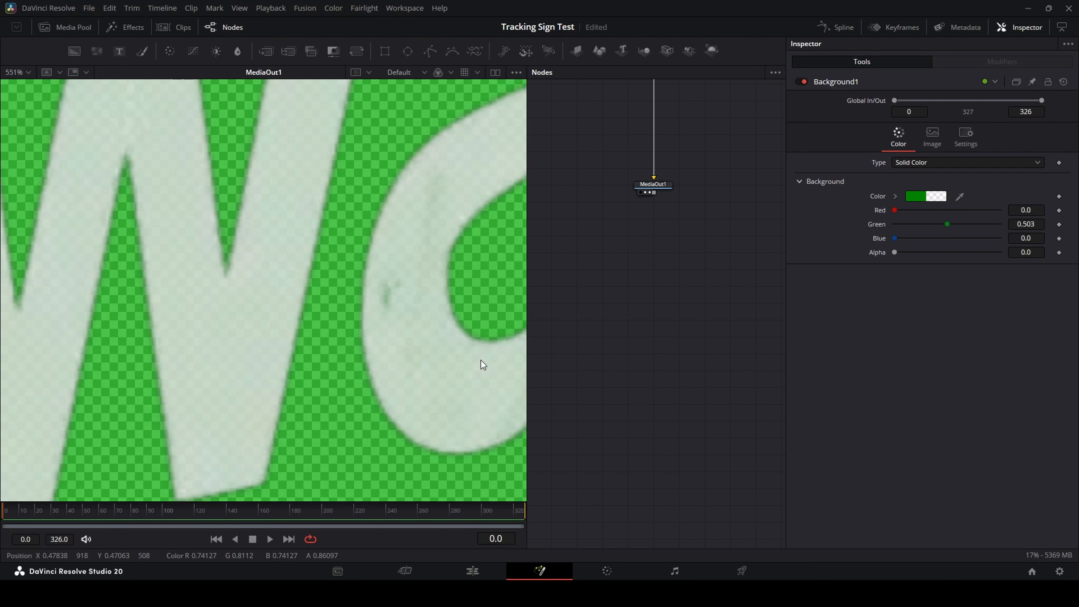
# Lower LumaKeyer1's High luminance threshold to 0.844 to make the lettering more solid.
pyautogui.moveTo(607, 99); pyautogui.dragTo(677, 342)
pyautogui.moveTo(629, 260); pyautogui.dragTo(735, 282)
pyautogui.click(650, 265)
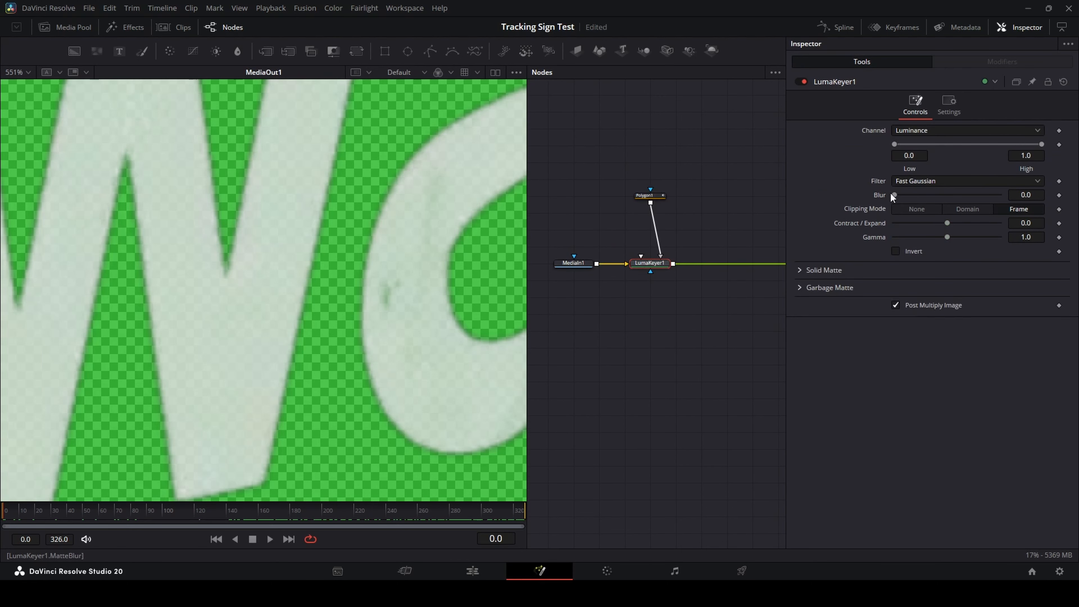
pyautogui.moveTo(892, 145)
pyautogui.mouseDown()
pyautogui.moveTo(917, 145)
pyautogui.moveTo(883, 138)
pyautogui.mouseUp()
pyautogui.moveTo(1042, 146); pyautogui.dragTo(1042, 145)
pyautogui.moveTo(1032, 145); pyautogui.dragTo(1021, 142)
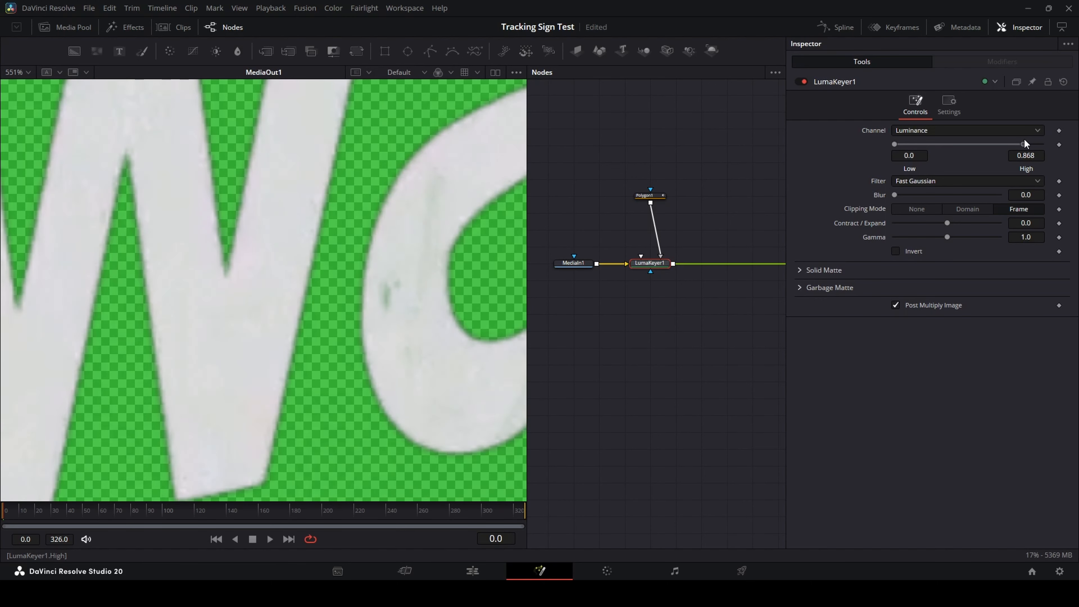
# Inspect the residue around the lettering and raise LumaKeyer1's Low luminance threshold to 0.236.
pyautogui.scroll(-5, 384, 222)
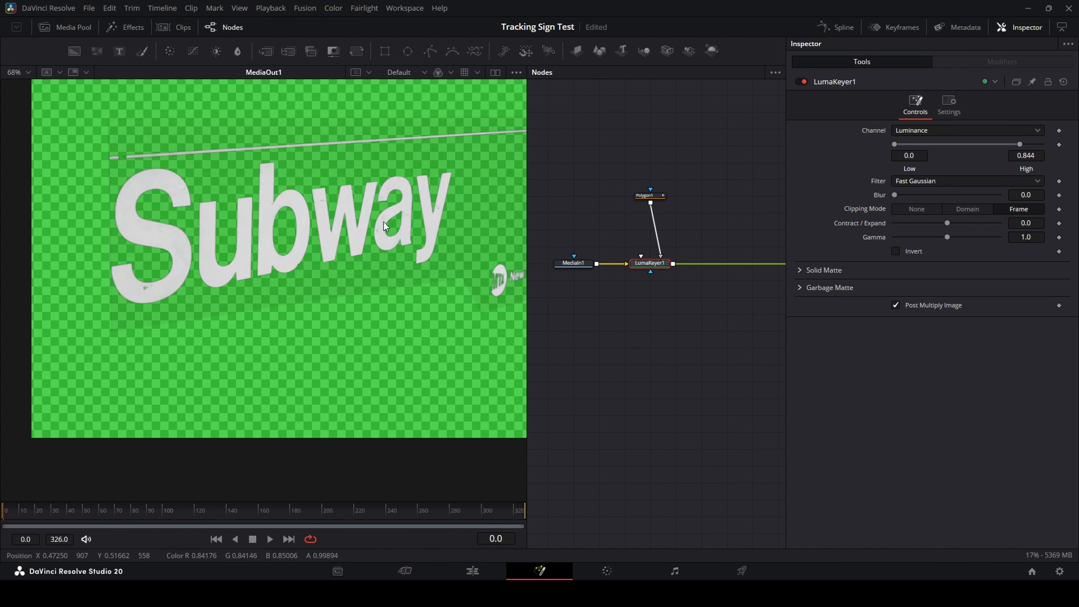
pyautogui.scroll(3, 282, 296)
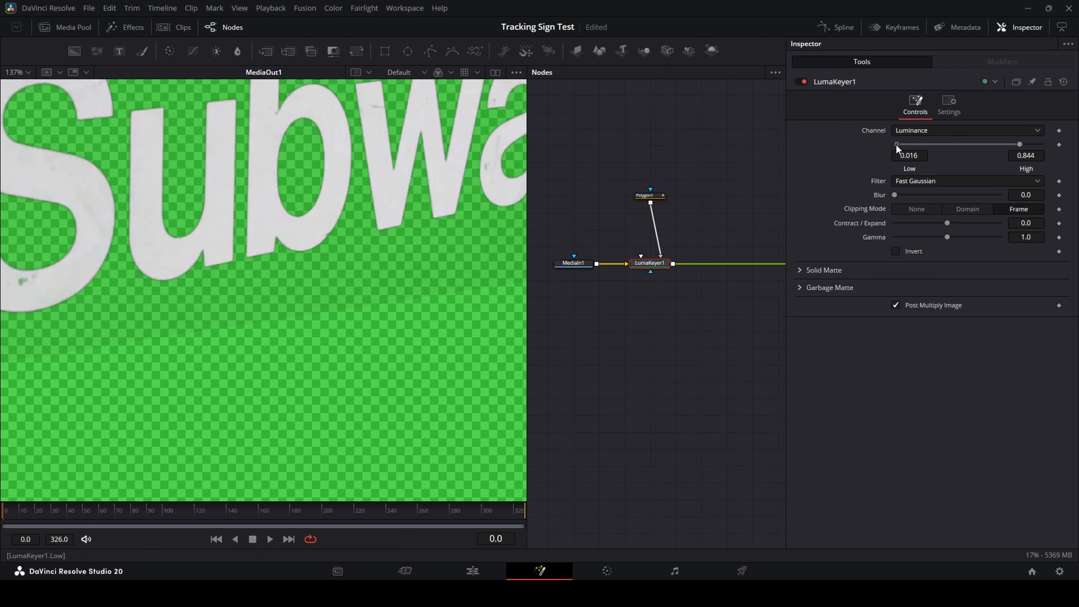
pyautogui.moveTo(893, 142)
pyautogui.mouseDown()
pyautogui.moveTo(905, 138)
pyautogui.moveTo(884, 138)
pyautogui.mouseUp()
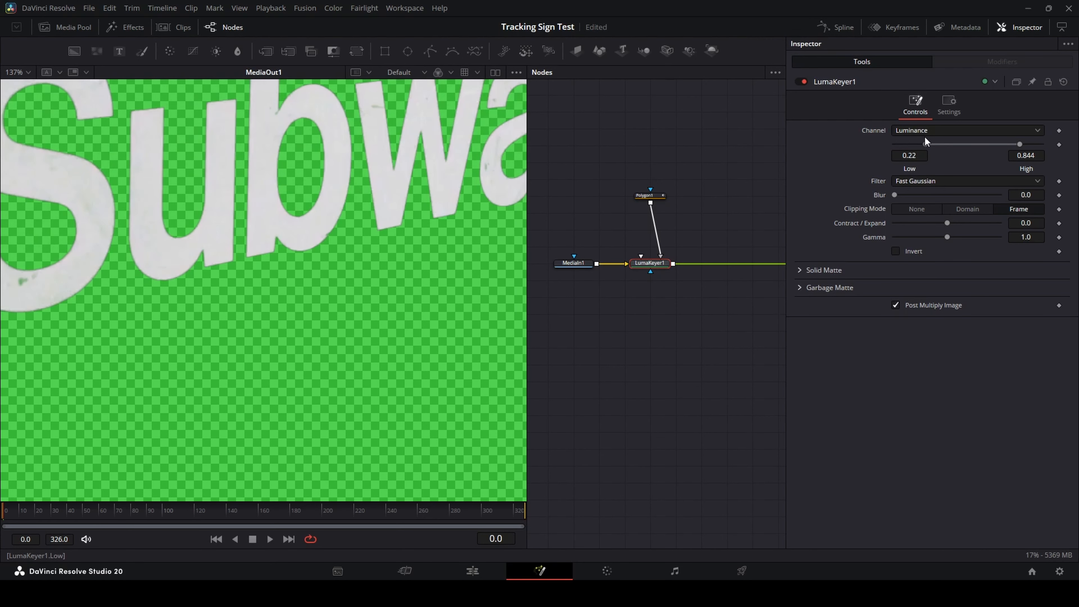
pyautogui.moveTo(918, 140)
pyautogui.mouseDown()
pyautogui.moveTo(894, 138)
pyautogui.moveTo(922, 139)
pyautogui.mouseUp()
# Set LumaKeyer1's matte blur to 0.37 and its Contract / Expand to -0.34 to refine the letter edges.
pyautogui.click(1025, 195)
pyautogui.moveTo(1025, 195); pyautogui.dragTo(1026, 224)
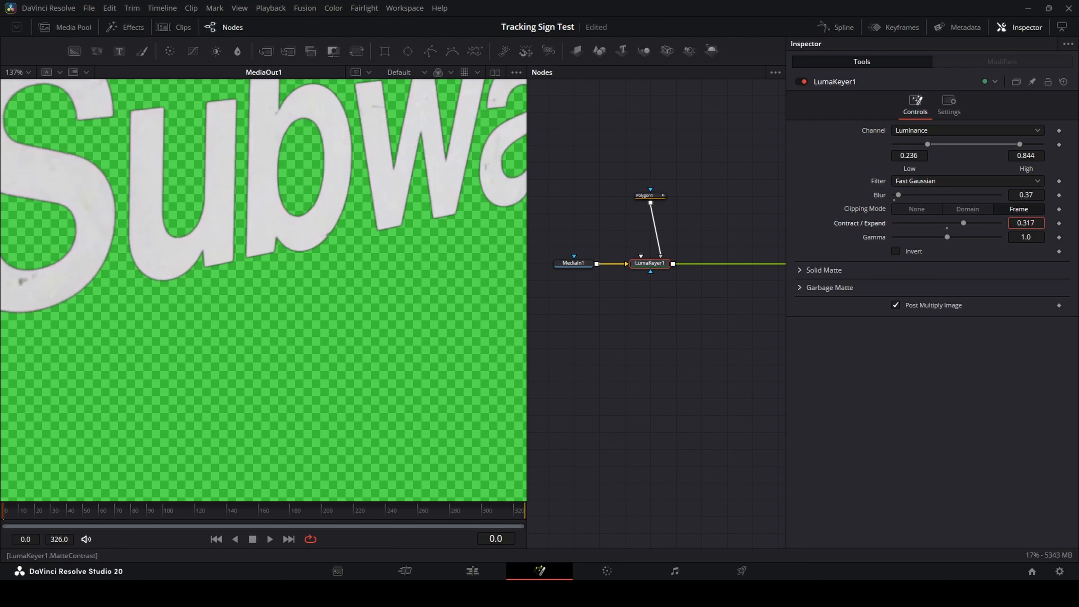
pyautogui.moveTo(1026, 223); pyautogui.dragTo(1003, 224)
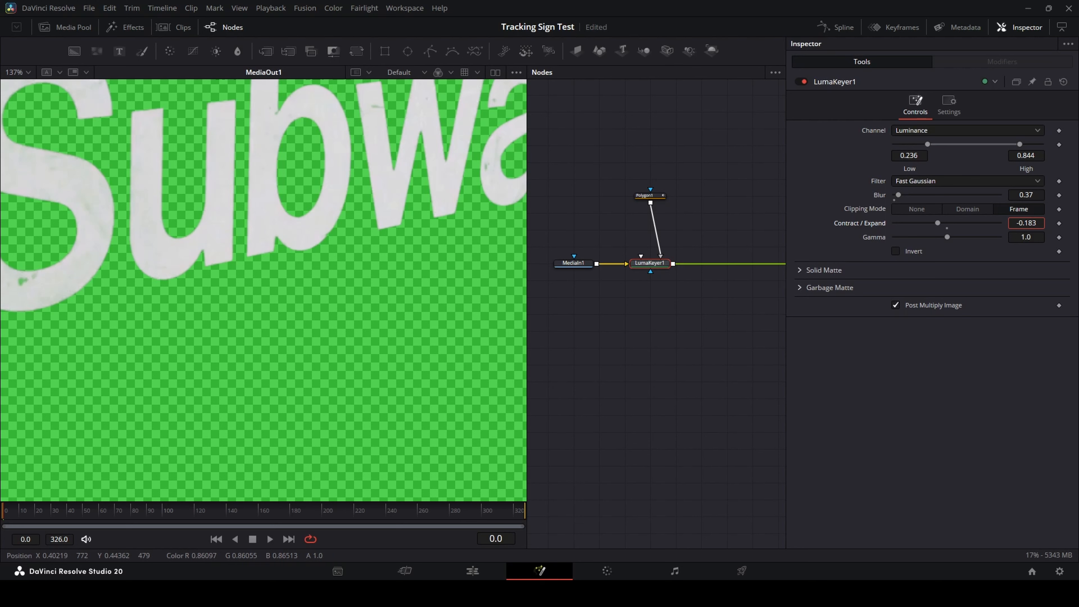
pyautogui.moveTo(1026, 223); pyautogui.dragTo(1024, 223)
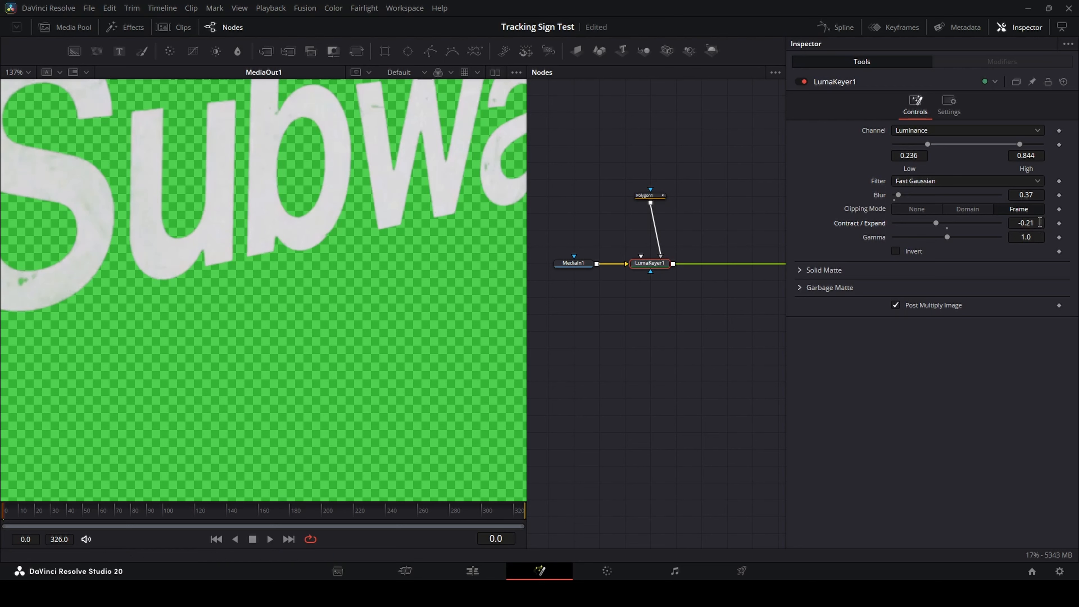
pyautogui.moveTo(1026, 222); pyautogui.dragTo(1022, 223)
pyautogui.moveTo(870, 223); pyautogui.dragTo(1000, 223)
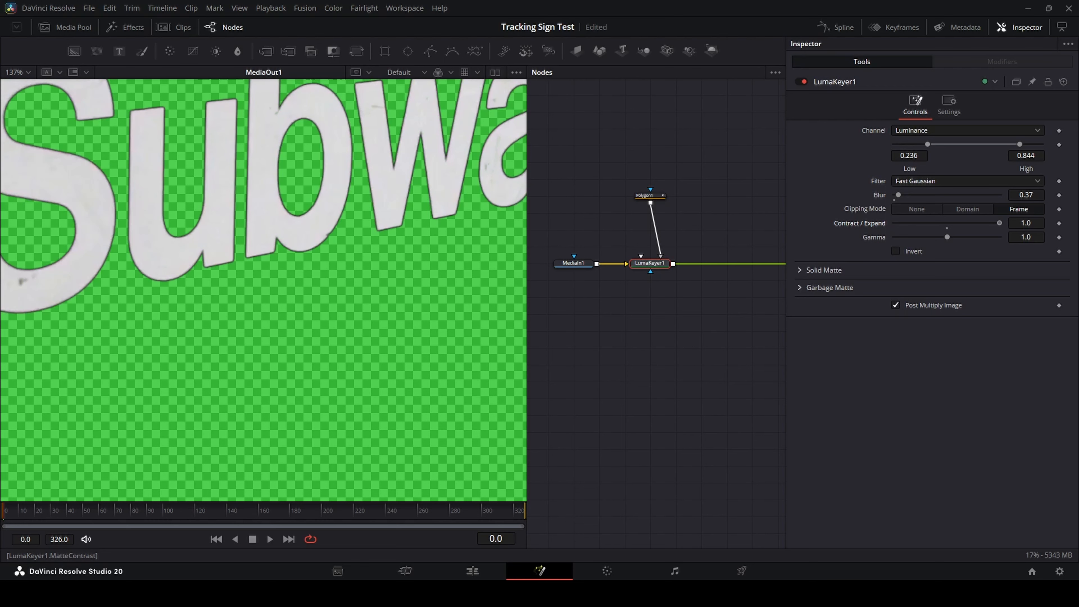
pyautogui.moveTo(999, 223); pyautogui.dragTo(931, 225)
pyautogui.scroll(-5, 425, 238)
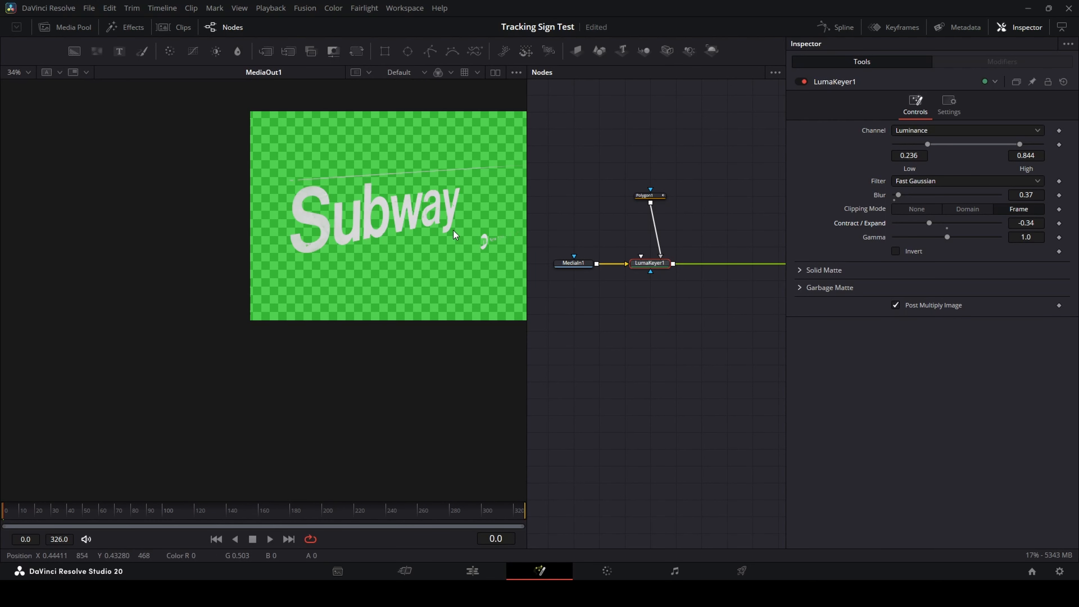
# Reset the Background1 node's green value to 0.0 and play back the keyed lettering, stopping at frame 253.
pyautogui.moveTo(423, 238); pyautogui.dragTo(276, 252)
pyautogui.moveTo(752, 188); pyautogui.dragTo(583, 201)
pyautogui.click(595, 145)
pyautogui.moveTo(944, 224); pyautogui.dragTo(682, 250)
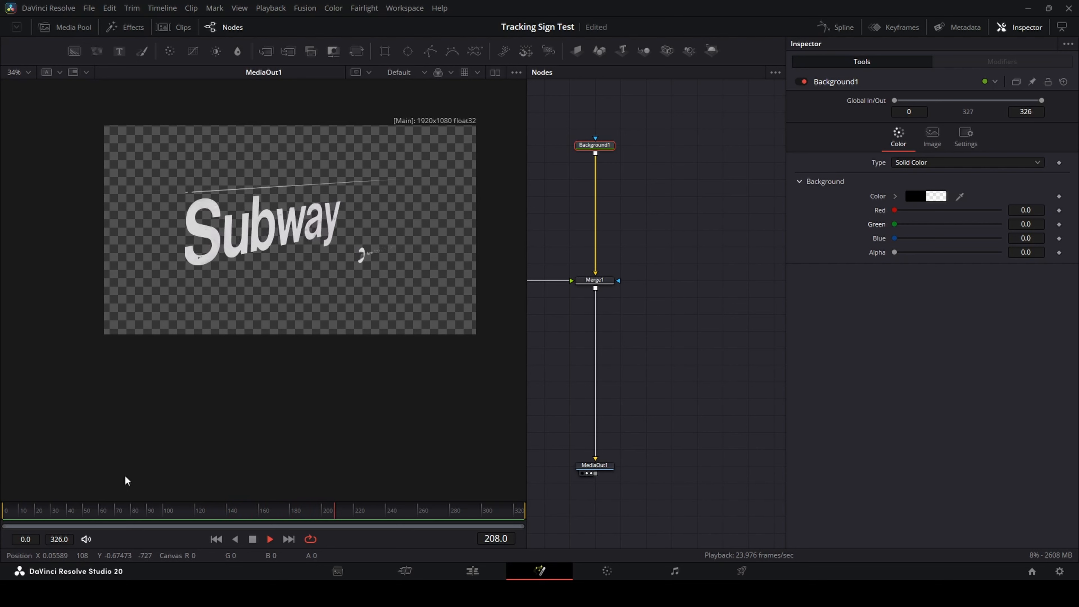
pyautogui.press('space')
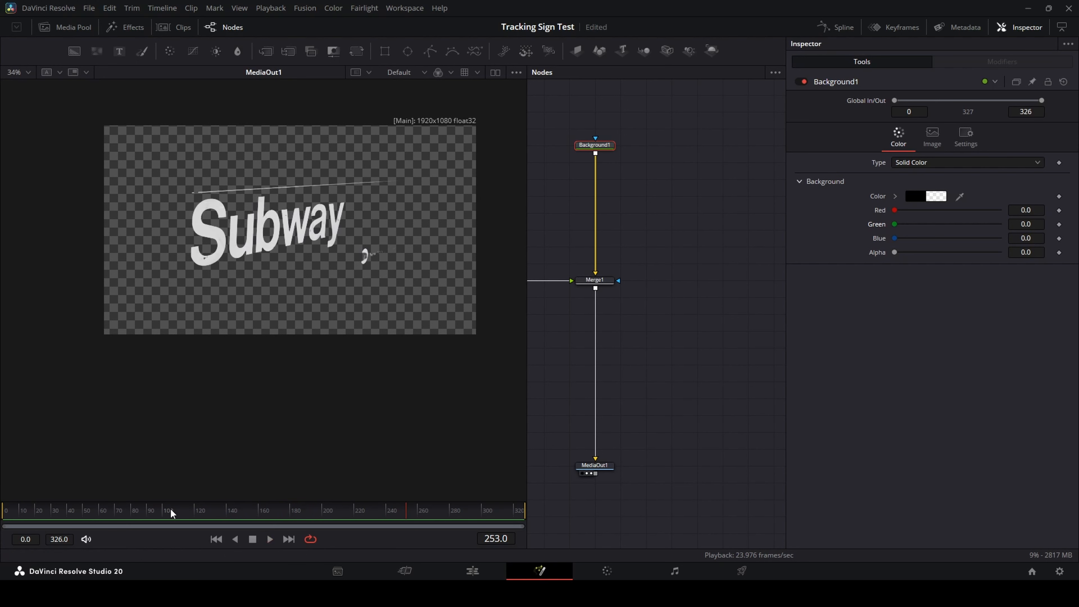
# Select the Polygon1 mask to show its outline over the keyed result and switch to the Edit page.
pyautogui.moveTo(566, 357); pyautogui.dragTo(758, 361)
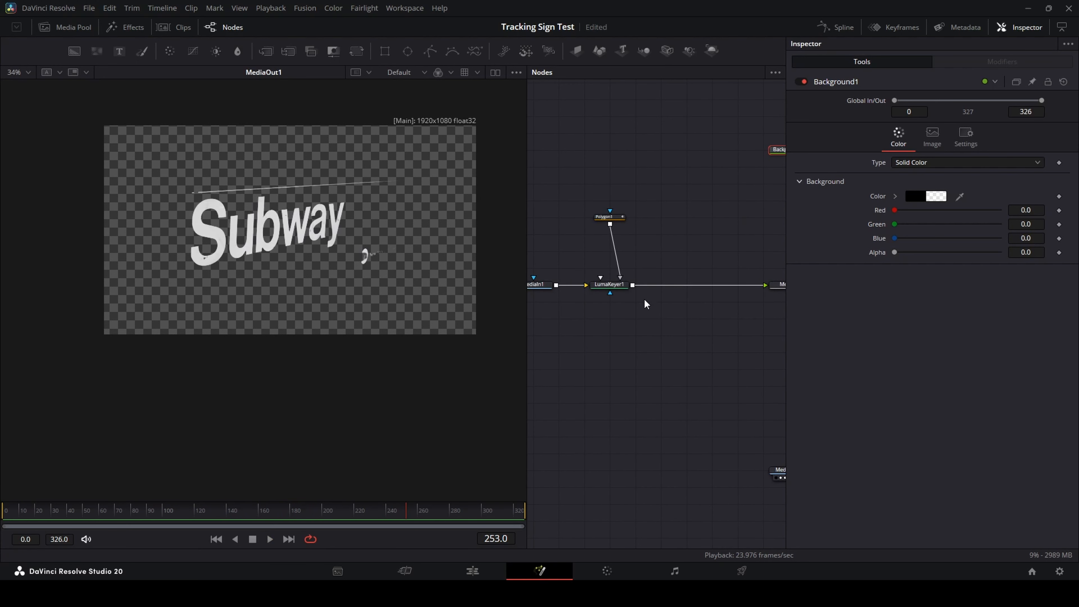
pyautogui.click(608, 217)
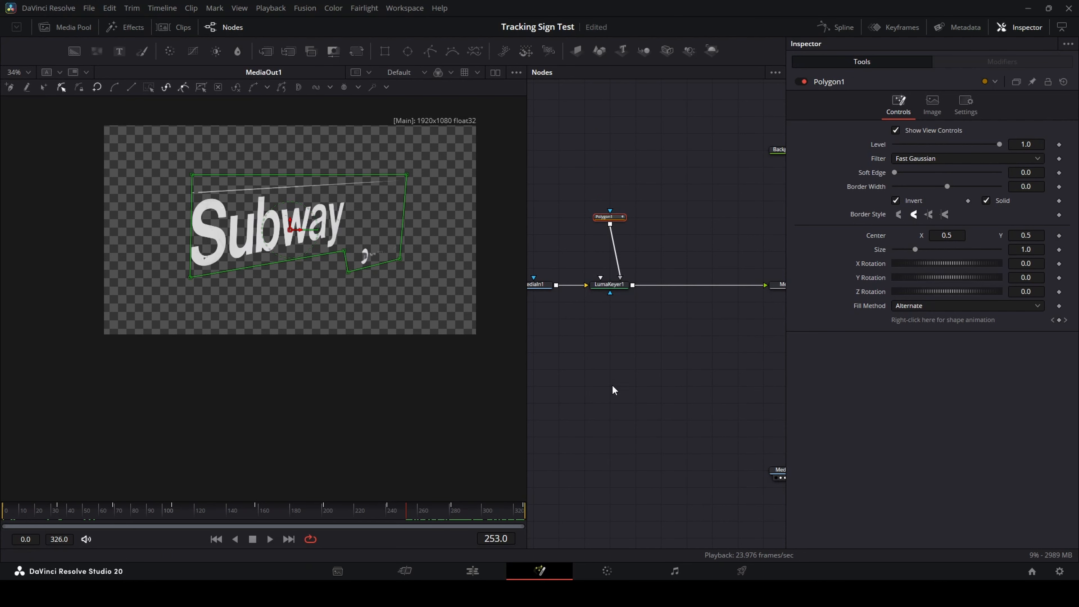
pyautogui.click(472, 571)
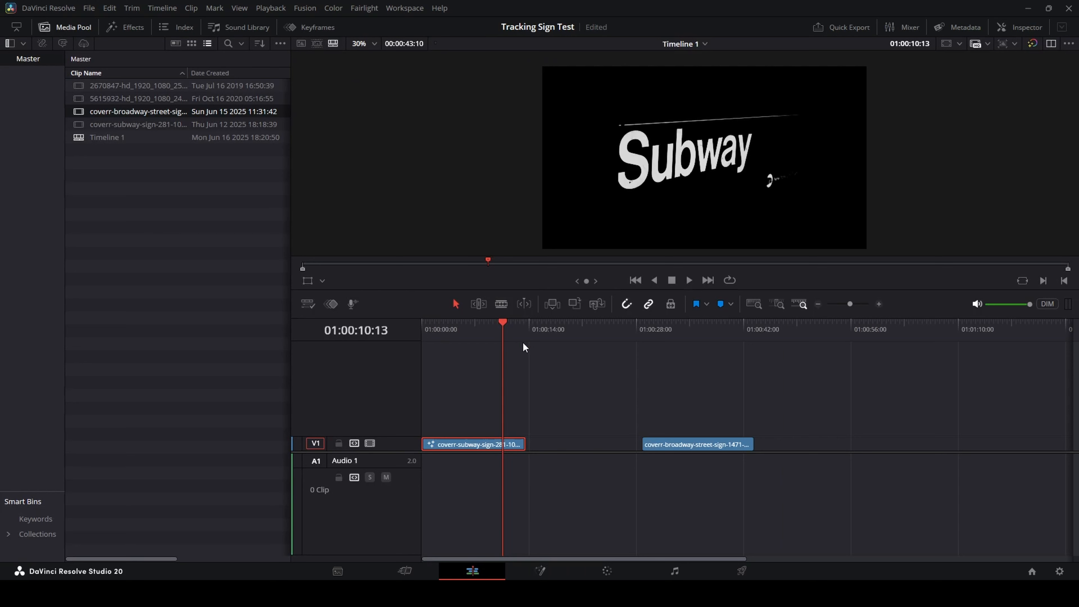
# Move the keyed subway clip up to track V2, save the project, and place the original subway clip beneath it on V1.
pyautogui.moveTo(473, 451); pyautogui.dragTo(473, 434)
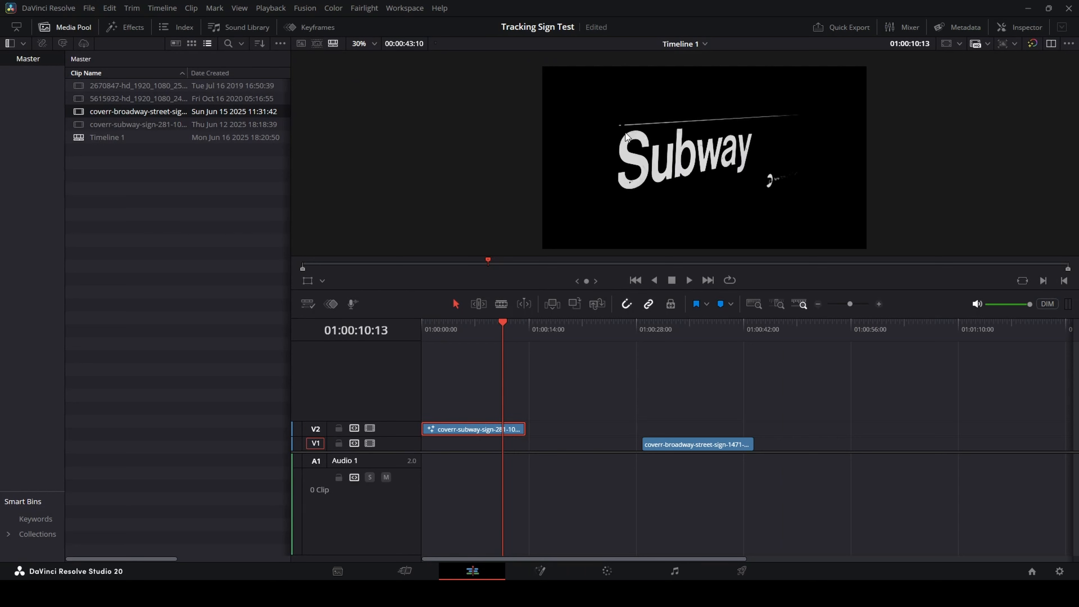
pyautogui.hotkey('ctrl', 's')
pyautogui.moveTo(126, 111); pyautogui.dragTo(427, 445)
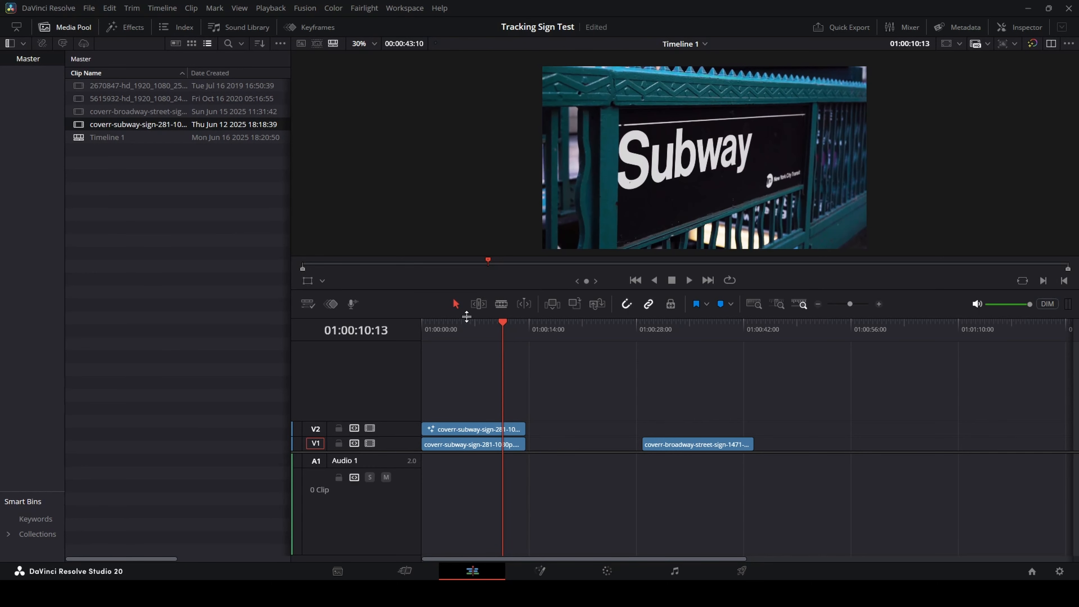
# Preview the stacked clips from the start, shorten the end of the V1 subway clip, and insert a copy of the Broadway clip directly after it.
pyautogui.press('Home')
pyautogui.press('space')
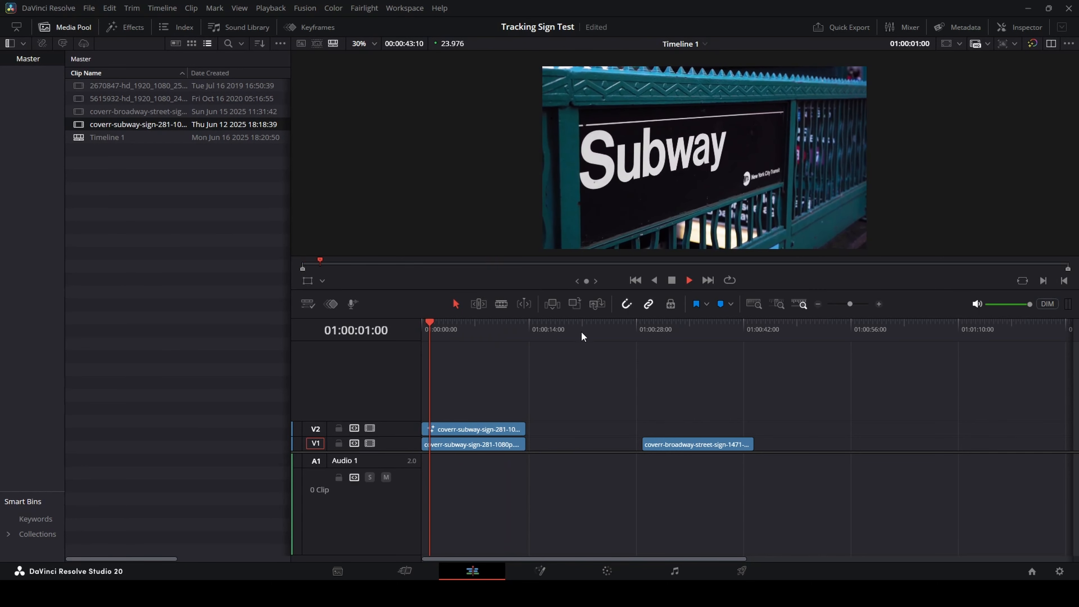
pyautogui.press('space')
pyautogui.moveTo(522, 446); pyautogui.dragTo(496, 445)
pyautogui.moveTo(680, 446); pyautogui.dragTo(542, 451)
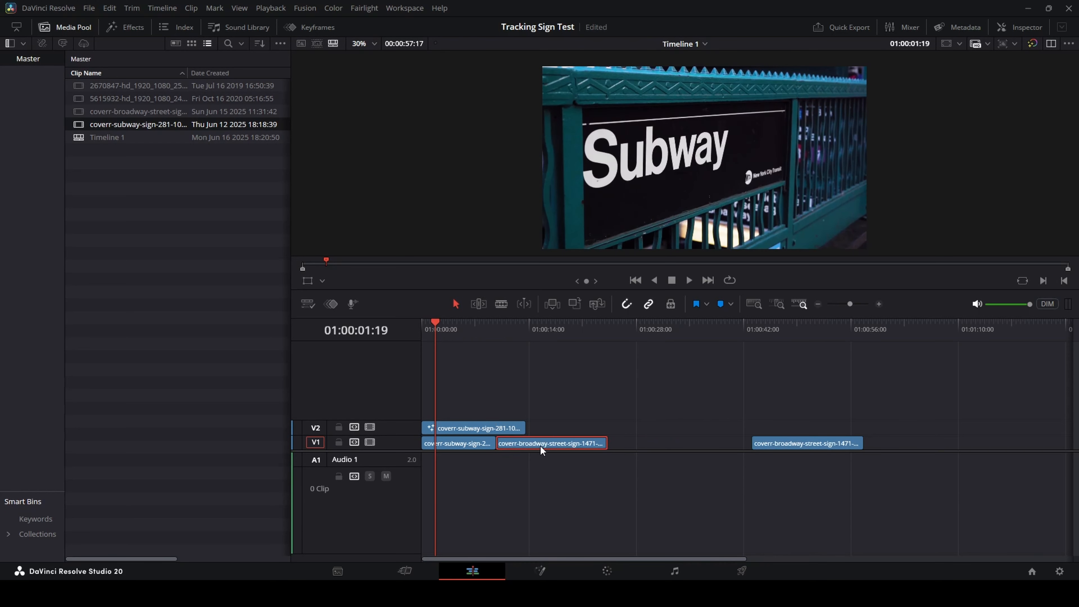
pyautogui.click(480, 331)
pyautogui.rightClick(497, 445)
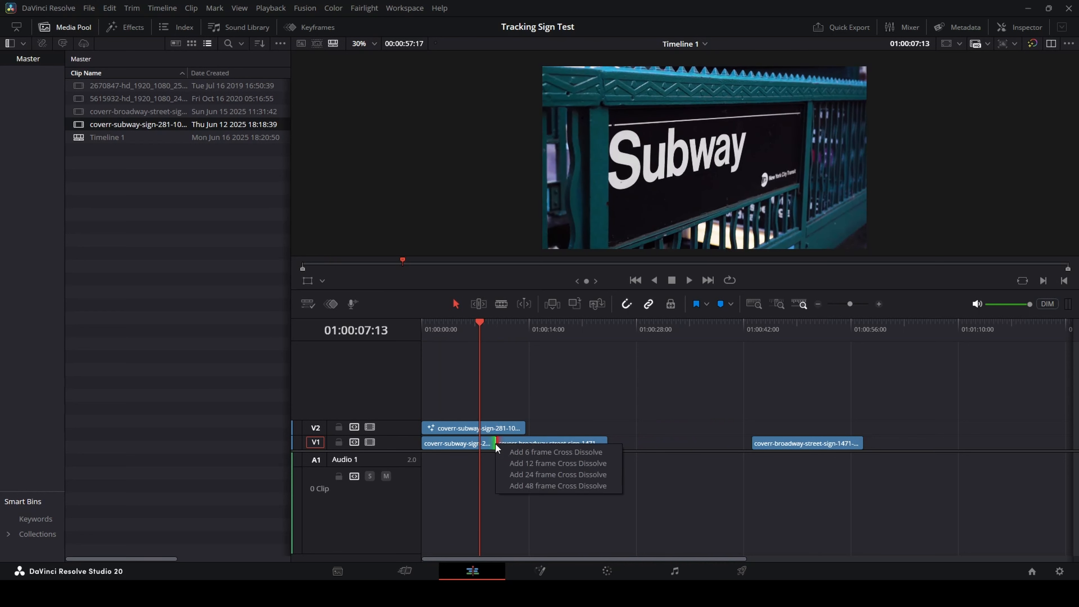
pyautogui.click(532, 475)
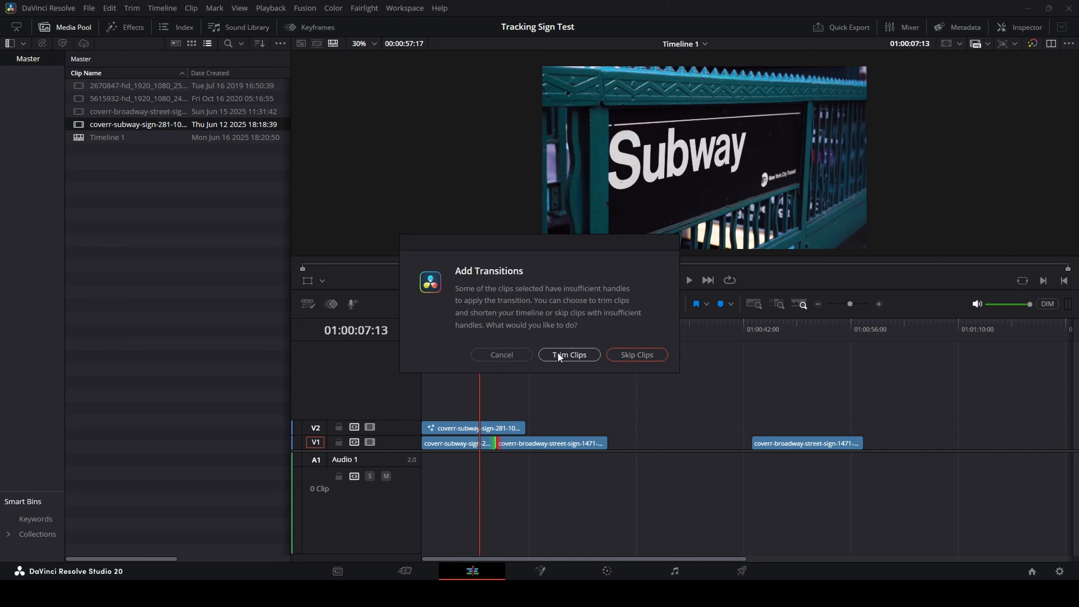
pyautogui.click(508, 356)
# Trim the start of the Broadway clip following the V1 subway clip, add a 24-frame cross dissolve at their cut, and play it back.
pyautogui.press('space')
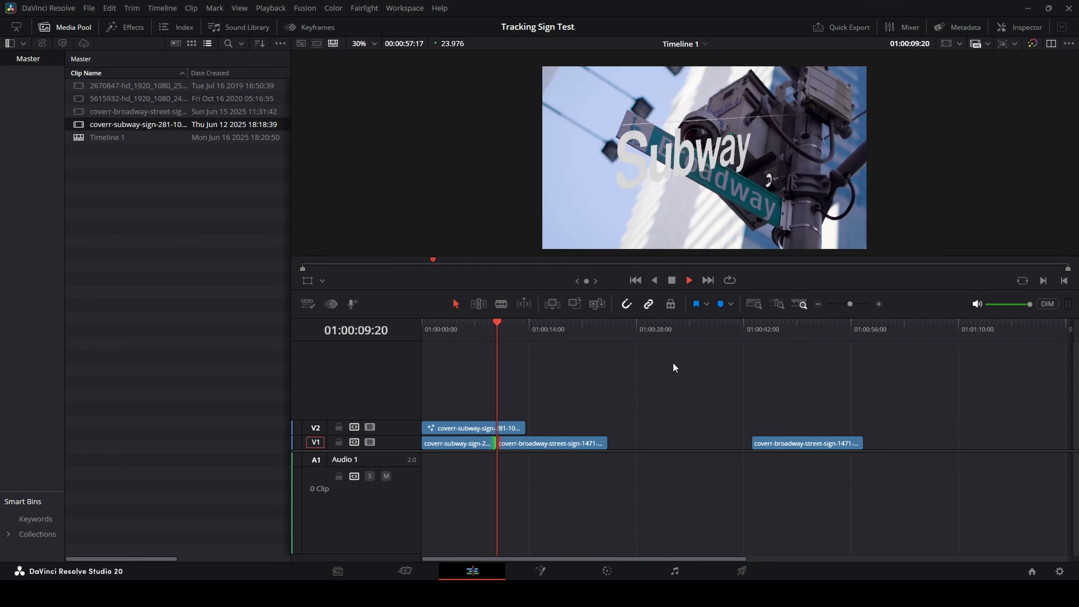
pyautogui.press('space')
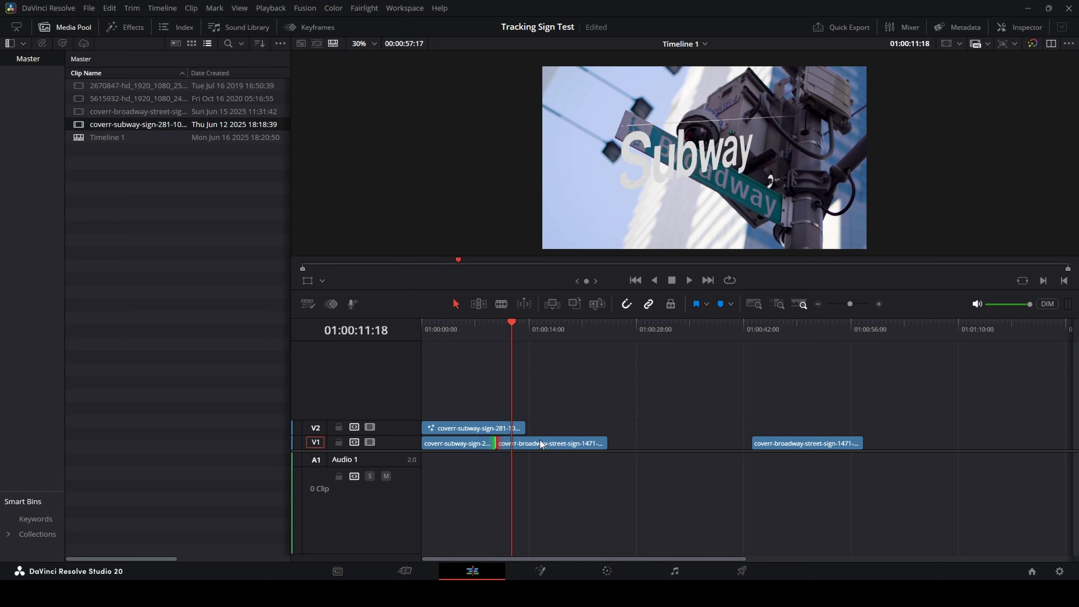
pyautogui.moveTo(542, 445)
pyautogui.mouseDown()
pyautogui.moveTo(600, 445)
pyautogui.moveTo(518, 447)
pyautogui.moveTo(528, 447)
pyautogui.mouseUp()
pyautogui.rightClick(496, 444)
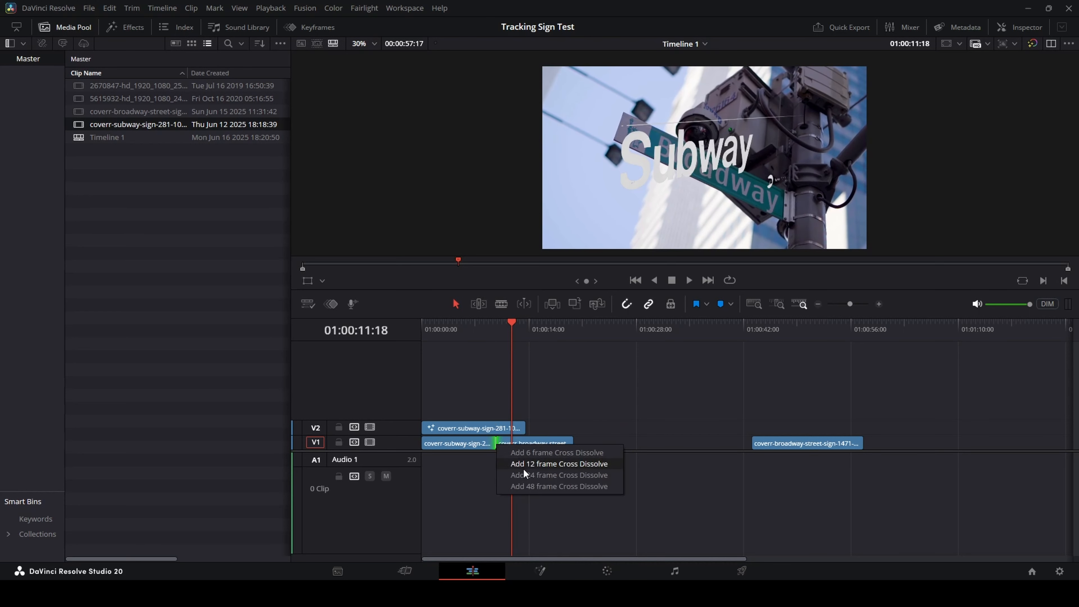
pyautogui.click(525, 475)
pyautogui.click(492, 331)
pyautogui.press('space')
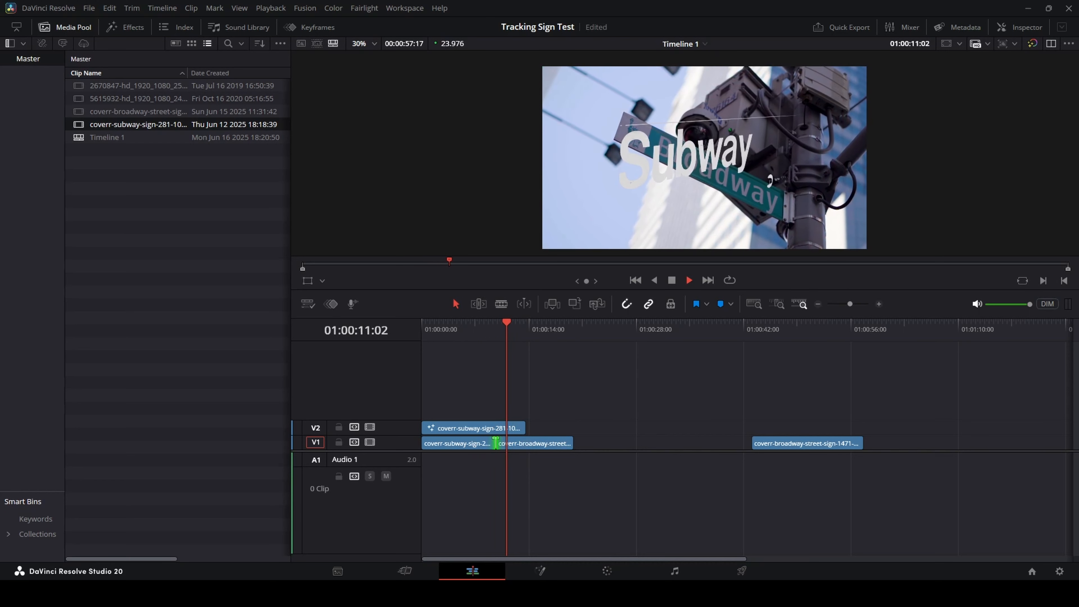
pyautogui.press('space')
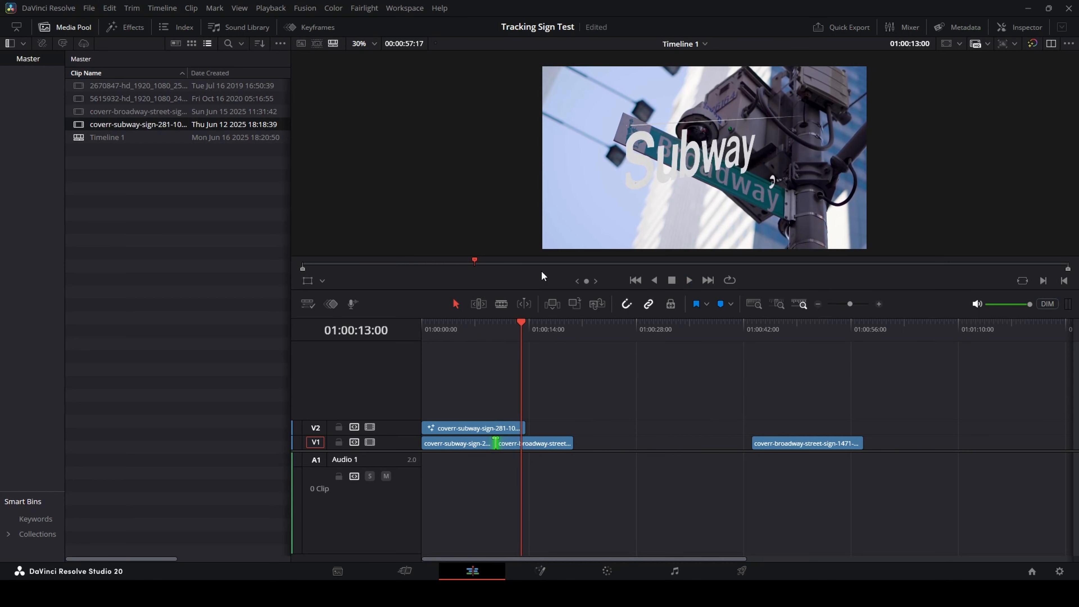
# Add a 12-frame cross dissolve to the end of the keyed V2 subway clip and play back the fade.
pyautogui.rightClick(522, 425)
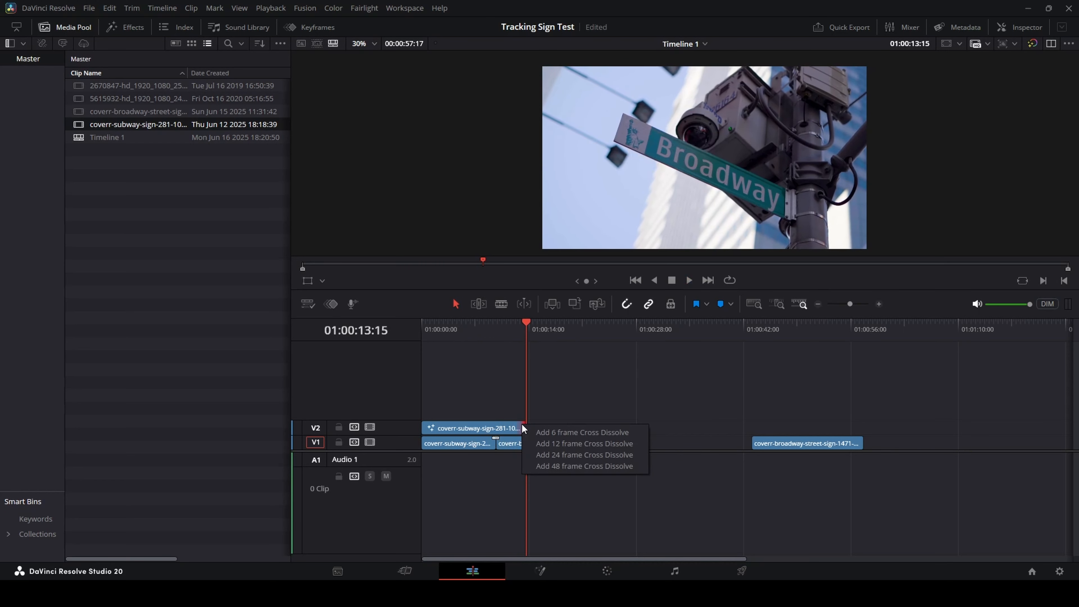
pyautogui.click(551, 441)
pyautogui.click(515, 329)
pyautogui.press('space')
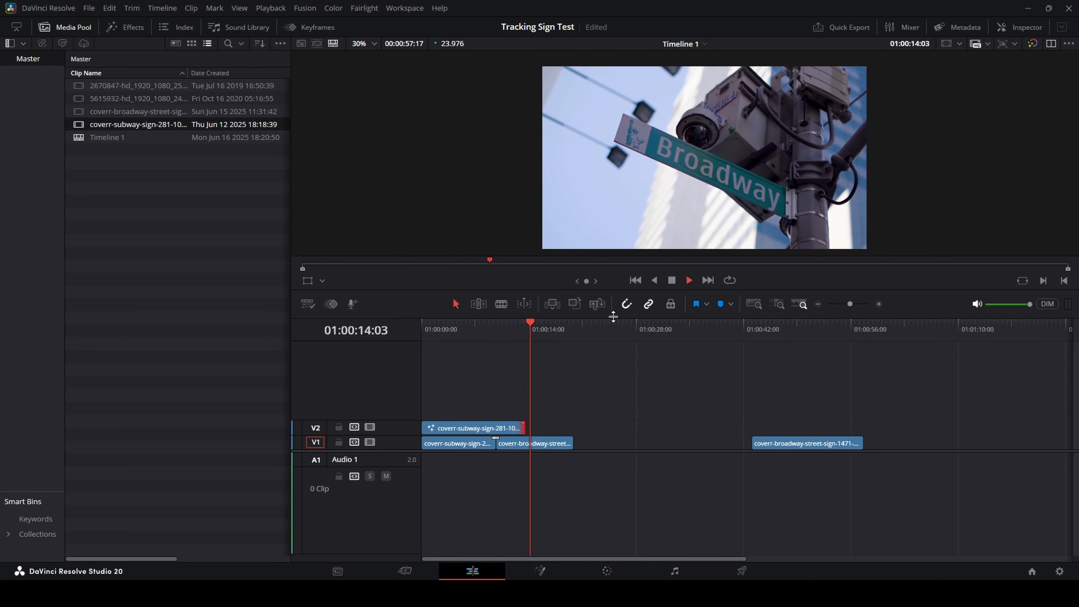
pyautogui.press('space')
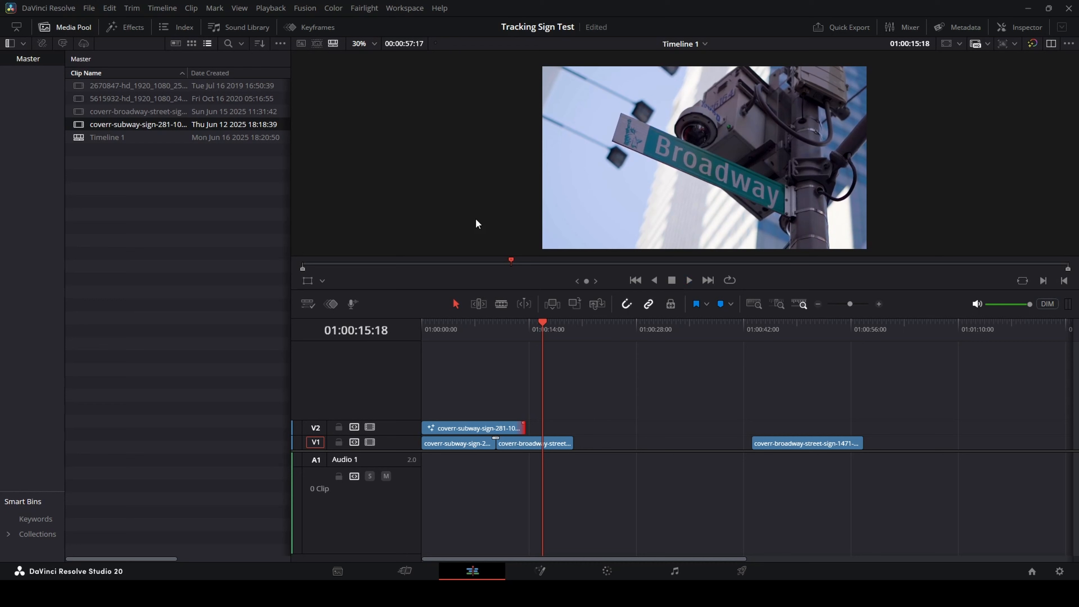
# Open the keyed V2 subway clip in the Fusion page and examine the settings of its LumaKeyer1 node.
pyautogui.click(461, 329)
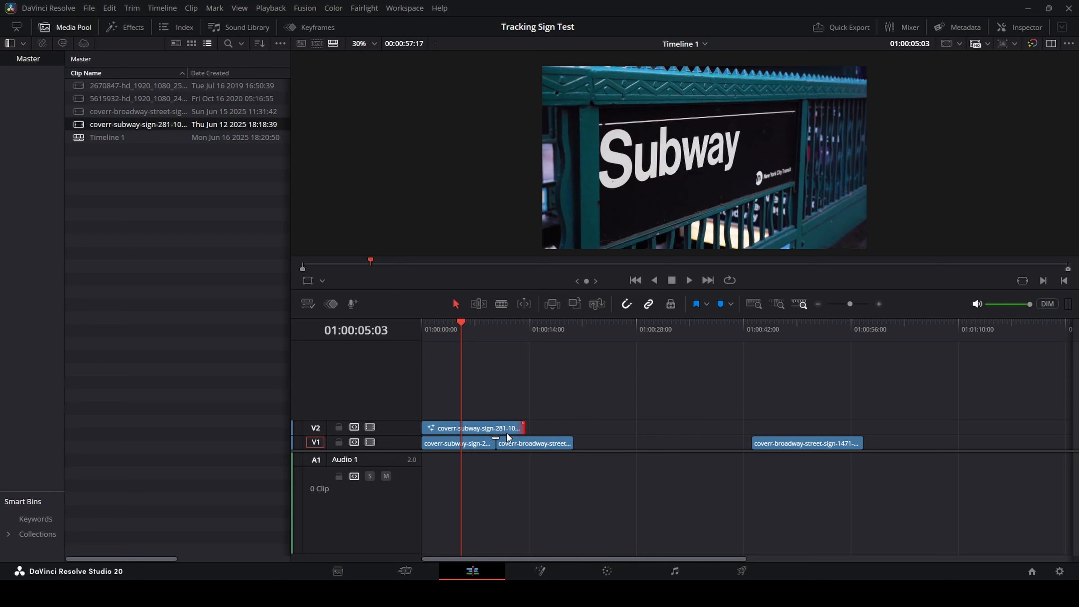
pyautogui.click(483, 431)
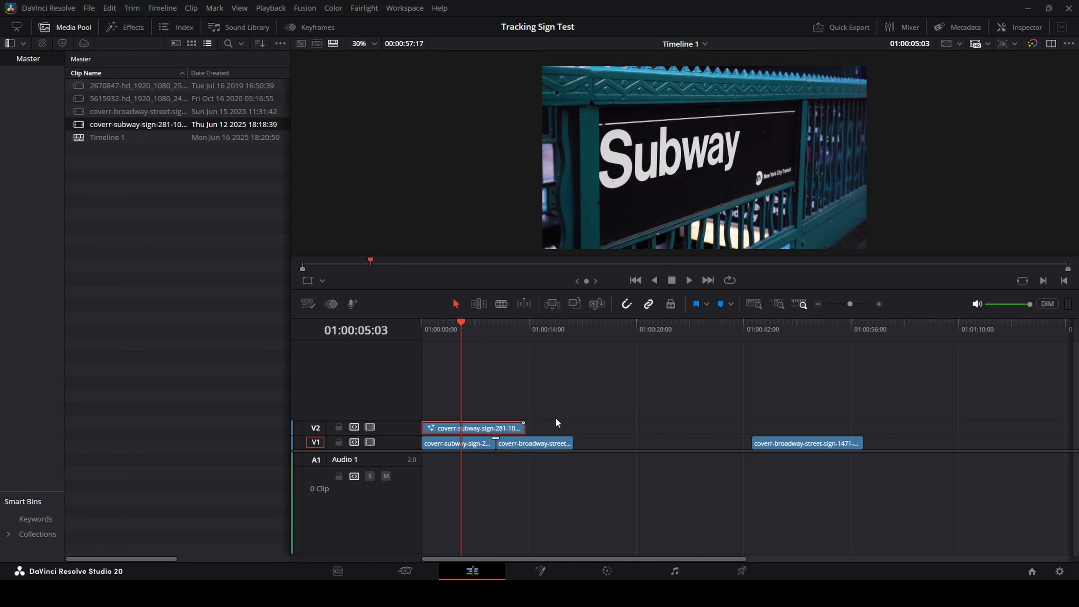
pyautogui.rightClick(487, 427)
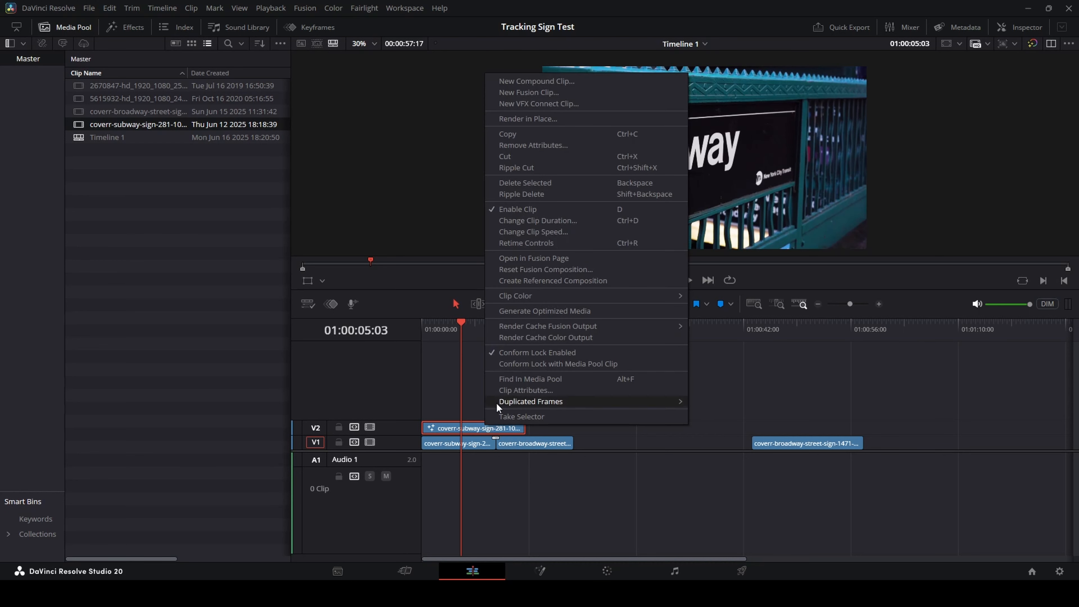
pyautogui.click(558, 245)
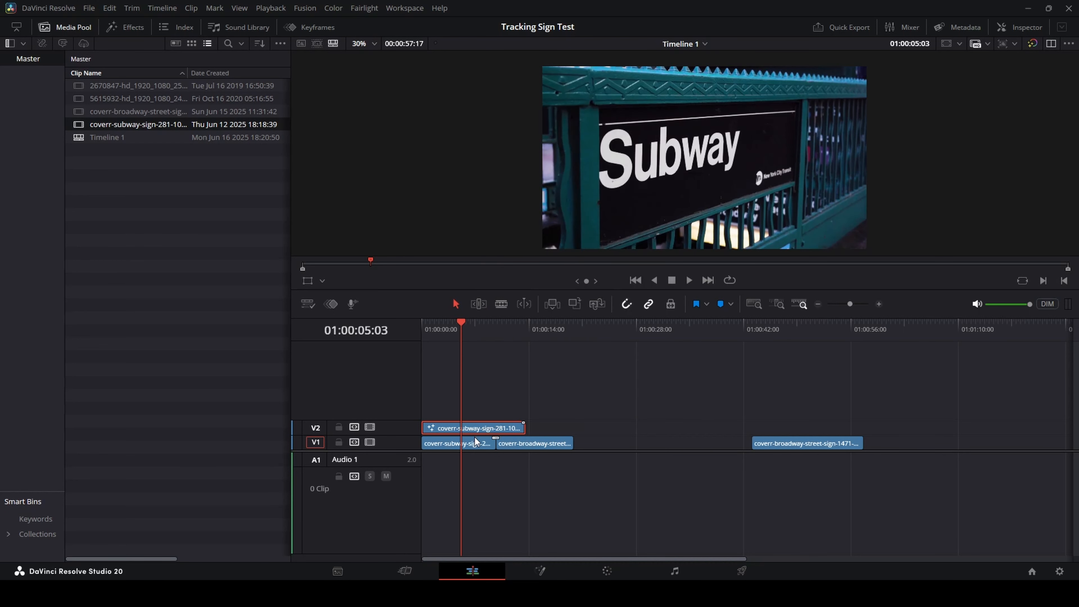
pyautogui.rightClick(478, 428)
pyautogui.click(537, 260)
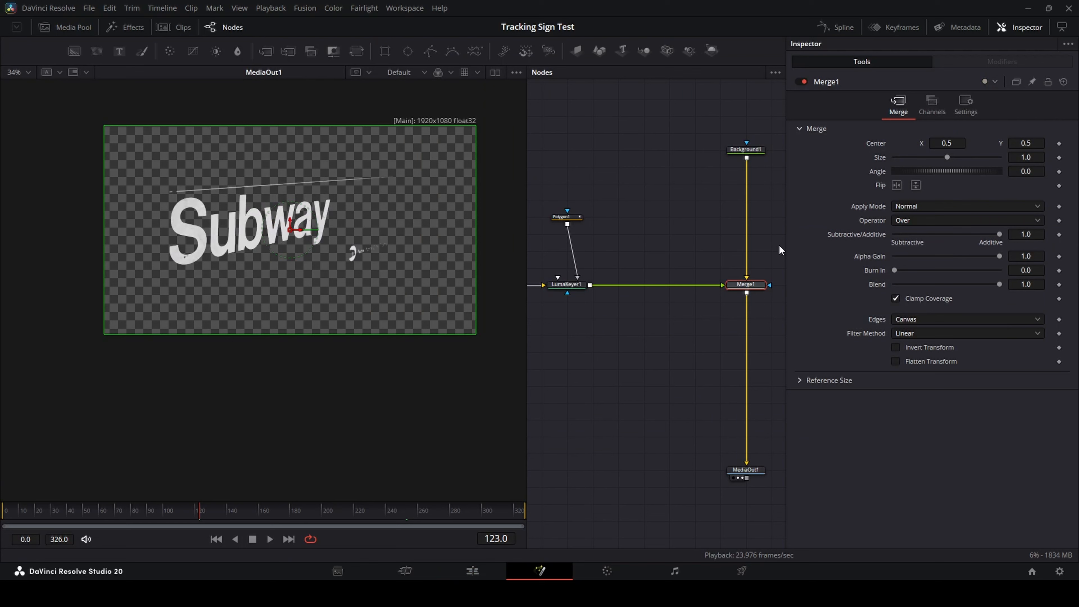
pyautogui.moveTo(570, 240); pyautogui.dragTo(651, 243)
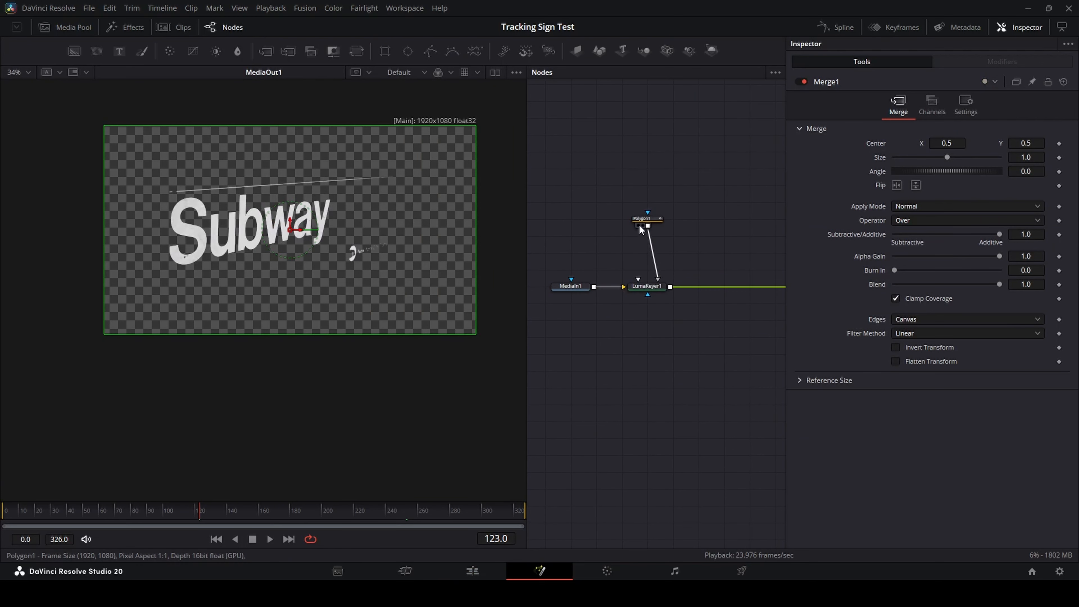
pyautogui.click(646, 218)
pyautogui.click(651, 286)
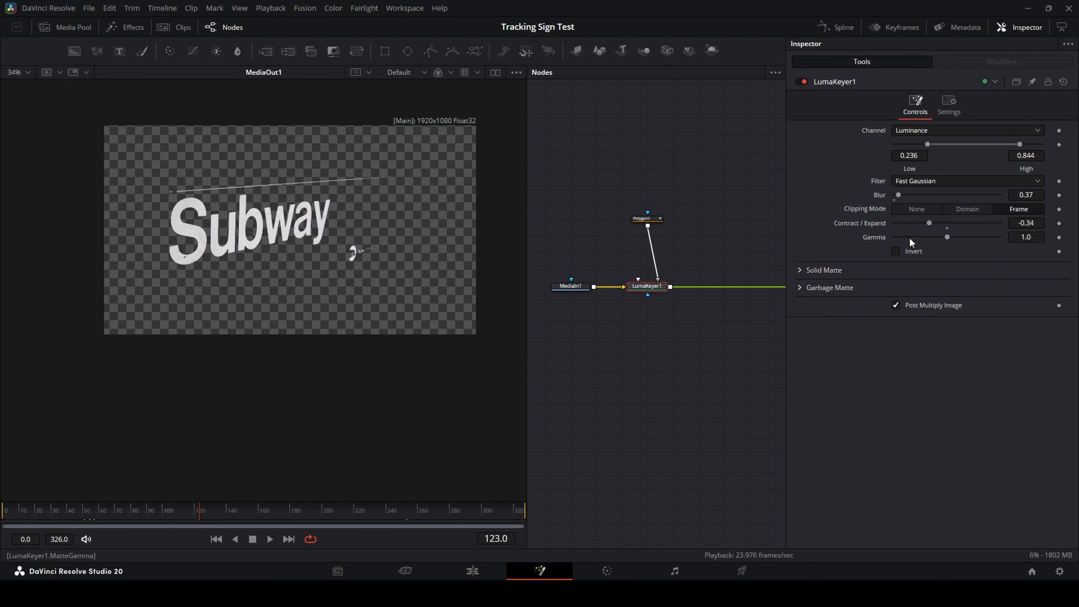
# Try inverting LumaKeyer1's matte with a luminance range of 0.0 to 0.204 and an adjusted gamma, and undo these changes.
pyautogui.click(914, 252)
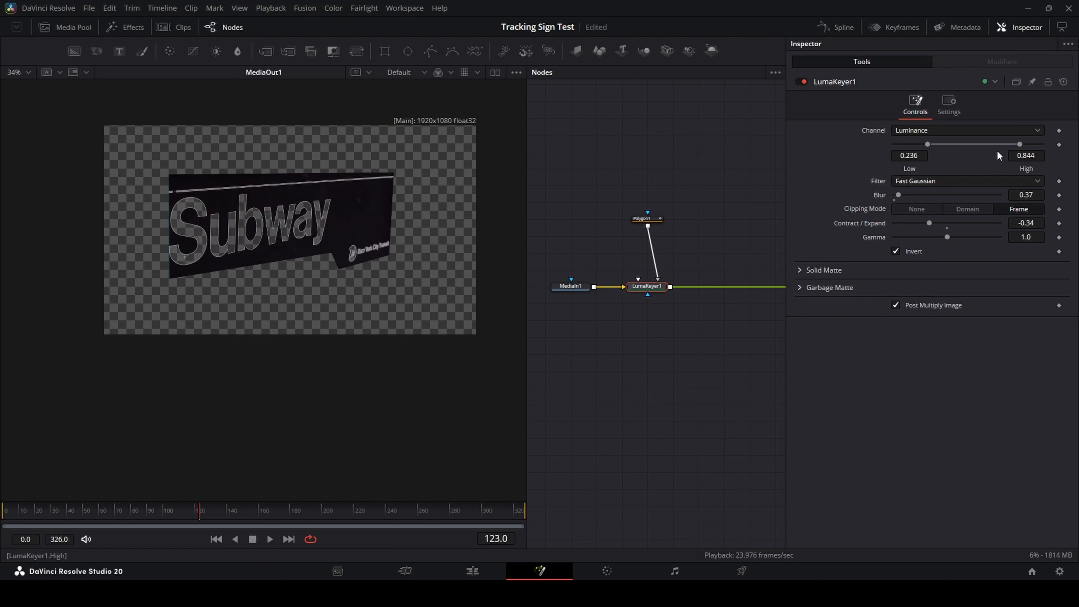
pyautogui.moveTo(928, 144); pyautogui.dragTo(894, 144)
pyautogui.moveTo(1020, 144); pyautogui.dragTo(929, 145)
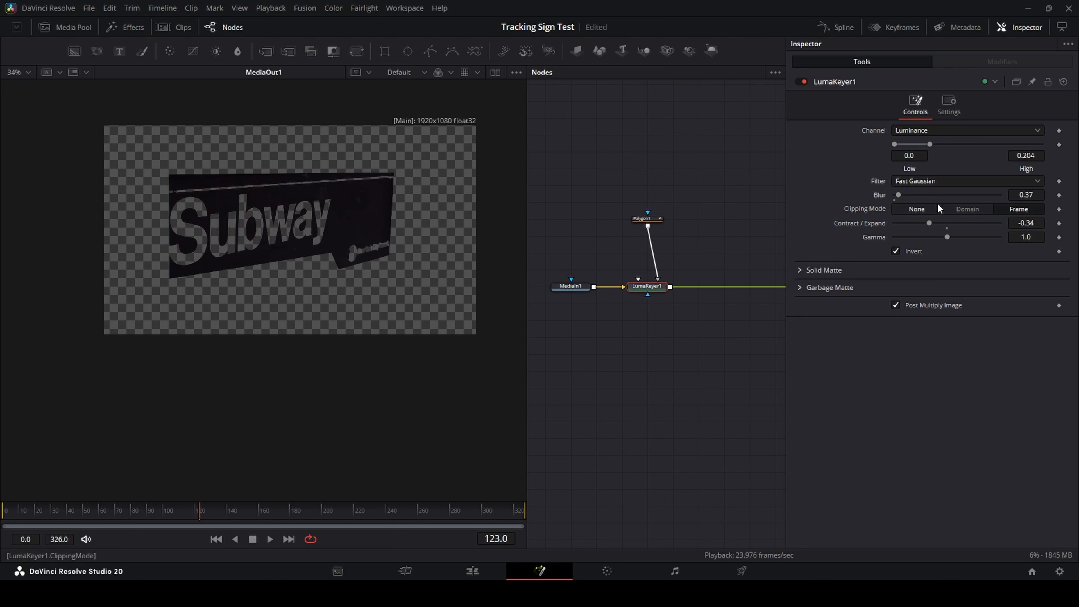
pyautogui.moveTo(945, 237); pyautogui.dragTo(966, 238)
pyautogui.moveTo(867, 237); pyautogui.dragTo(907, 246)
pyautogui.hotkey('ctrl', 'z')
pyautogui.hotkey('ctrl', 'z')
pyautogui.hotkey('ctrl', 'z')
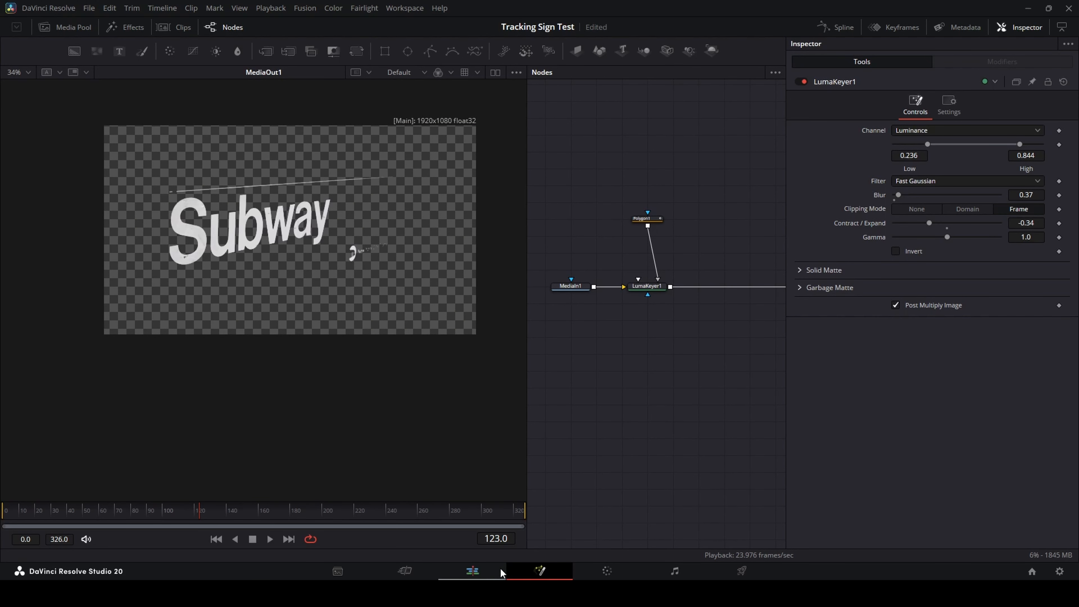
# On the Edit page, move the separate Broadway clip earlier to start at about 01:00:30:22 and open it in the Fusion page.
pyautogui.click(481, 574)
pyautogui.moveTo(798, 443); pyautogui.dragTo(705, 444)
pyautogui.click(659, 326)
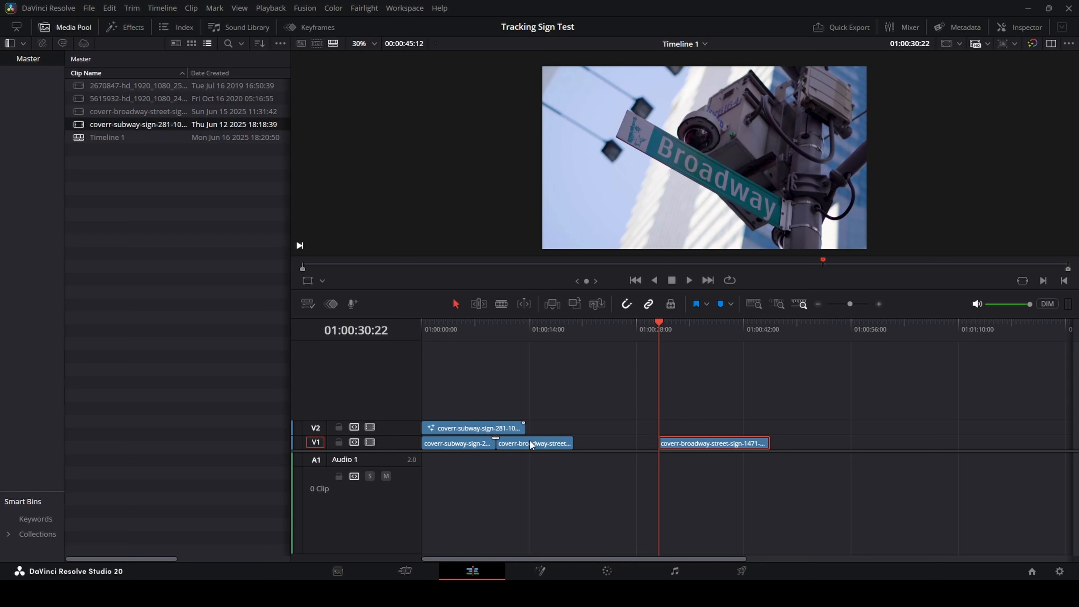
pyautogui.rightClick(725, 443)
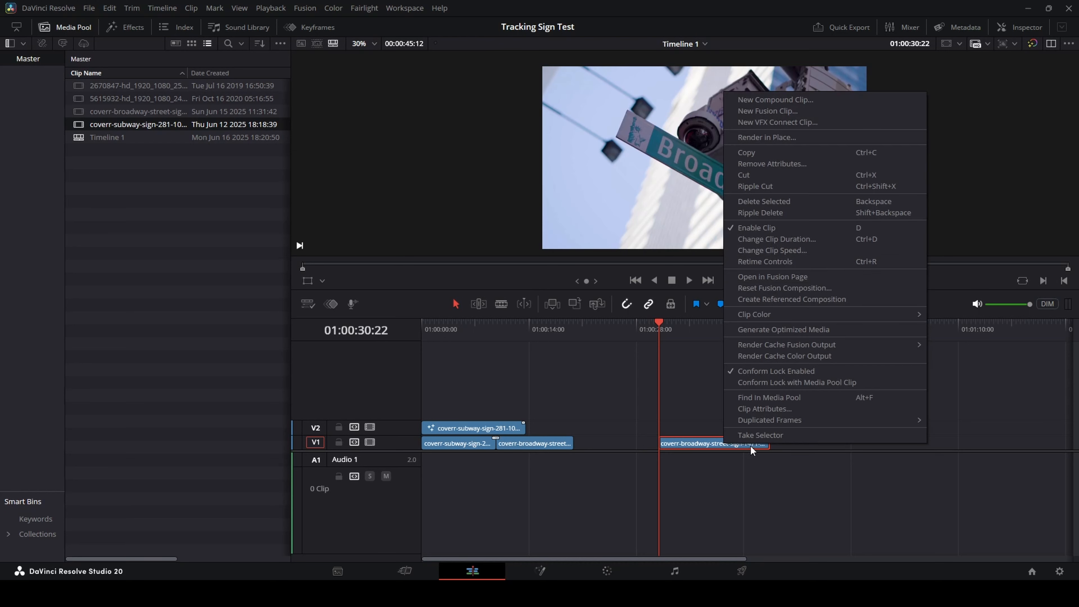
pyautogui.moveTo(784, 351)
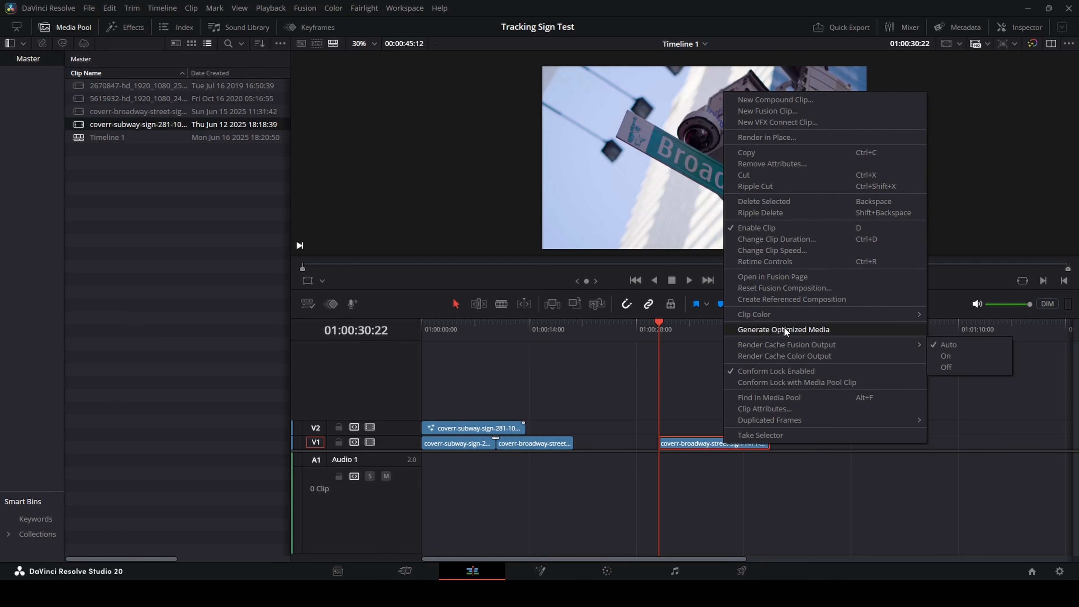
pyautogui.click(784, 278)
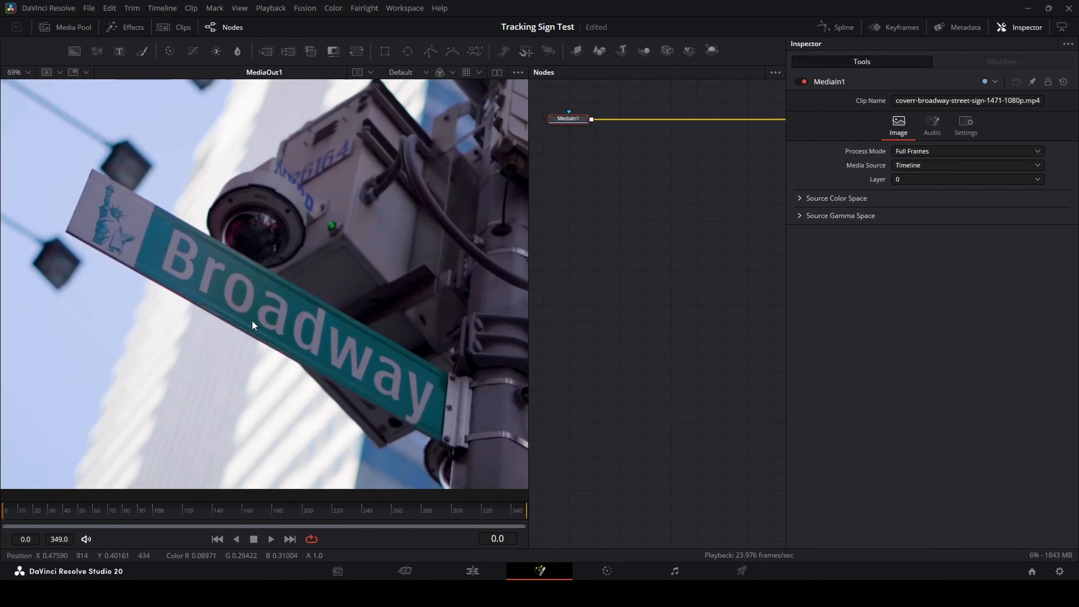
# Feed a new Background node into MediaOut1 instead of MediaIn1, merge MediaIn1 over it, and make the background fully transparent.
pyautogui.moveTo(359, 336); pyautogui.dragTo(332, 301)
pyautogui.moveTo(630, 249); pyautogui.dragTo(576, 444)
pyautogui.scroll(-2, 644, 369)
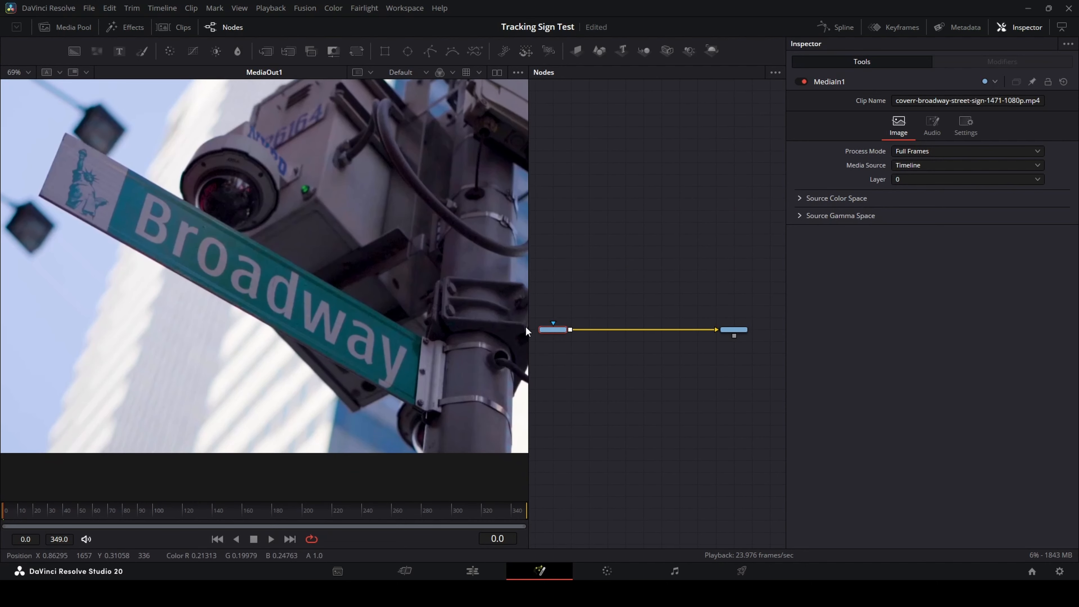
pyautogui.click(705, 329)
pyautogui.moveTo(77, 50); pyautogui.dragTo(732, 330)
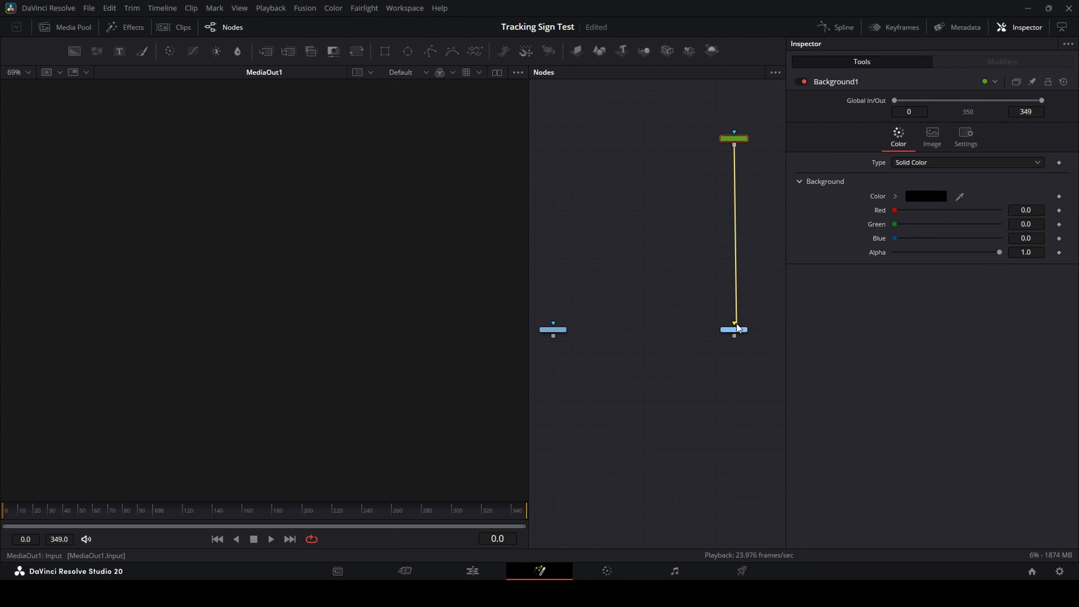
pyautogui.moveTo(562, 334); pyautogui.dragTo(735, 144)
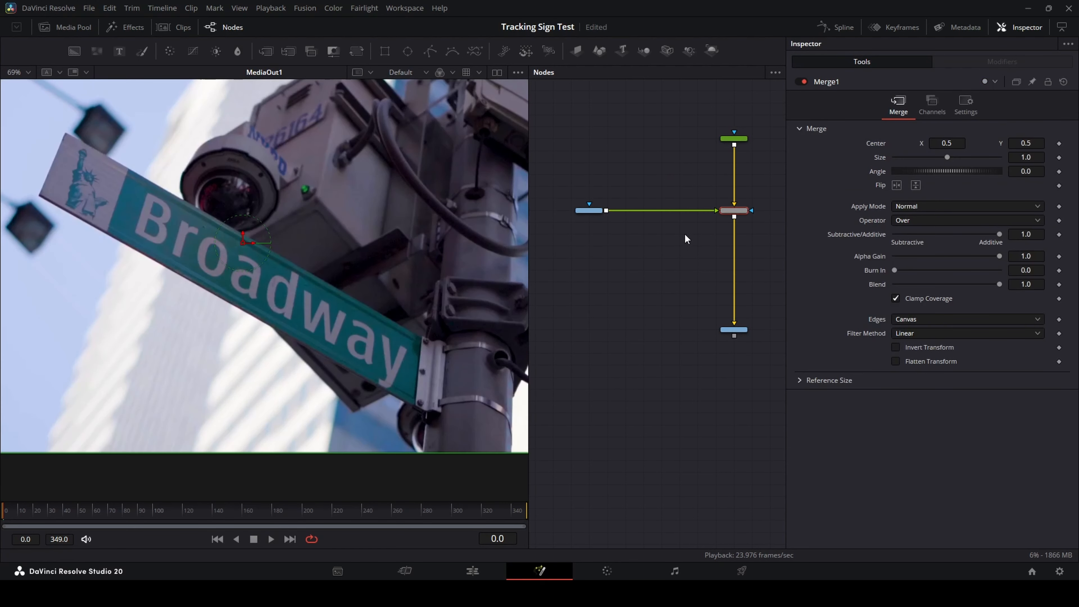
pyautogui.click(733, 138)
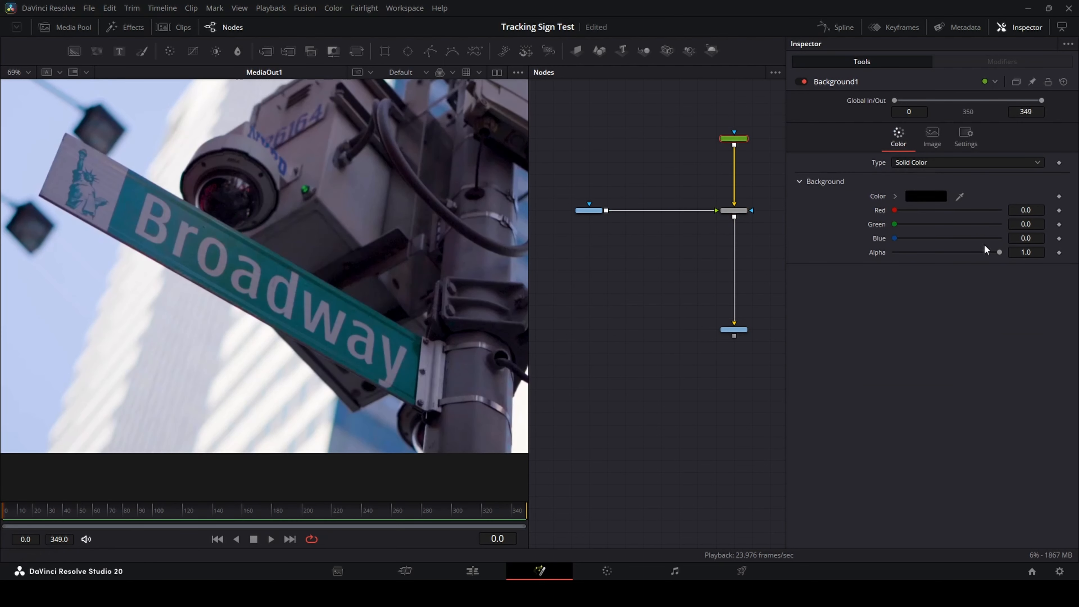
# Insert a Luma Keyer between the Broadway clip's MediaIn1 and the Merge node.
pyautogui.click(590, 212)
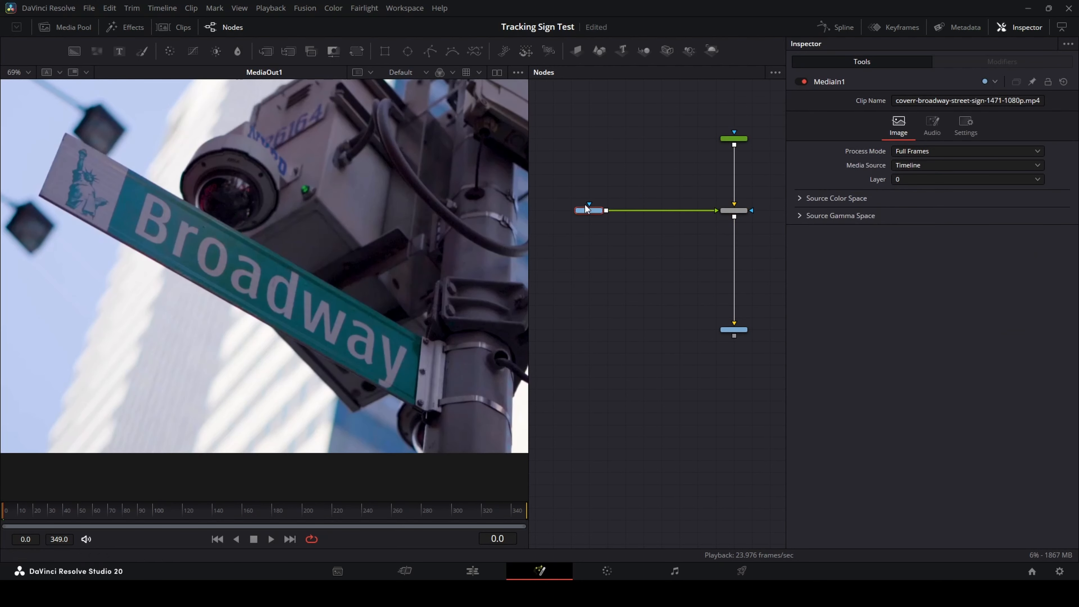
pyautogui.hotkey('shift', 'space')
pyautogui.write('lum,a')
pyautogui.press('BackSpace')
pyautogui.press('BackSpace')
pyautogui.press('Return')
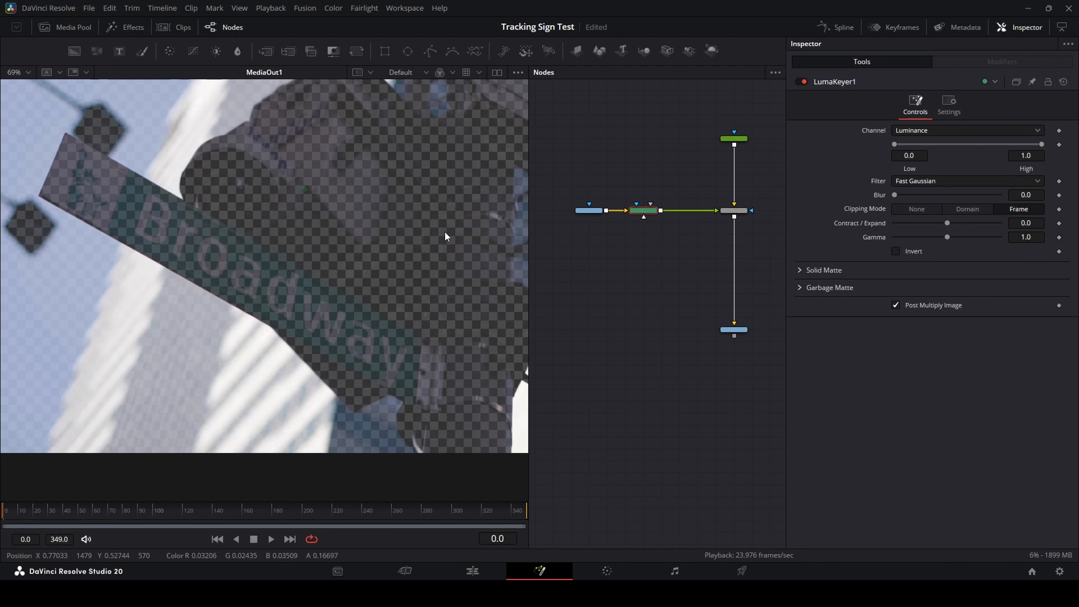
pyautogui.scroll(-2, 429, 188)
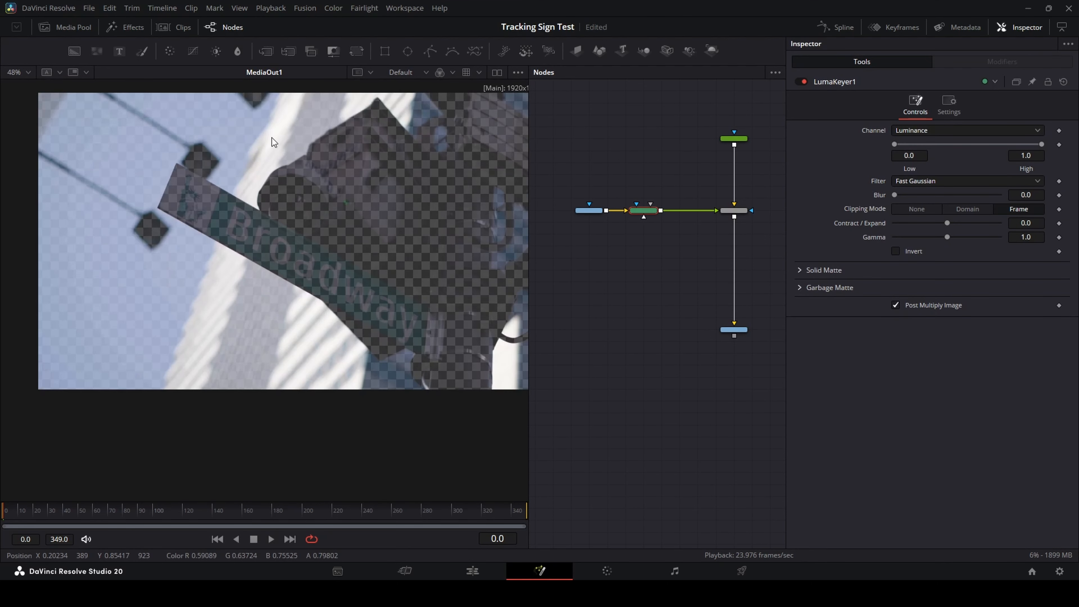
# Add a Polygon garbage mask to LumaKeyer1, outline the green Broadway panel on the sign, and invert the mask.
pyautogui.scroll(6, 174, 217)
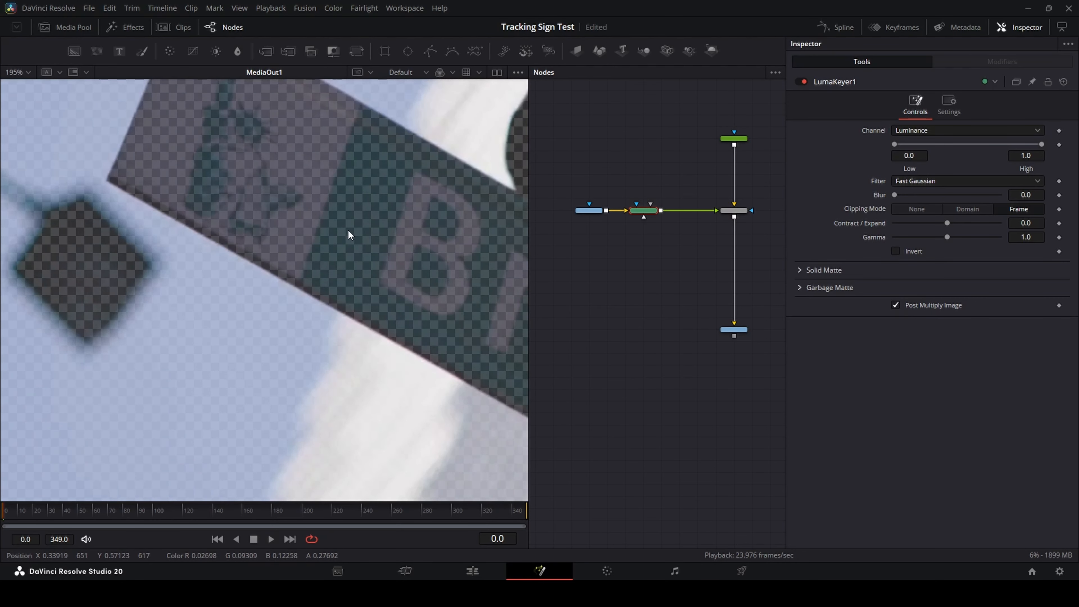
pyautogui.scroll(-5, 398, 257)
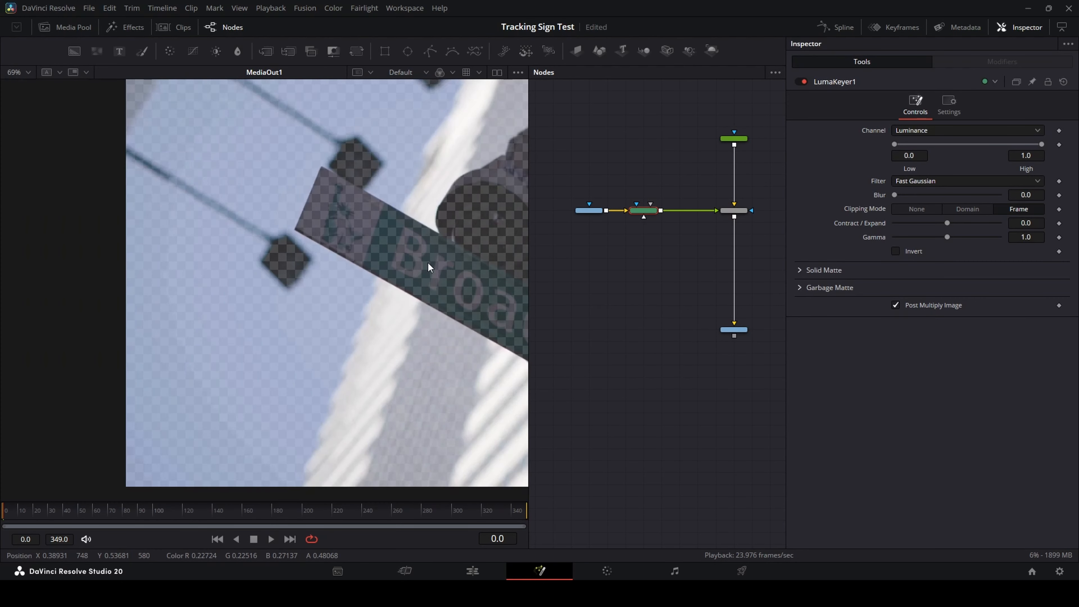
pyautogui.moveTo(654, 210); pyautogui.dragTo(666, 210)
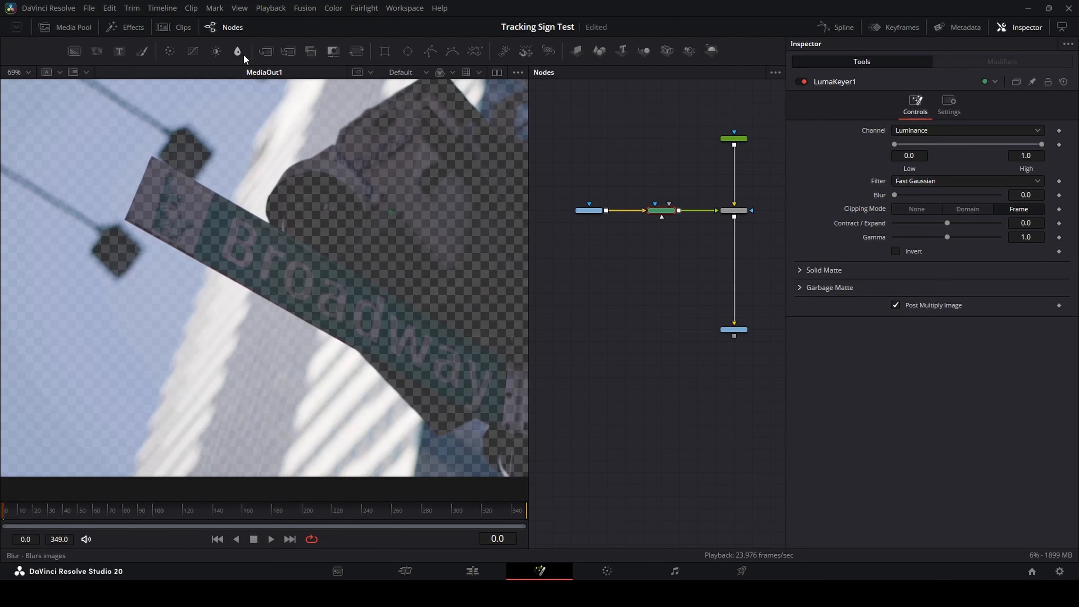
pyautogui.click(430, 51)
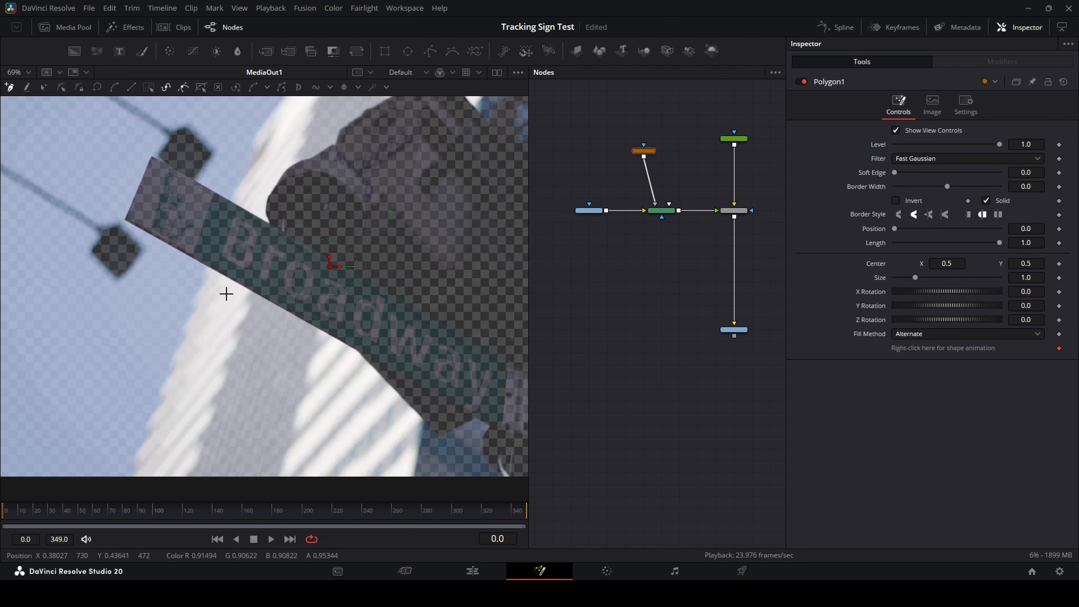
pyautogui.click(194, 257)
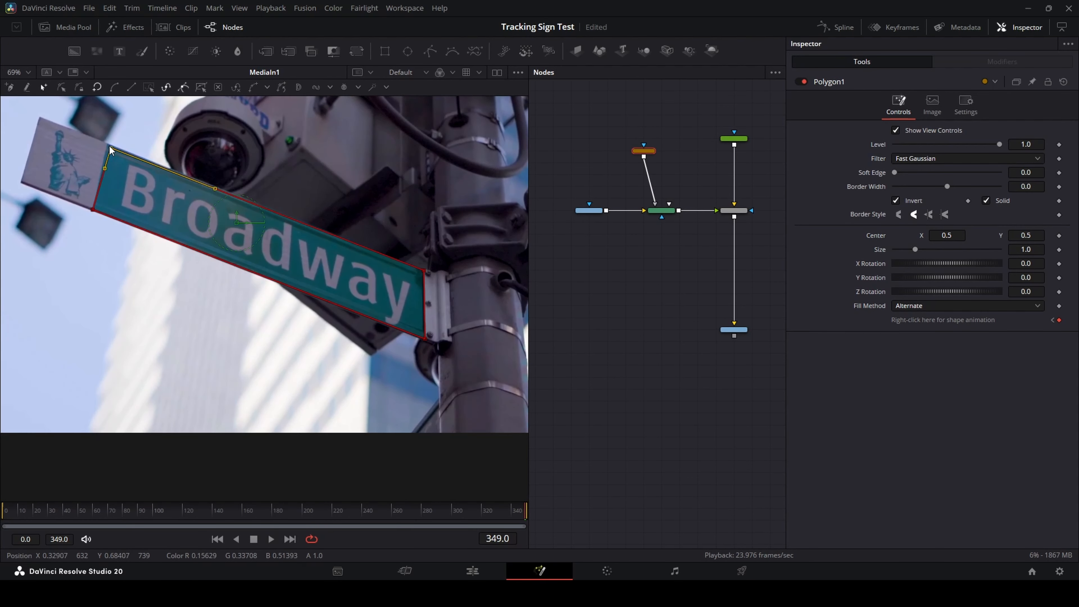
# Keyframe the polygon's corners at several frames across the clip so the outline follows the moving Broadway sign.
pyautogui.moveTo(97, 211); pyautogui.dragTo(98, 212)
pyautogui.click(392, 511)
pyautogui.click(125, 511)
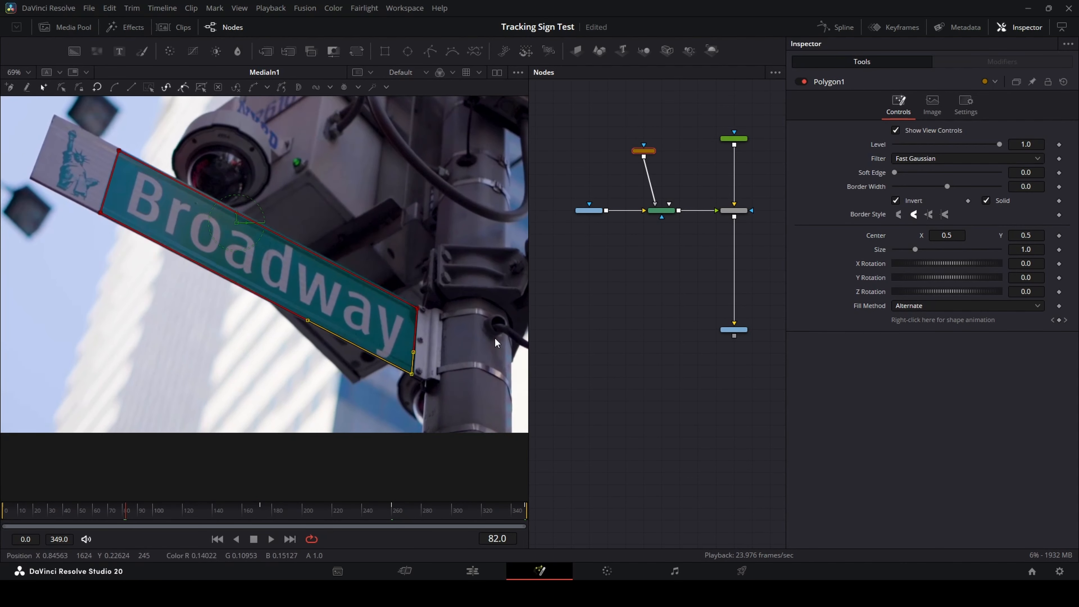
pyautogui.click(61, 512)
pyautogui.click(477, 511)
pyautogui.moveTo(412, 268); pyautogui.dragTo(415, 270)
pyautogui.click(218, 511)
pyautogui.click(335, 511)
pyautogui.moveTo(116, 150); pyautogui.dragTo(115, 152)
pyautogui.moveTo(7, 520); pyautogui.dragTo(538, 541)
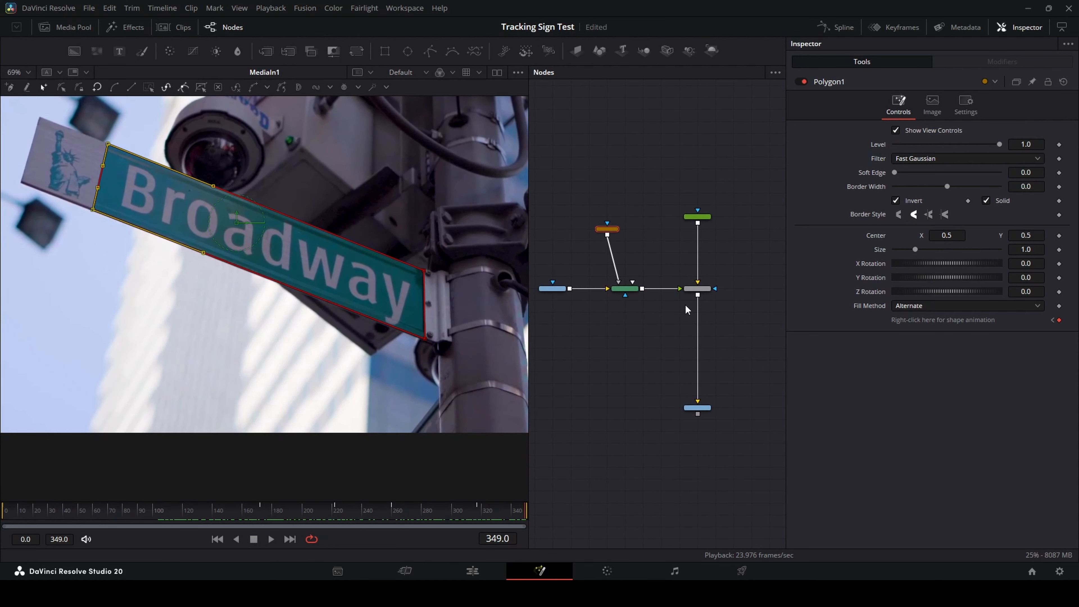
# Isolate the Broadway lettering with LumaKeyer1 by setting gamma to 3.0 and both luminance low and high to 0.368.
pyautogui.click(622, 290)
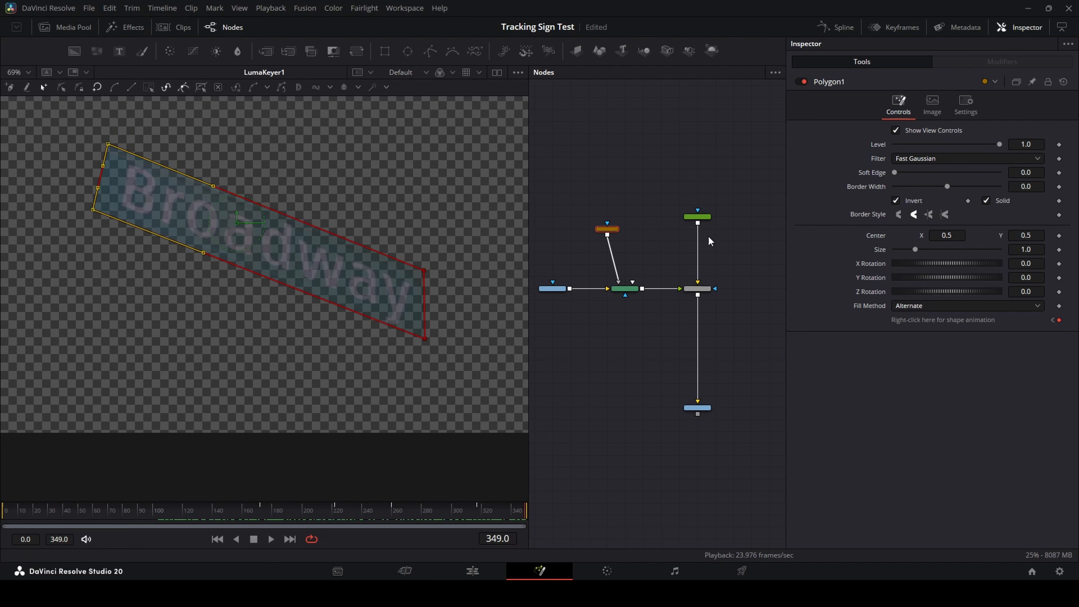
pyautogui.click(625, 289)
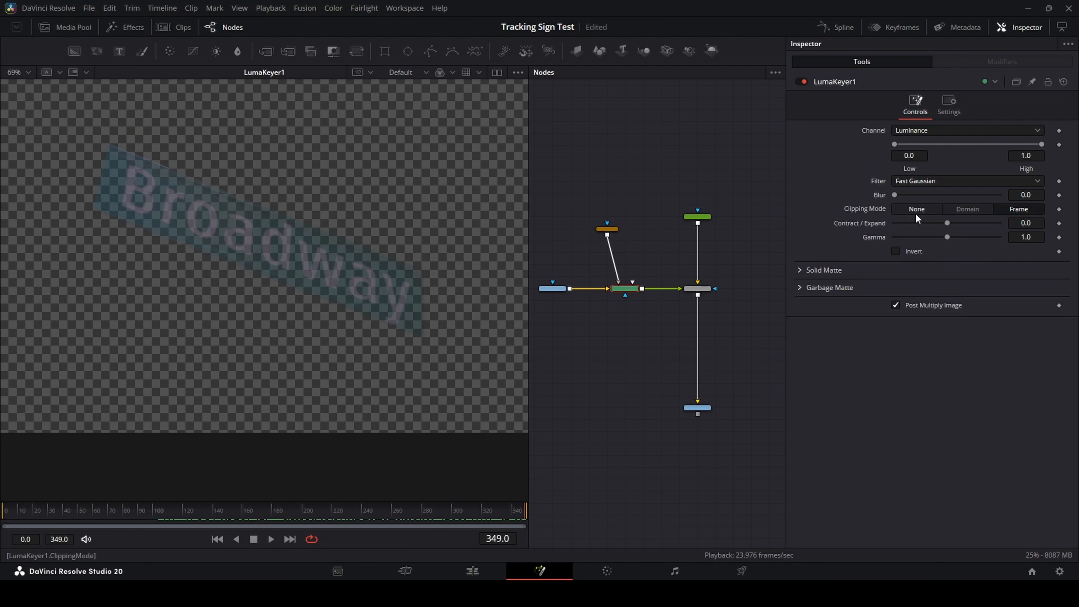
pyautogui.moveTo(947, 237); pyautogui.dragTo(991, 237)
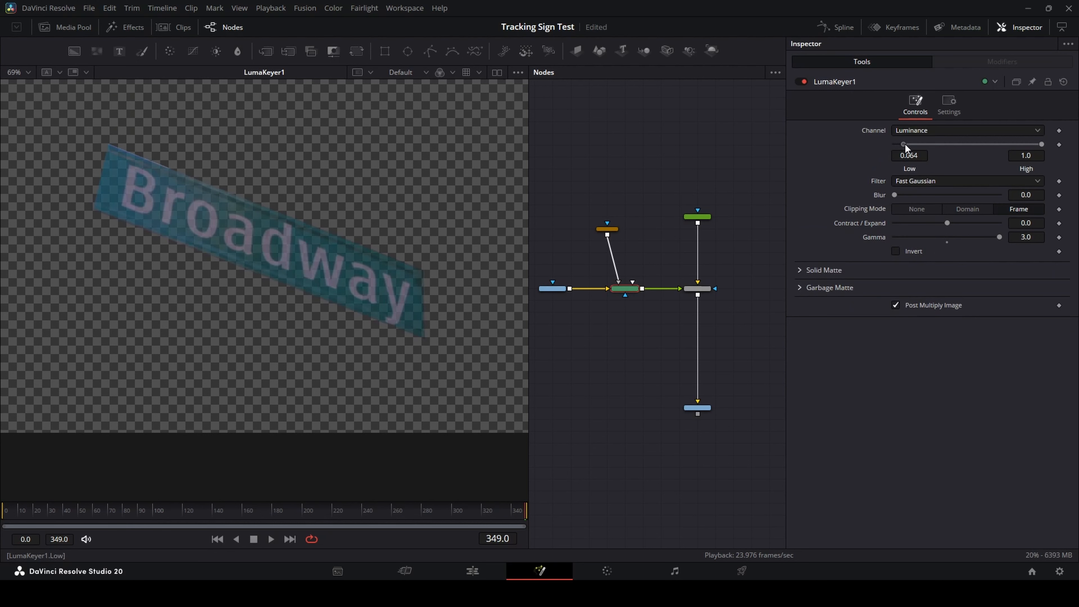
pyautogui.moveTo(930, 144); pyautogui.dragTo(932, 144)
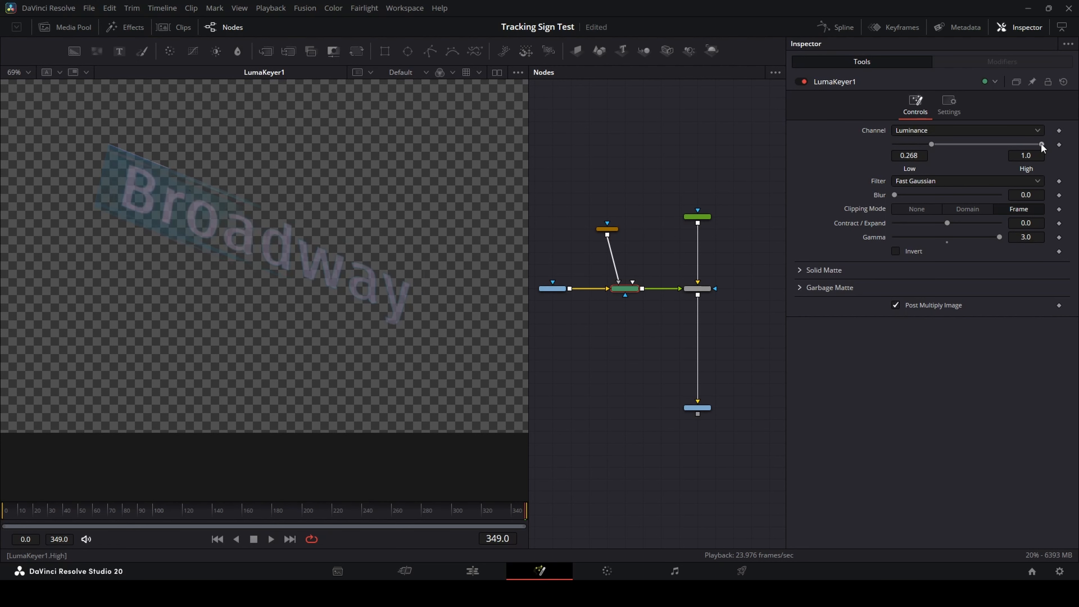
pyautogui.moveTo(1033, 144); pyautogui.dragTo(996, 144)
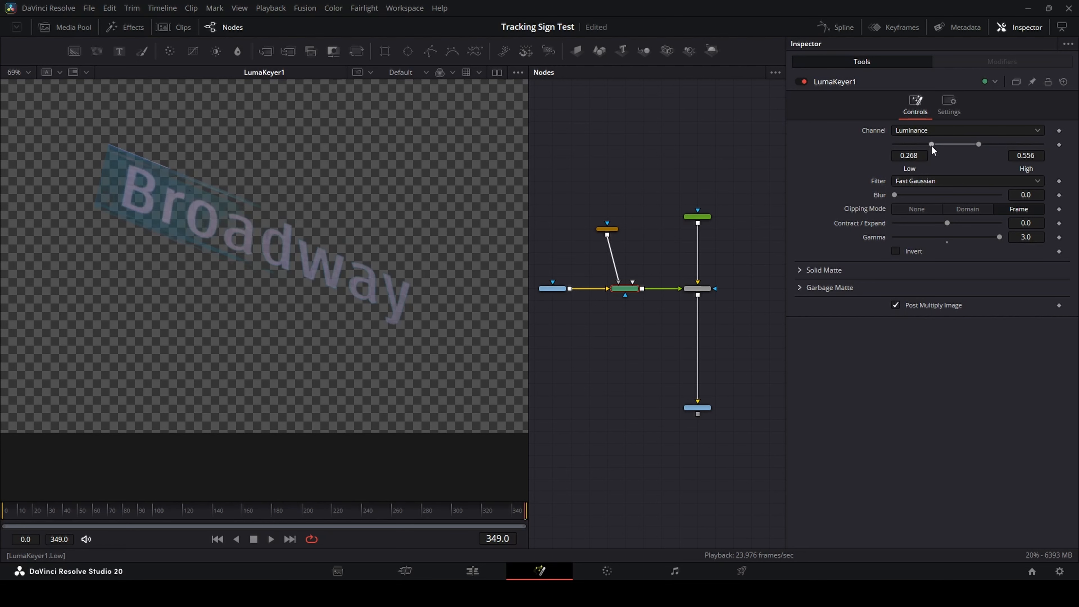
pyautogui.moveTo(931, 145)
pyautogui.mouseDown()
pyautogui.moveTo(966, 144)
pyautogui.moveTo(945, 147)
pyautogui.mouseUp()
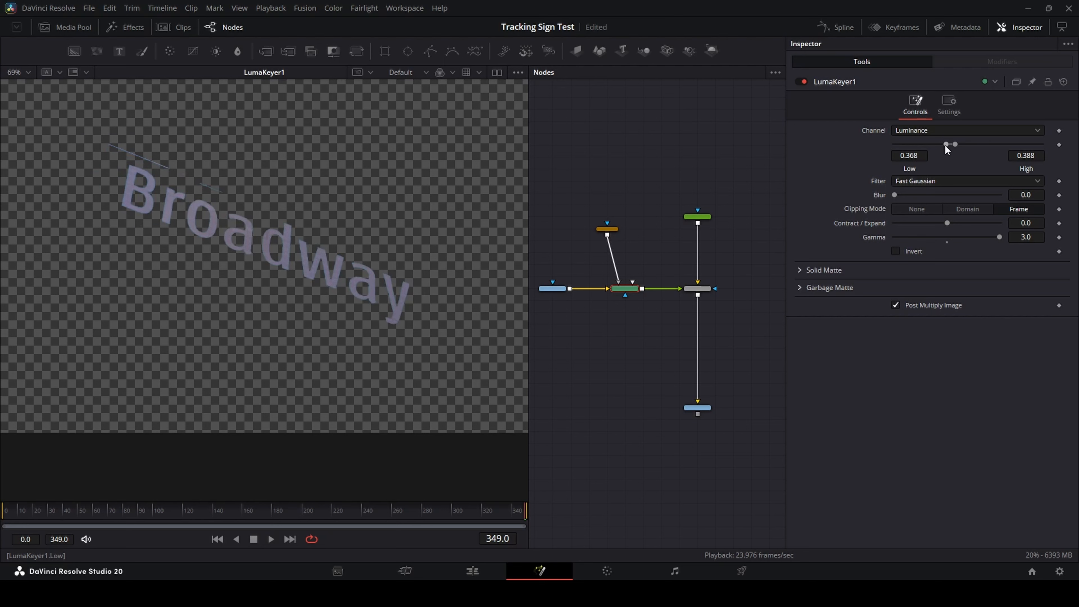
pyautogui.moveTo(956, 144); pyautogui.dragTo(952, 144)
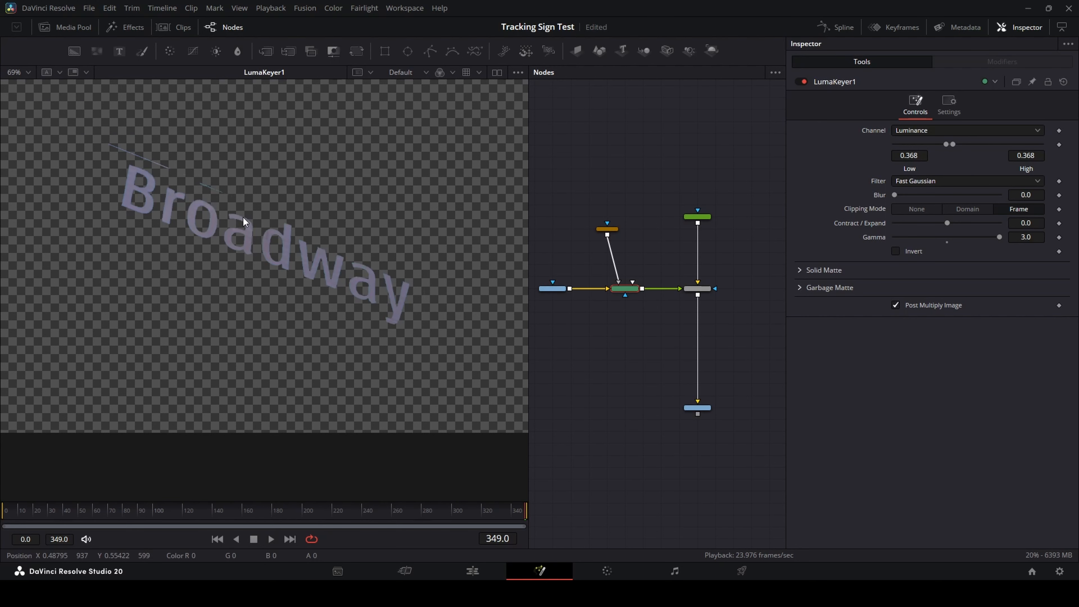
# Refine the edges of the keyed letters with a matte blur of 0.34 and a contract/expand of -0.39.
pyautogui.scroll(5, 280, 287)
pyautogui.scroll(2, 362, 274)
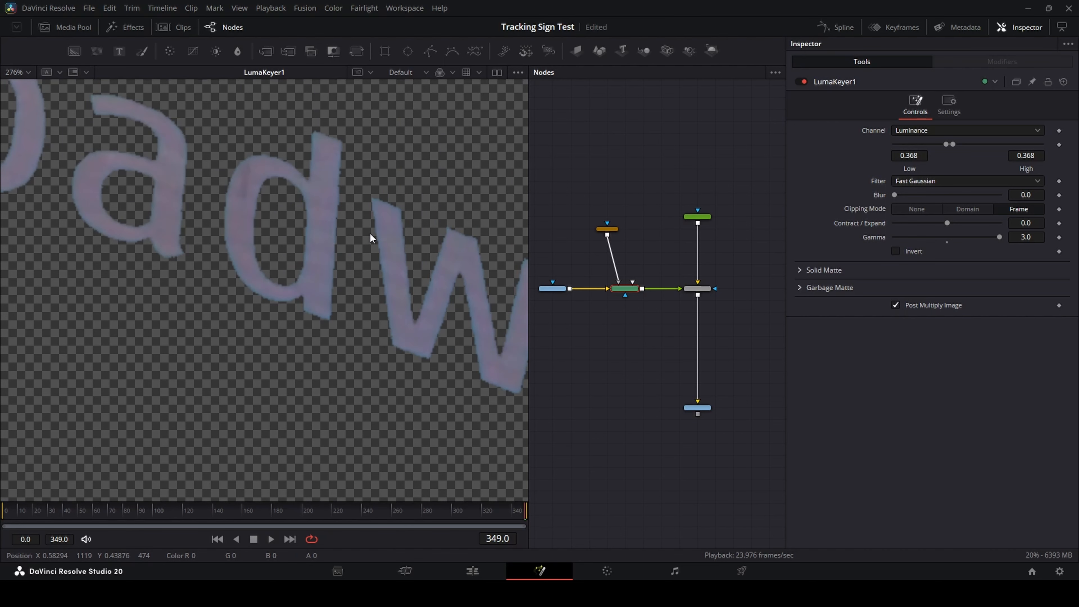
pyautogui.scroll(-5, 369, 233)
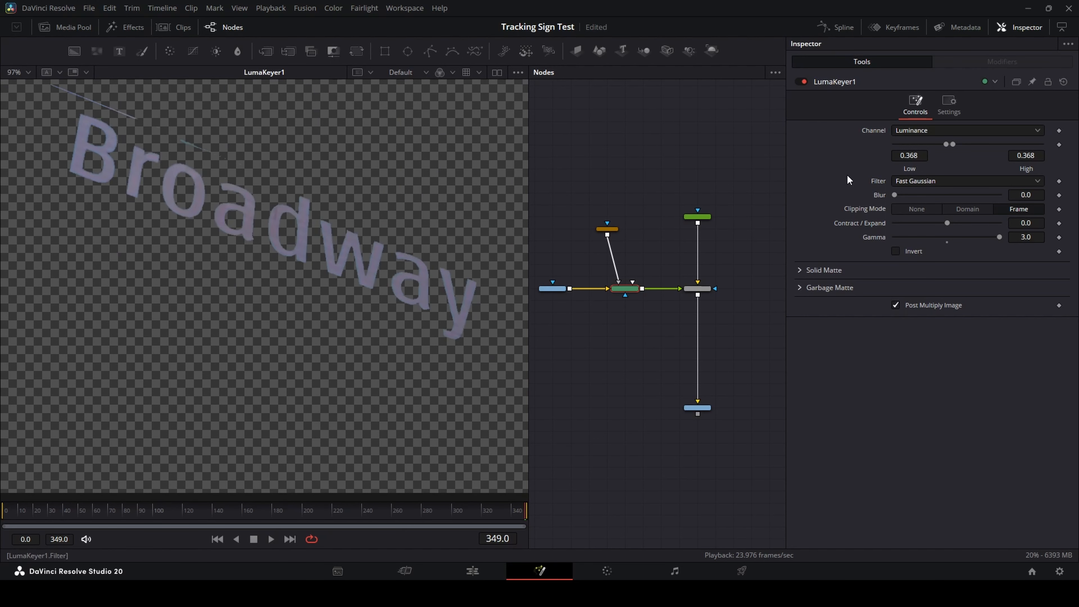
pyautogui.scroll(9, 393, 280)
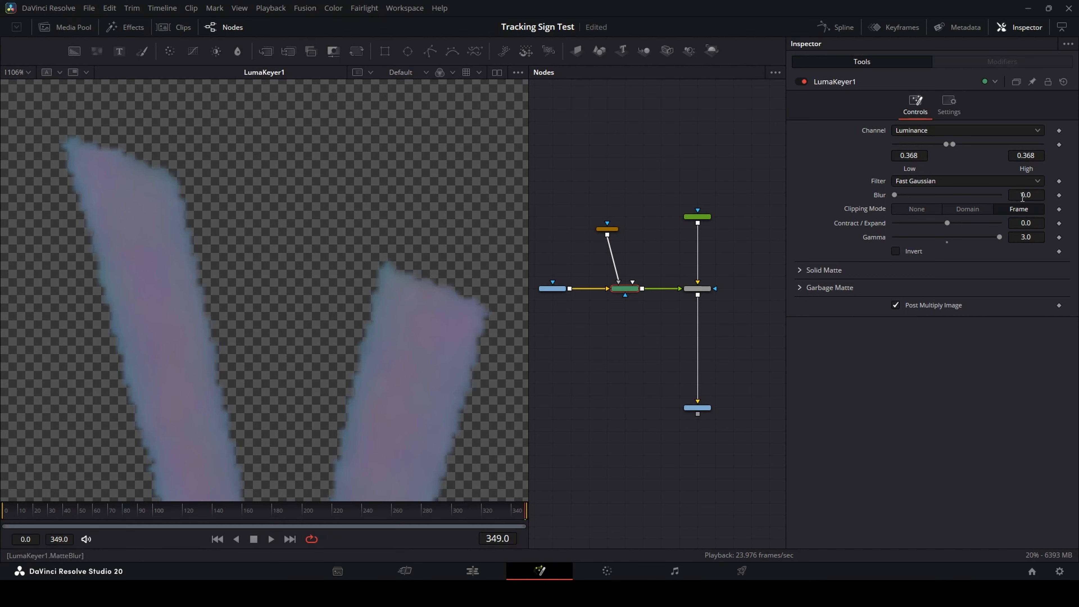
pyautogui.moveTo(1023, 196); pyautogui.dragTo(1030, 197)
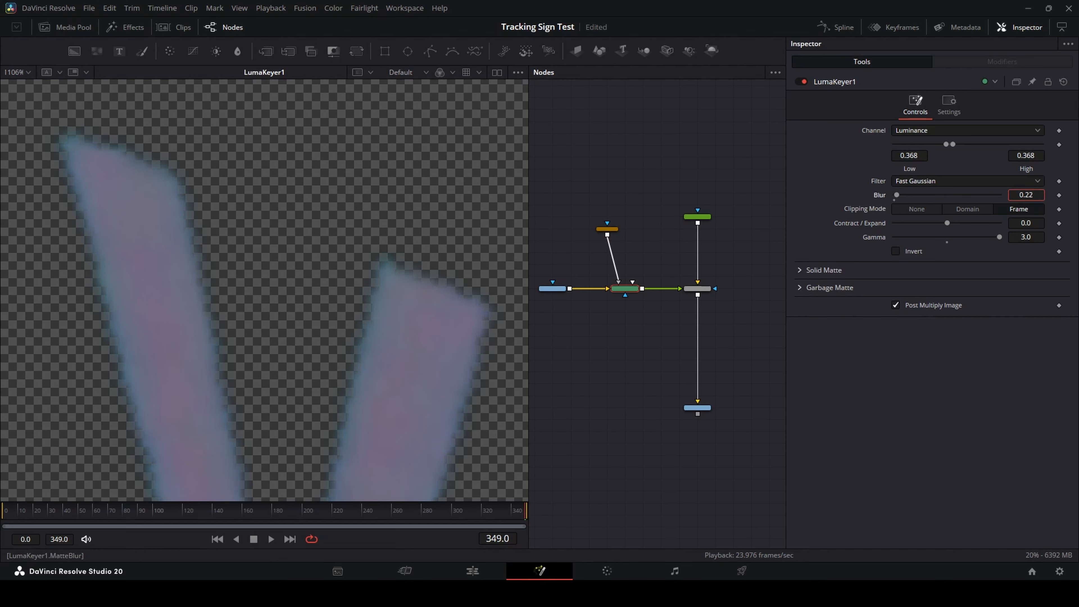
pyautogui.moveTo(943, 222)
pyautogui.mouseDown()
pyautogui.moveTo(915, 222)
pyautogui.moveTo(927, 224)
pyautogui.mouseUp()
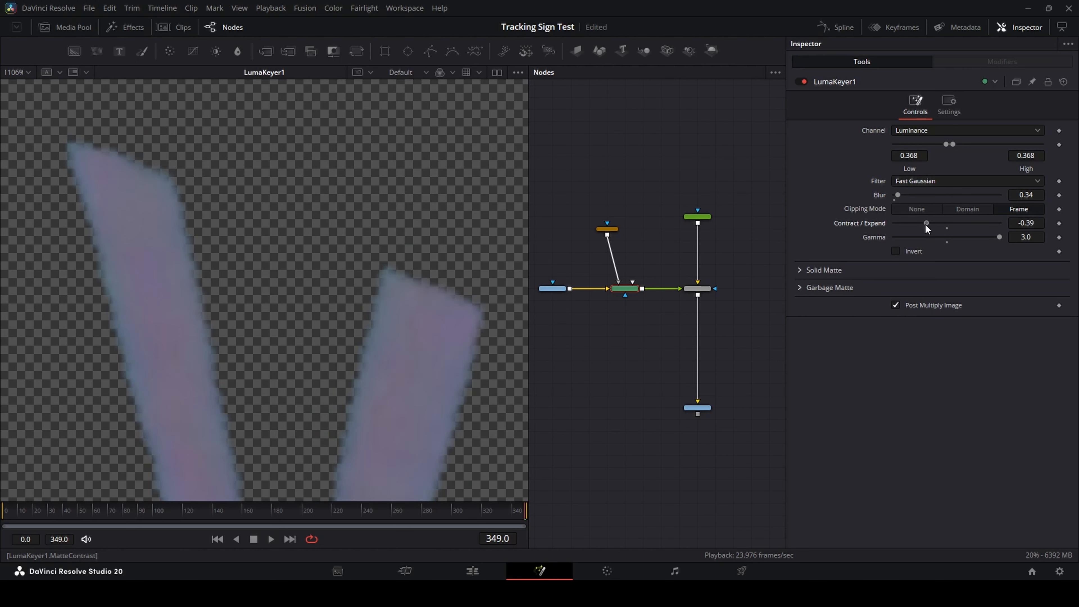
# On the Edit page, place a fresh Broadway clip on V1 directly beneath the keyed Broadway clip on V2, starting at 01:00:30:21.
pyautogui.moveTo(754, 436); pyautogui.dragTo(685, 164)
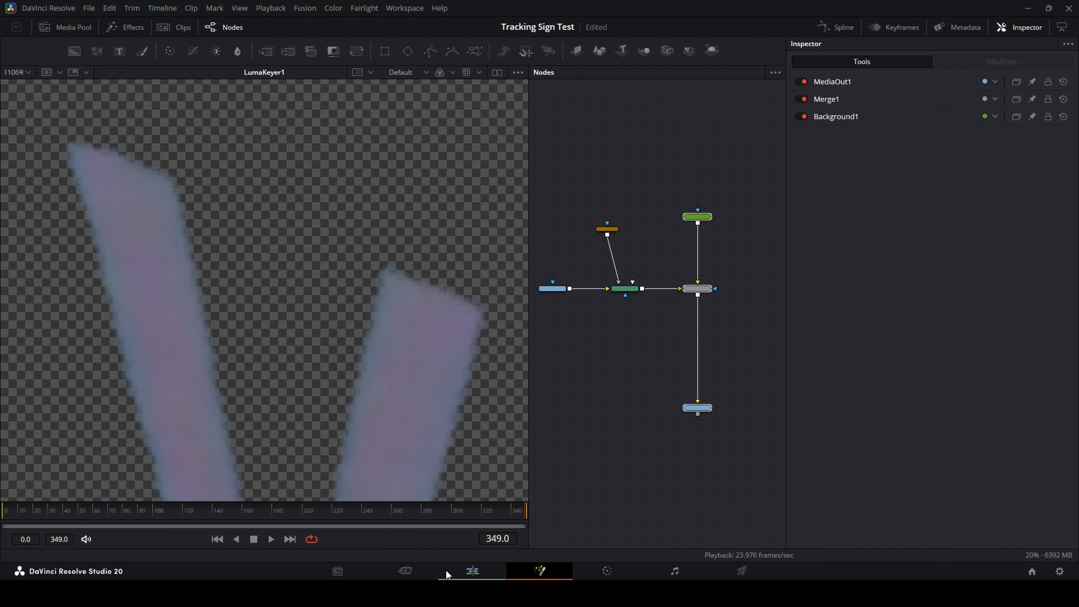
pyautogui.click(500, 572)
pyautogui.moveTo(694, 443); pyautogui.dragTo(695, 412)
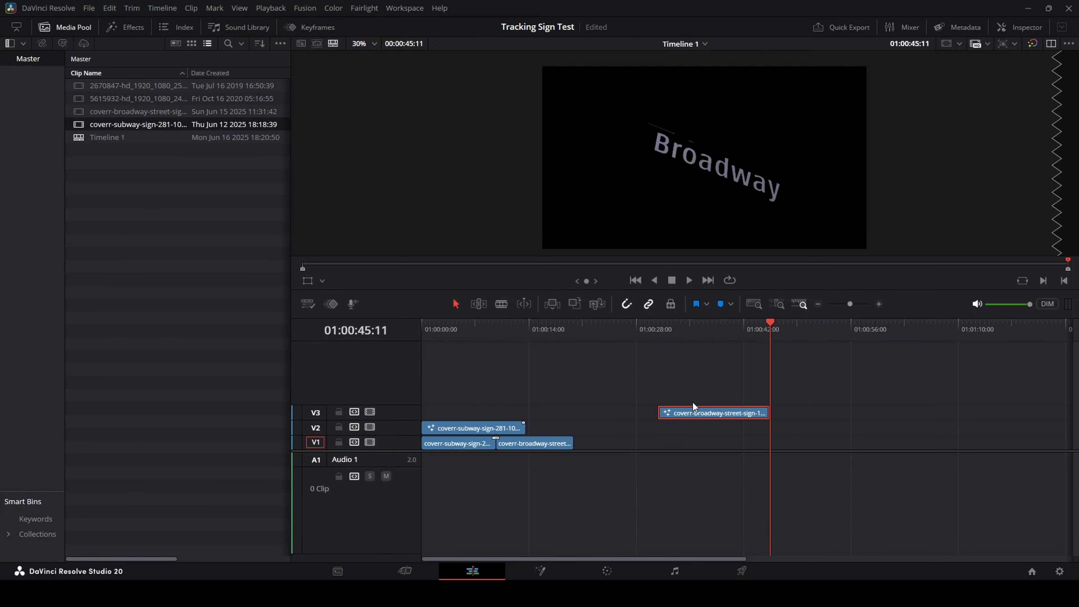
pyautogui.click(138, 114)
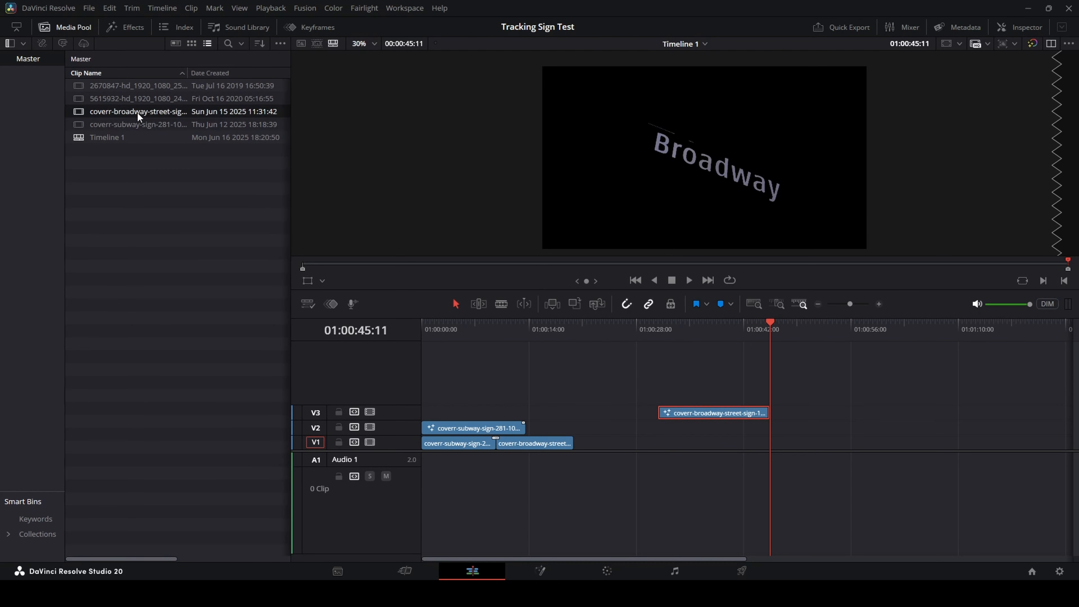
pyautogui.moveTo(140, 112); pyautogui.dragTo(669, 449)
pyautogui.moveTo(685, 412); pyautogui.dragTo(685, 427)
pyautogui.click(659, 326)
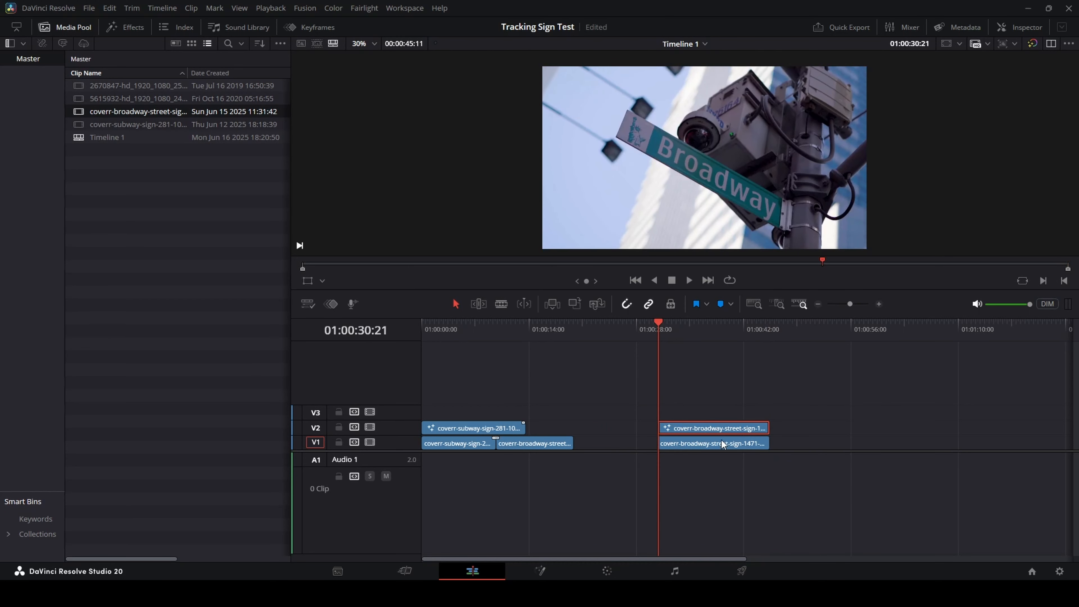
# Enlarge the timeline viewer with the media pool hidden, and play the stacked Broadway clips from their start.
pyautogui.click(127, 28)
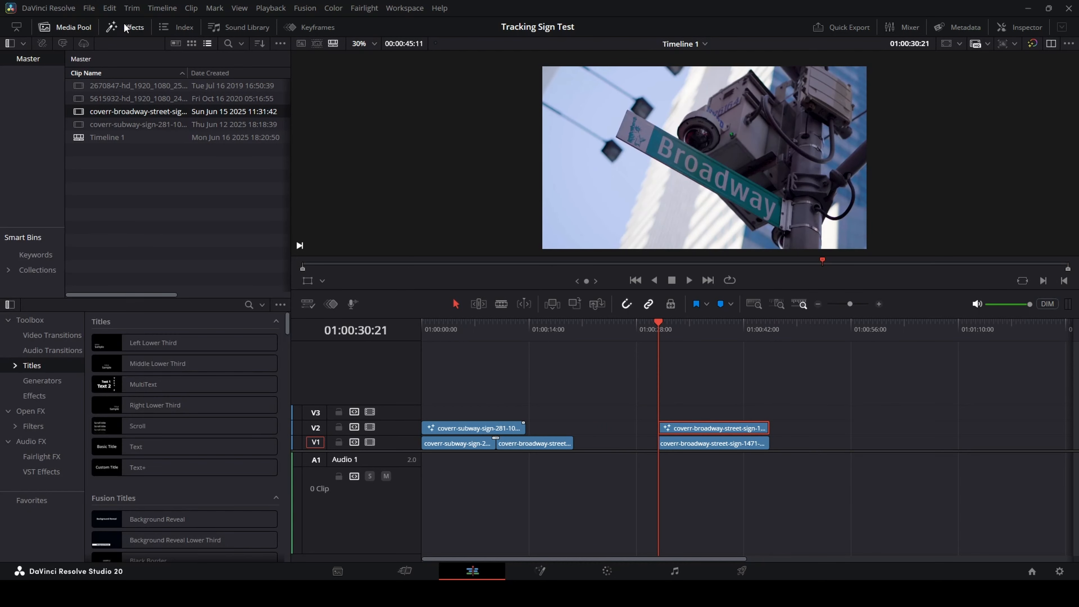
pyautogui.click(129, 31)
pyautogui.click(74, 28)
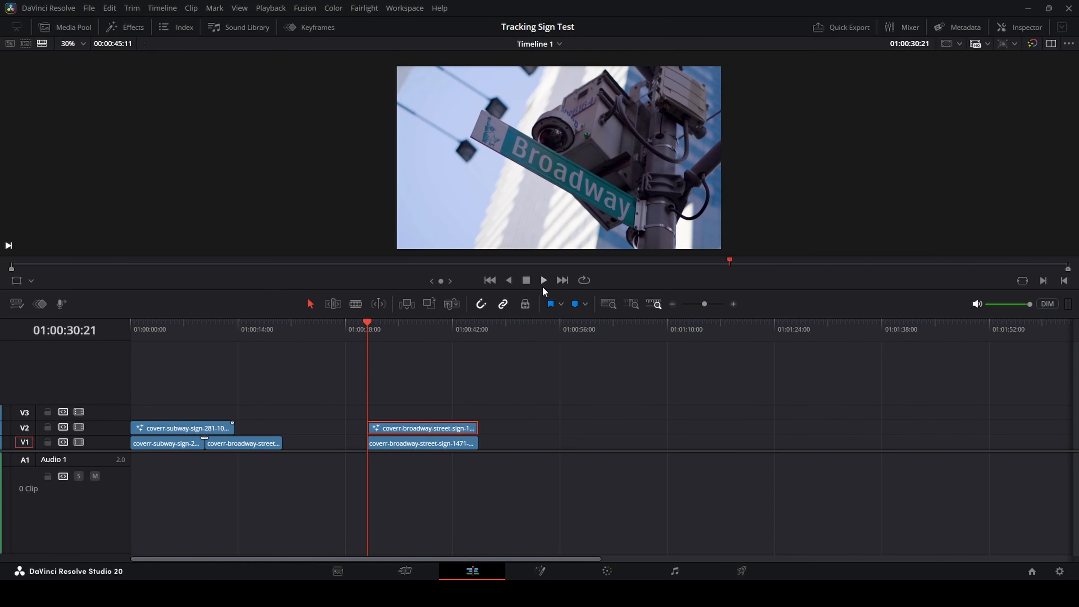
pyautogui.moveTo(543, 292); pyautogui.dragTo(534, 446)
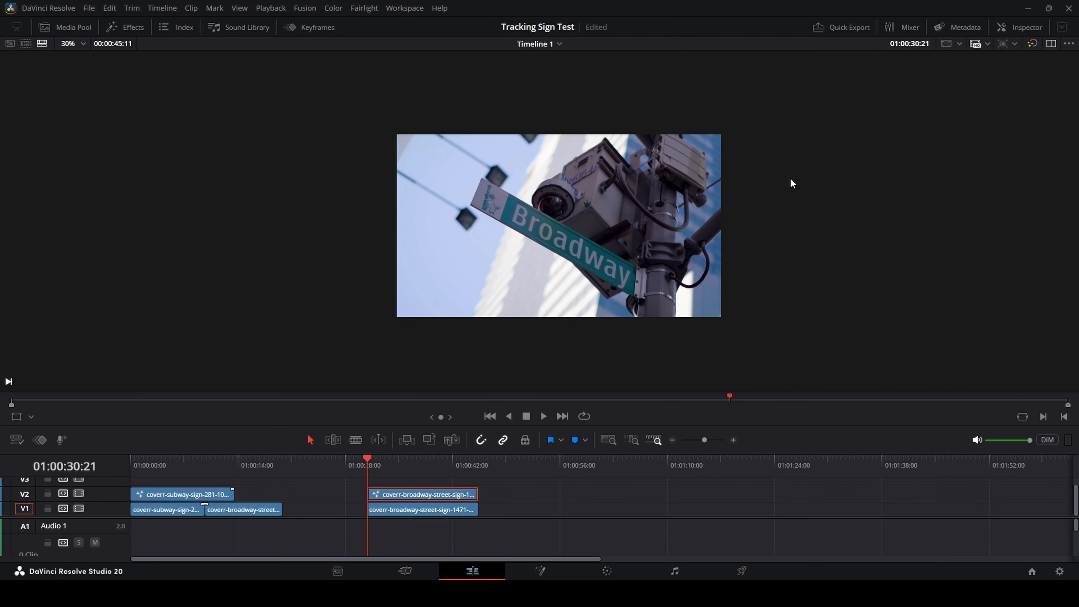
pyautogui.scroll(3, 651, 230)
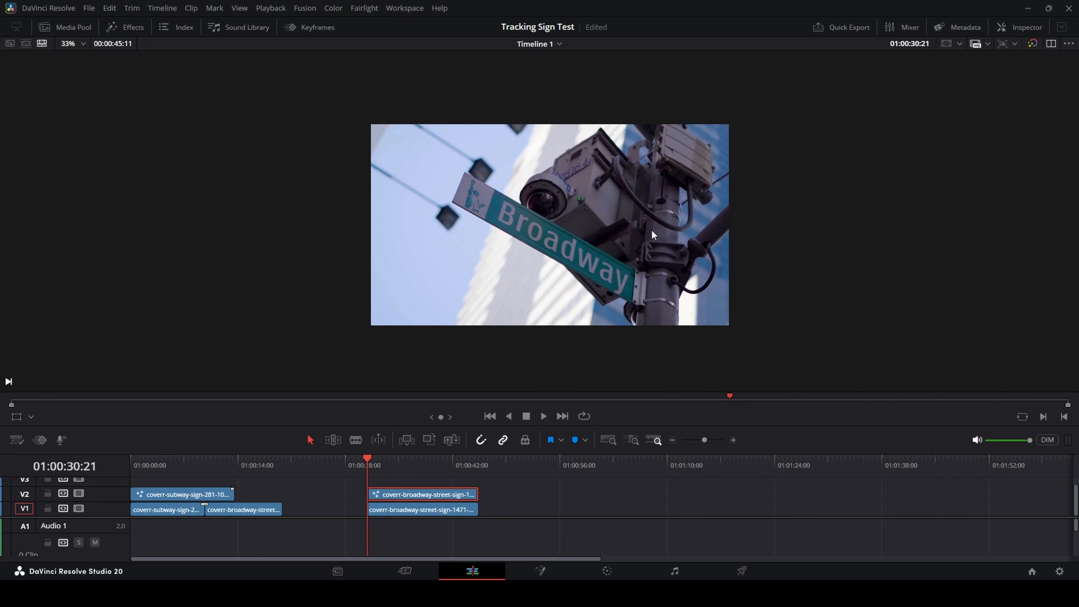
pyautogui.scroll(-1, 584, 244)
pyautogui.moveTo(571, 233); pyautogui.dragTo(651, 242)
pyautogui.scroll(-1, 650, 242)
pyautogui.press('space')
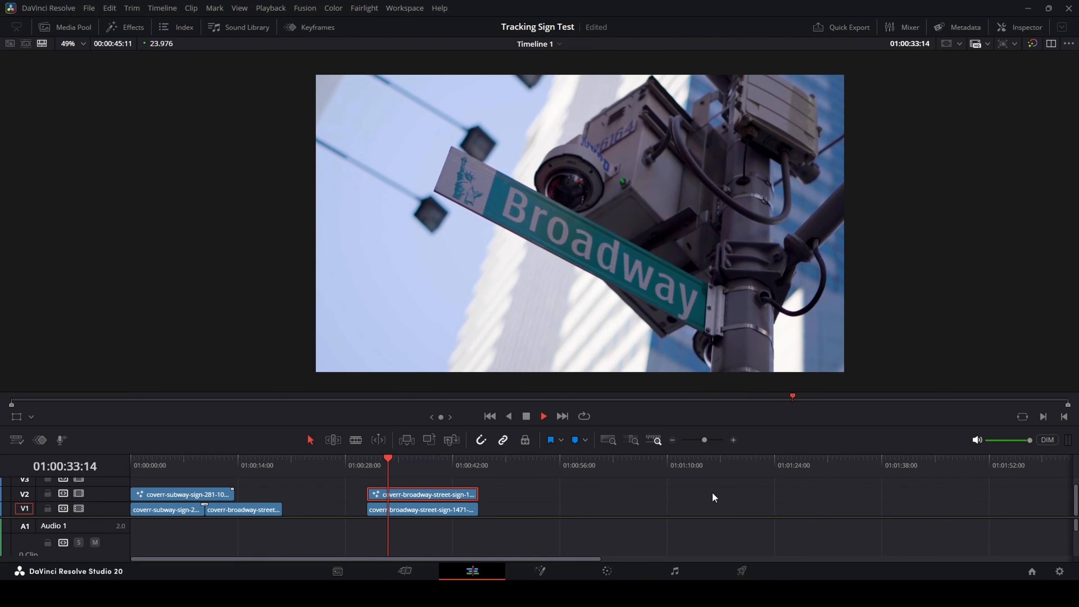
pyautogui.press('space')
# Shorten the V1 Broadway clip to about 8 seconds and place a copy of the V1 subway clip directly after it.
pyautogui.moveTo(476, 509); pyautogui.dragTo(429, 510)
pyautogui.moveTo(183, 512); pyautogui.dragTo(529, 504)
pyautogui.hotkey('ctrl', 'z')
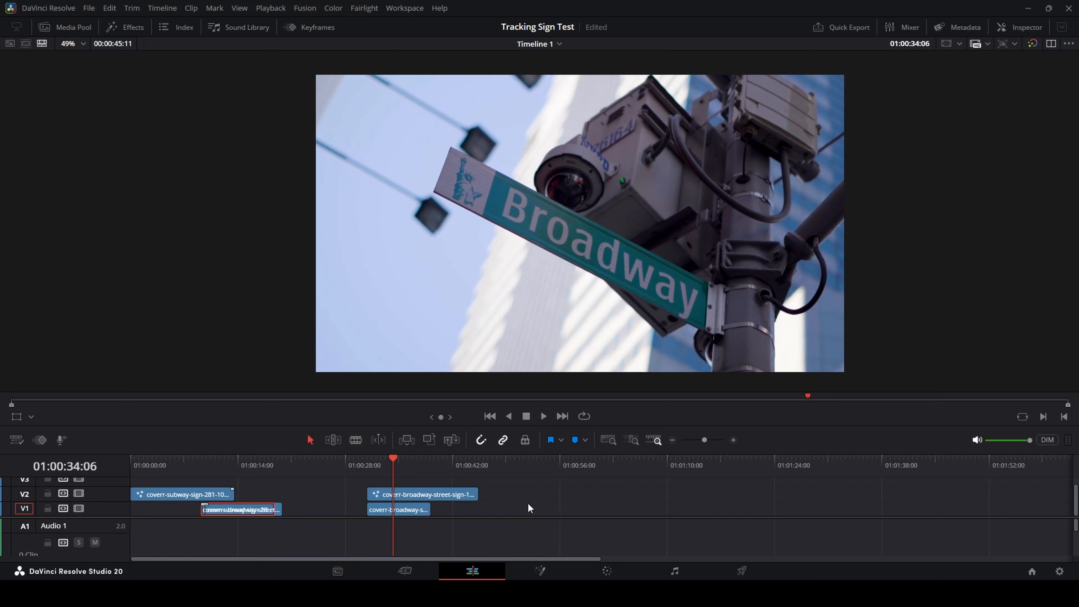
pyautogui.moveTo(153, 516); pyautogui.dragTo(456, 512)
# Add a 24-frame Cross Dissolve between the V1 Broadway and subway clips, trimming them for handles, and play back the transition.
pyautogui.rightClick(432, 510)
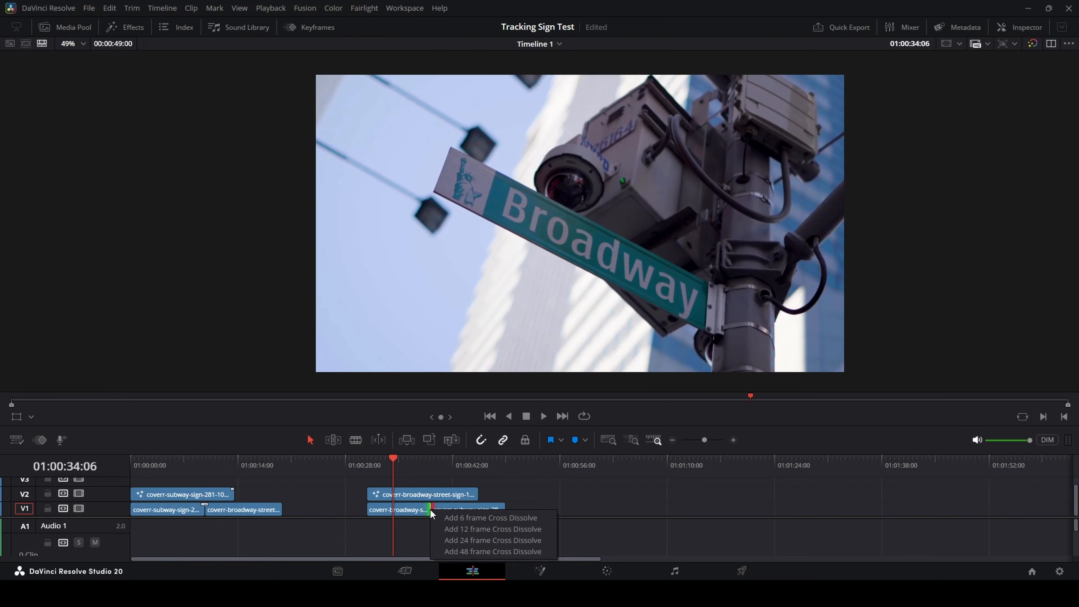
pyautogui.click(457, 542)
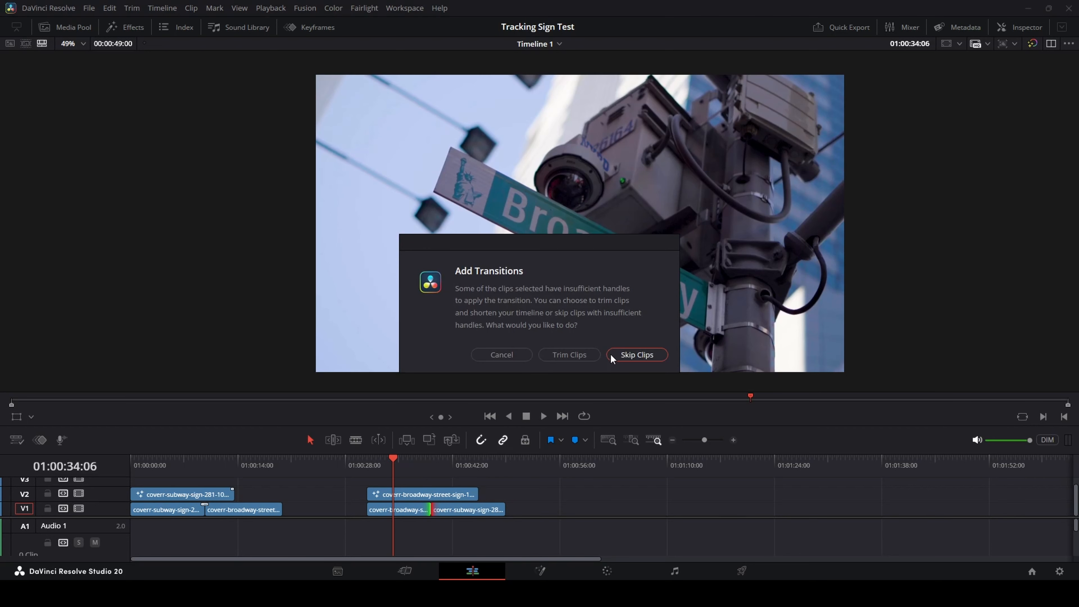
pyautogui.click(635, 355)
pyautogui.press('space')
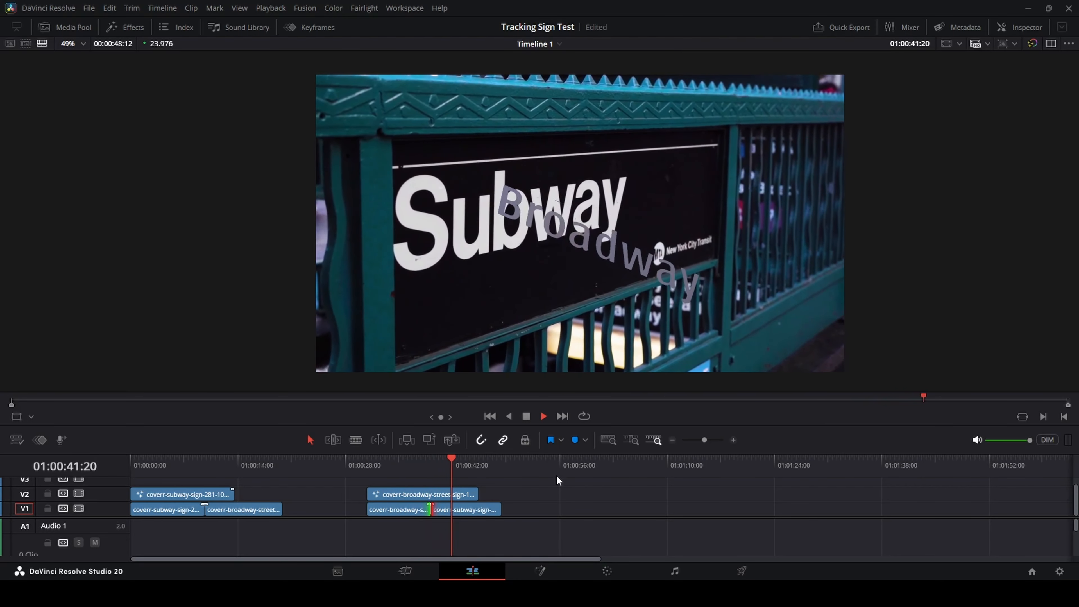
pyautogui.moveTo(454, 458)
pyautogui.mouseDown()
pyautogui.moveTo(473, 457)
pyautogui.moveTo(431, 453)
pyautogui.moveTo(445, 452)
pyautogui.mouseUp()
# Open the keyed Broadway clip on V2 in the Fusion page at frame 242 and examine the matte around the letter B.
pyautogui.click(456, 496)
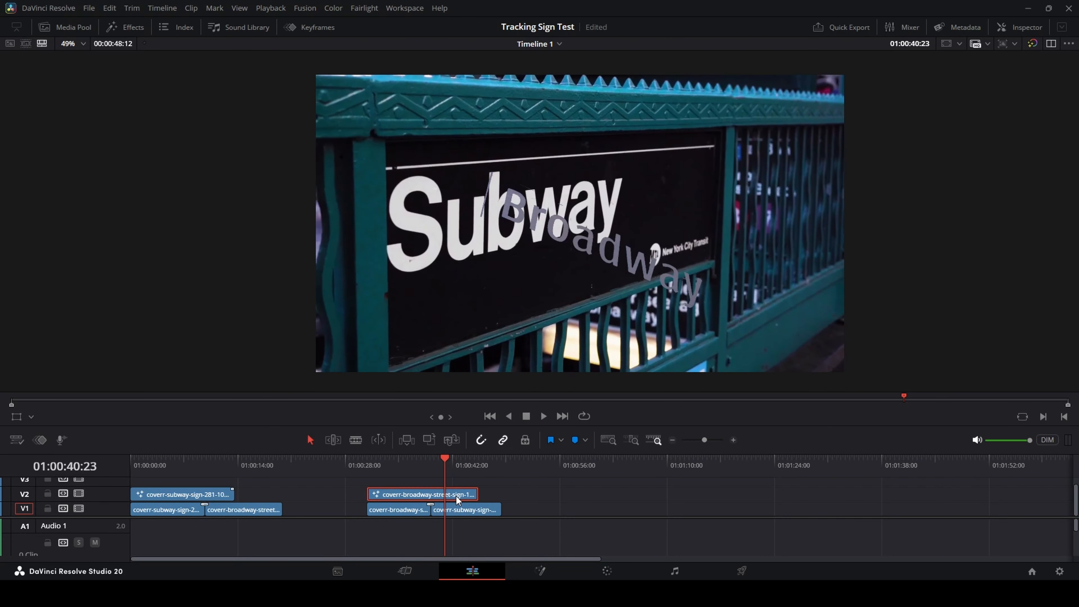
pyautogui.rightClick(456, 496)
pyautogui.click(512, 329)
pyautogui.scroll(-8, 315, 374)
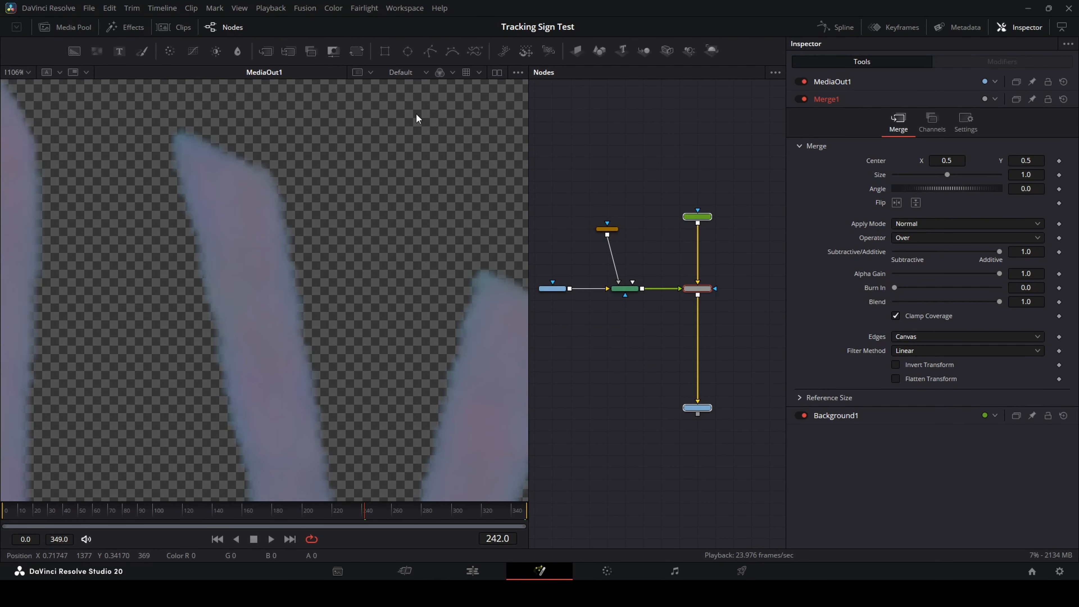
pyautogui.moveTo(243, 289); pyautogui.dragTo(365, 358)
pyautogui.moveTo(193, 260); pyautogui.dragTo(478, 379)
pyautogui.moveTo(236, 222); pyautogui.dragTo(238, 282)
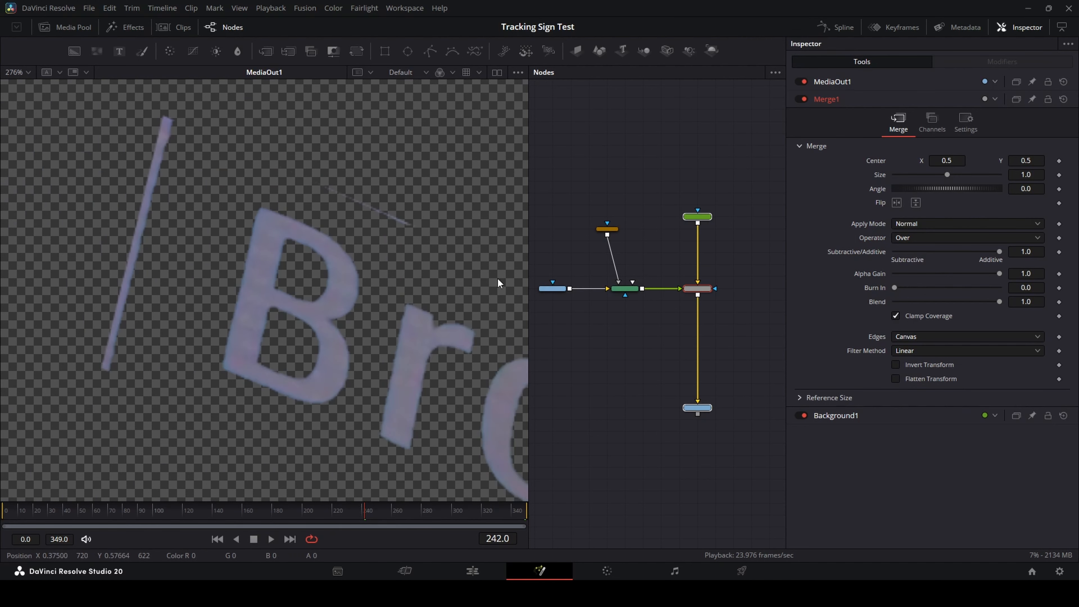
# Move the polygon mask's end points closer to the letter B at frame 242 to cut off the stray sign-edge line.
pyautogui.click(610, 230)
pyautogui.moveTo(164, 119); pyautogui.dragTo(178, 123)
pyautogui.moveTo(100, 368); pyautogui.dragTo(110, 375)
pyautogui.moveTo(337, 343); pyautogui.dragTo(167, 232)
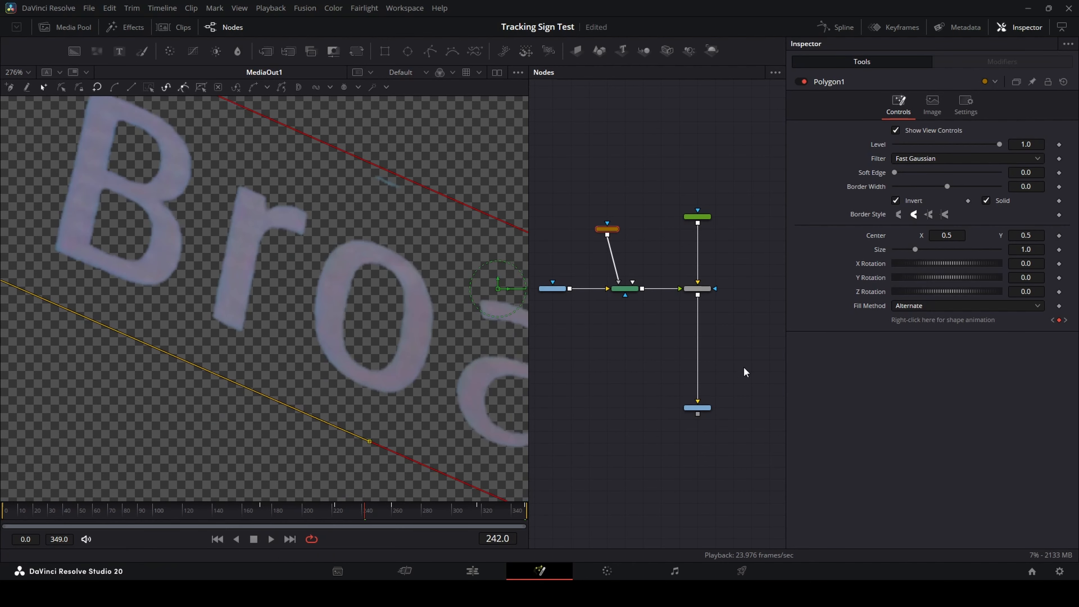
# Return to the edit timeline, play back the Broadway-to-subway overlay, and scrub back to 01:00:34:19.
pyautogui.click(472, 571)
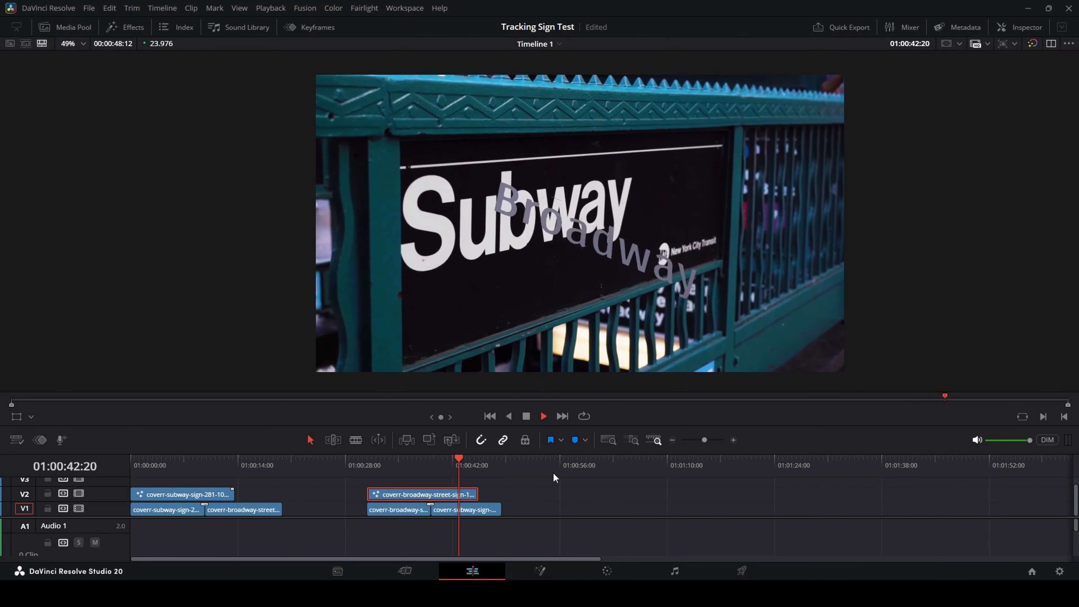
pyautogui.press('space')
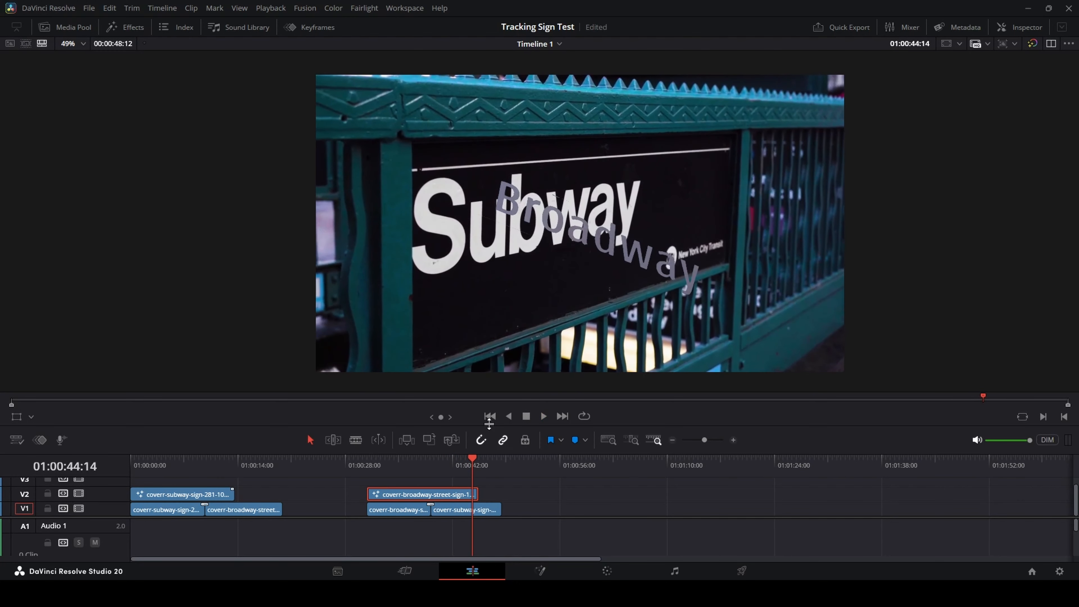
pyautogui.moveTo(475, 468); pyautogui.dragTo(397, 467)
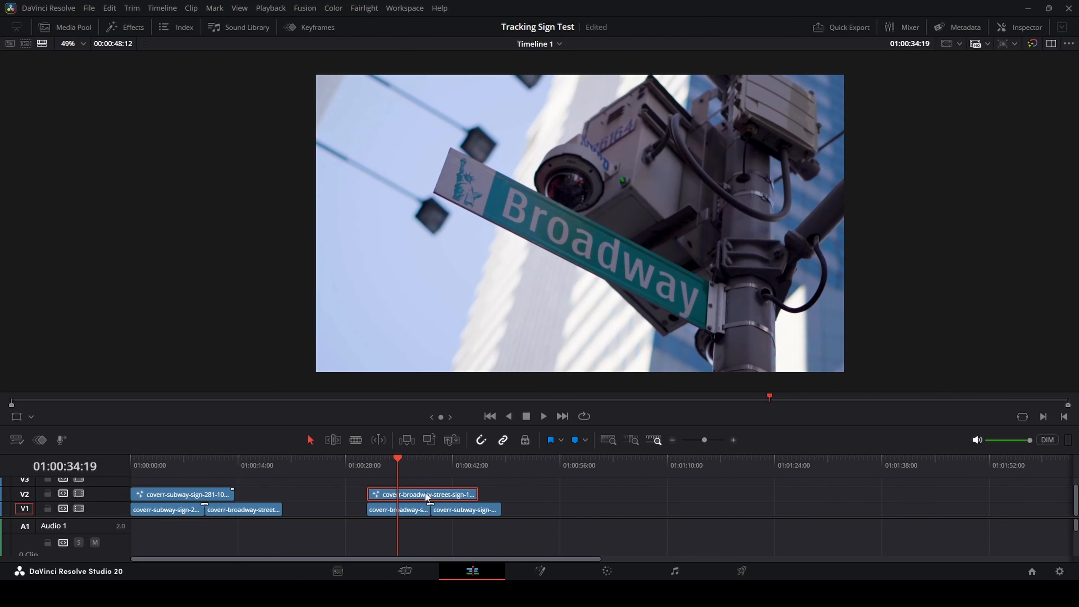
# Open the V2 Broadway clip in Fusion, space out the nodes, and insert a Brightness Contrast node between the luma keyer and the merge.
pyautogui.rightClick(437, 494)
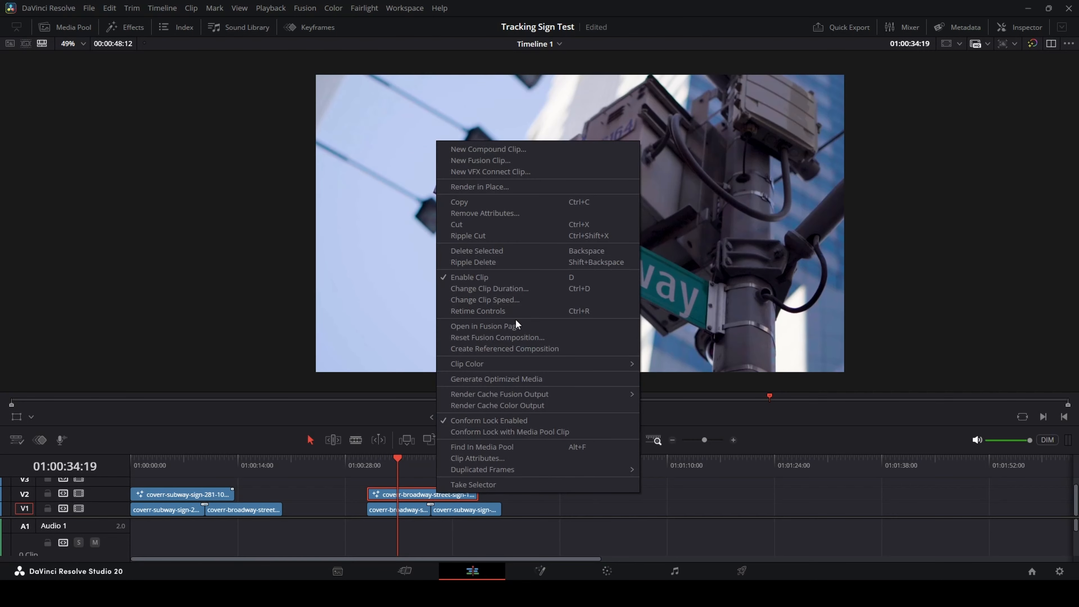
pyautogui.click(522, 324)
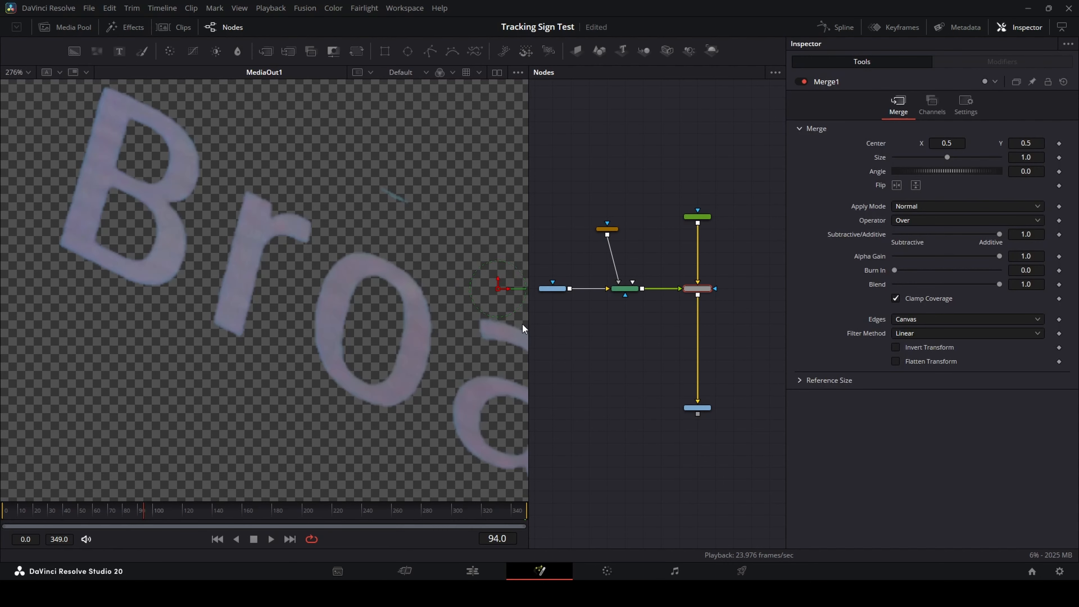
pyautogui.scroll(-6, 425, 328)
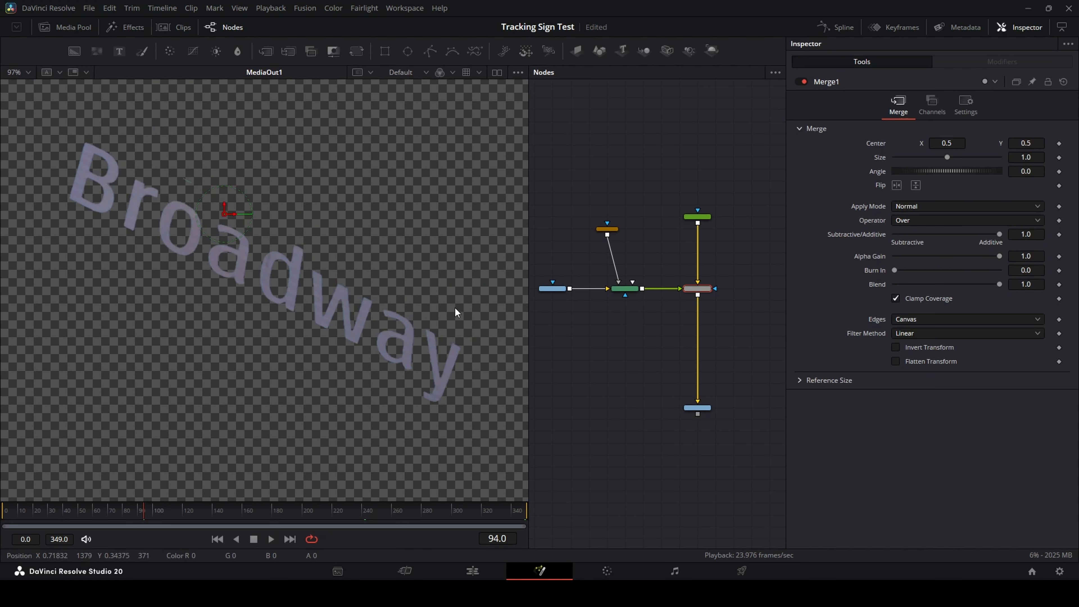
pyautogui.moveTo(462, 373); pyautogui.dragTo(417, 359)
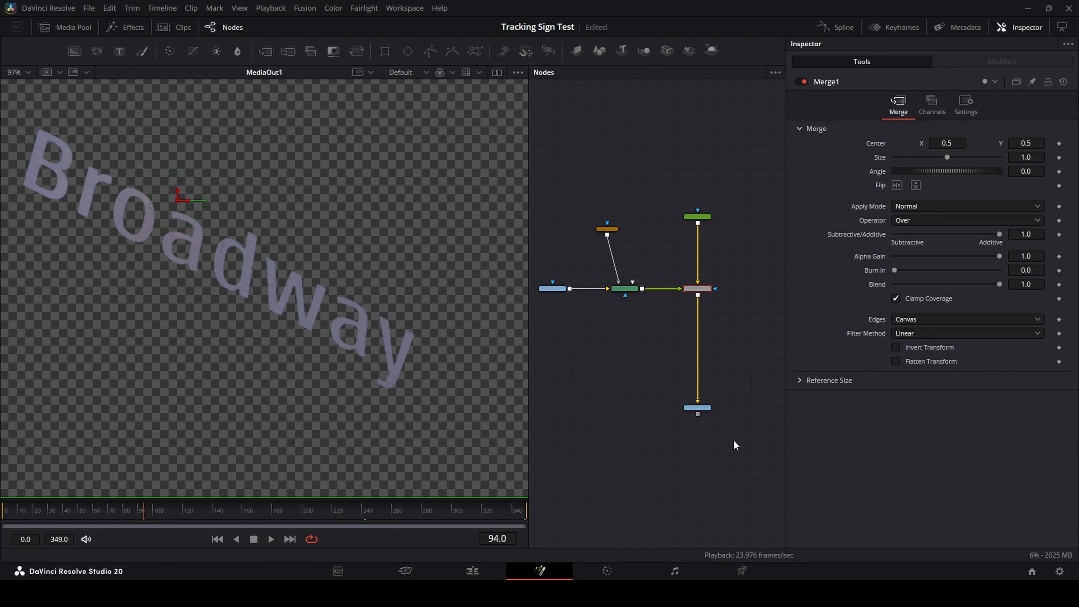
pyautogui.moveTo(737, 442); pyautogui.dragTo(670, 161)
pyautogui.moveTo(699, 291); pyautogui.dragTo(754, 290)
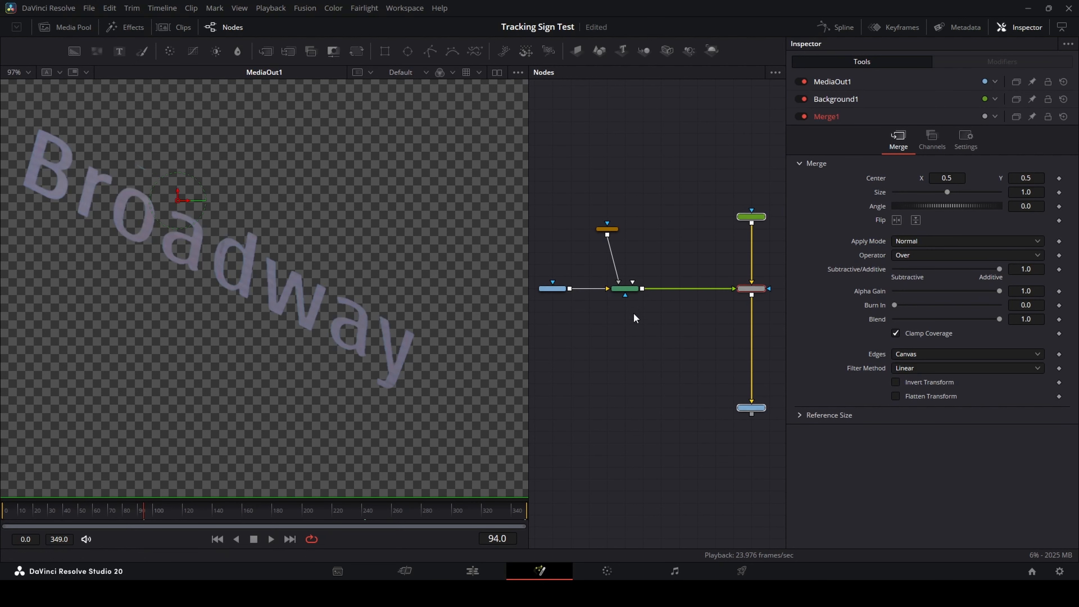
pyautogui.click(630, 289)
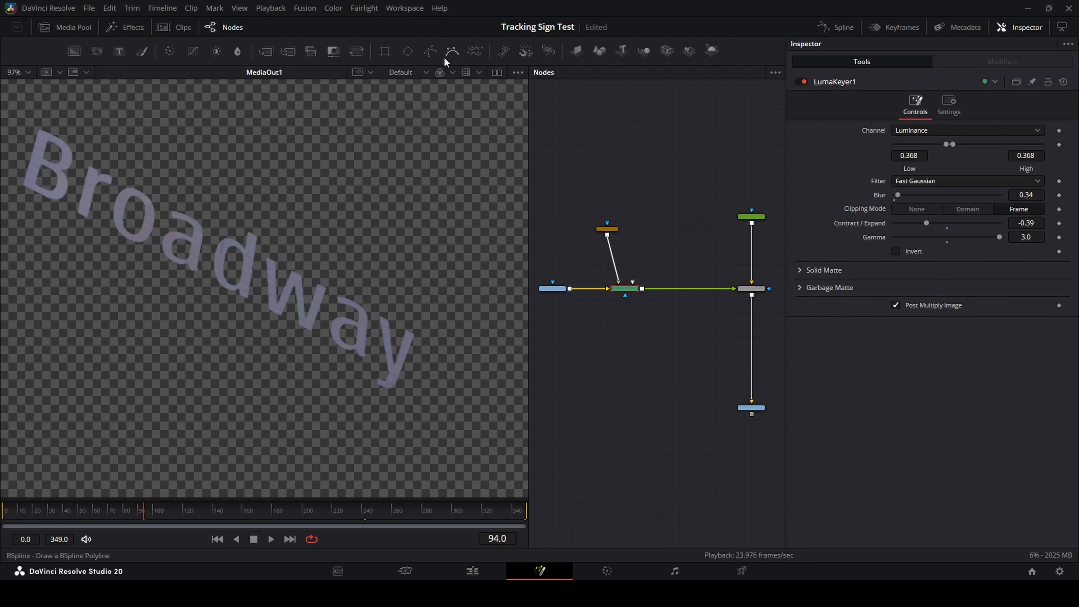
pyautogui.click(216, 51)
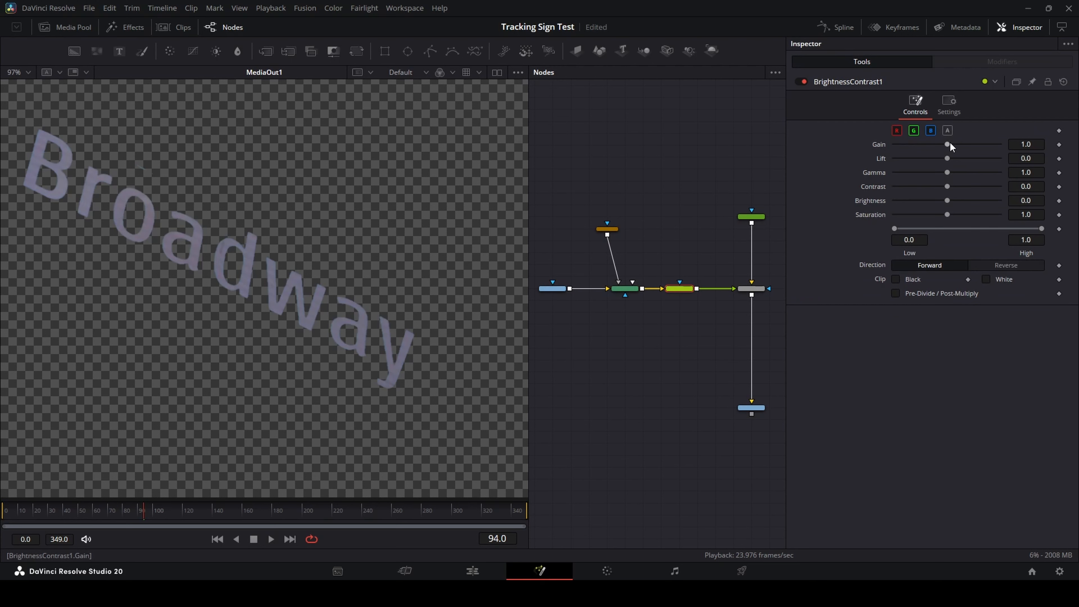
# Try a gain of 1.9 on the Brightness Contrast node, reset it, and try a contrast of -0.36.
pyautogui.moveTo(950, 145)
pyautogui.mouseDown()
pyautogui.moveTo(994, 145)
pyautogui.moveTo(963, 145)
pyautogui.mouseUp()
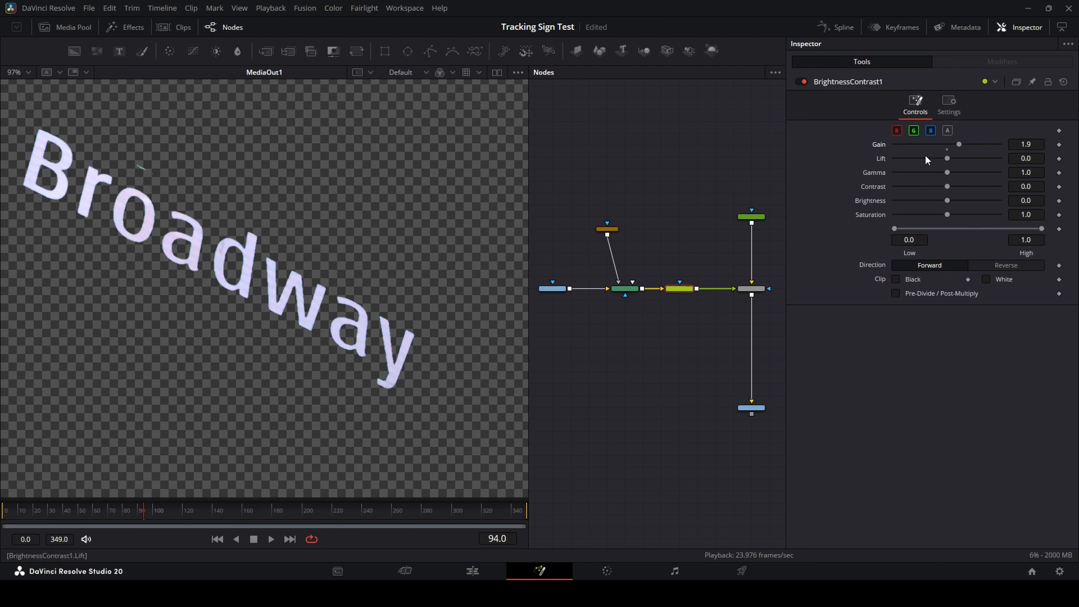
pyautogui.doubleClick(881, 145)
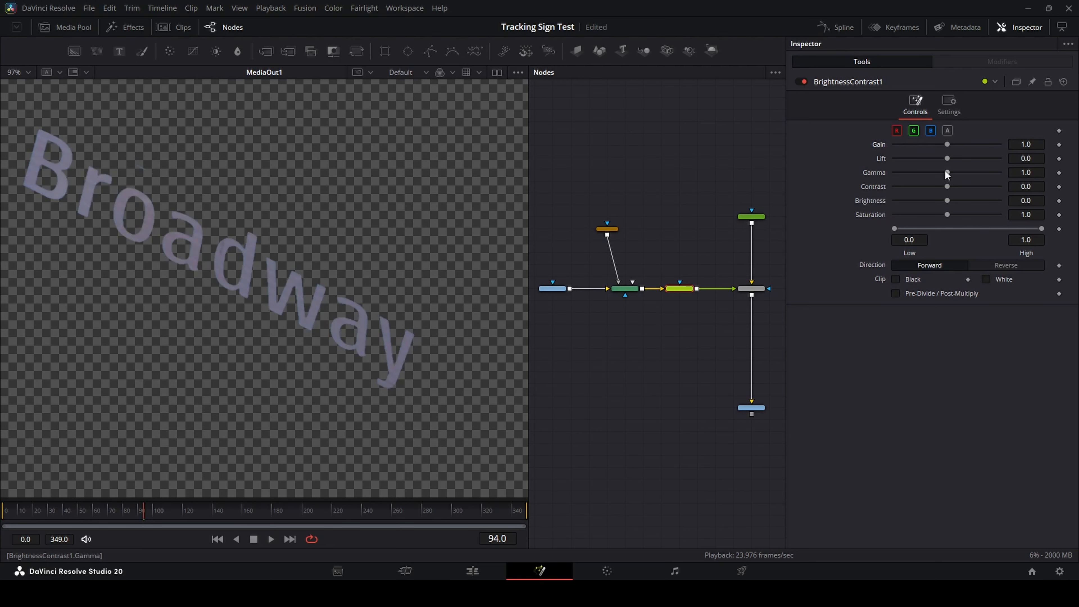
pyautogui.moveTo(947, 187)
pyautogui.mouseDown()
pyautogui.moveTo(981, 187)
pyautogui.moveTo(881, 175)
pyautogui.moveTo(986, 178)
pyautogui.moveTo(927, 186)
pyautogui.mouseUp()
pyautogui.doubleClick(872, 184)
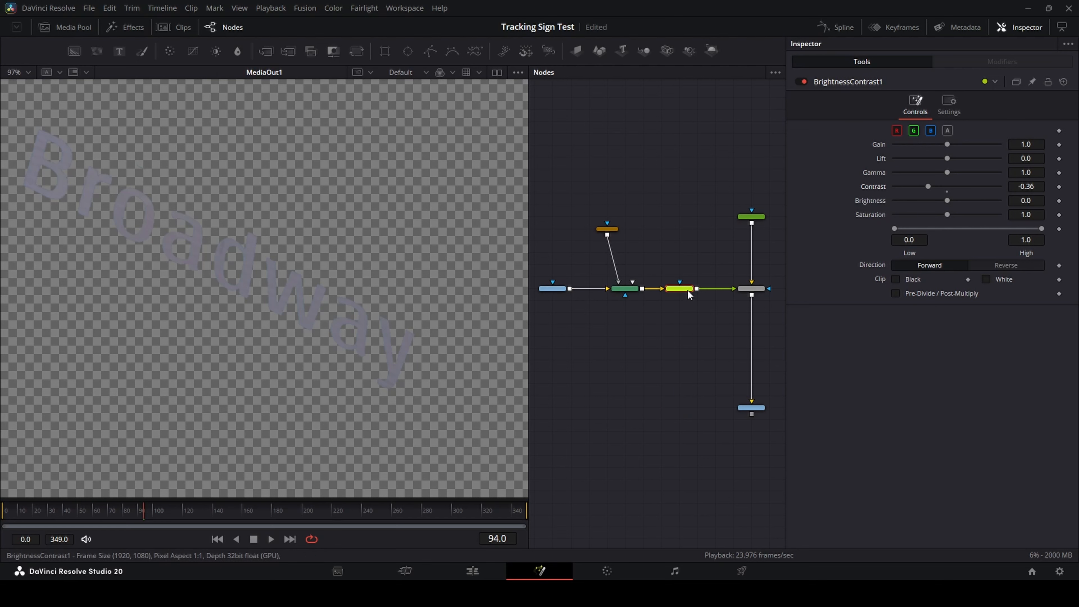
# Compare the lettering with Pre-Divide / Post-Multiply on and off while lowering the contrast to -1.0.
pyautogui.moveTo(688, 289)
pyautogui.moveTo(641, 331); pyautogui.dragTo(663, 337)
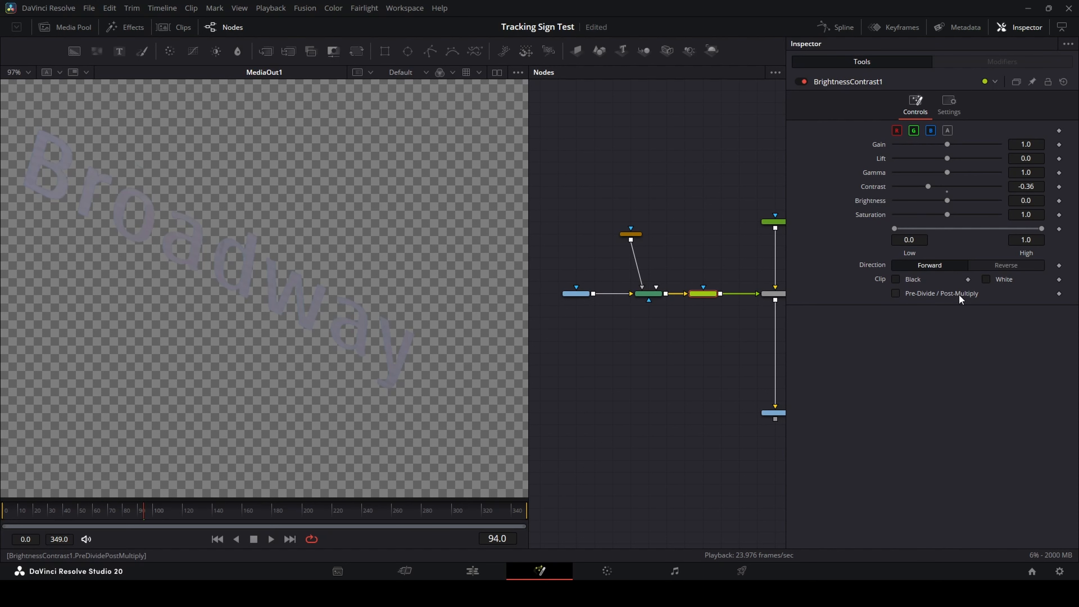
pyautogui.click(896, 292)
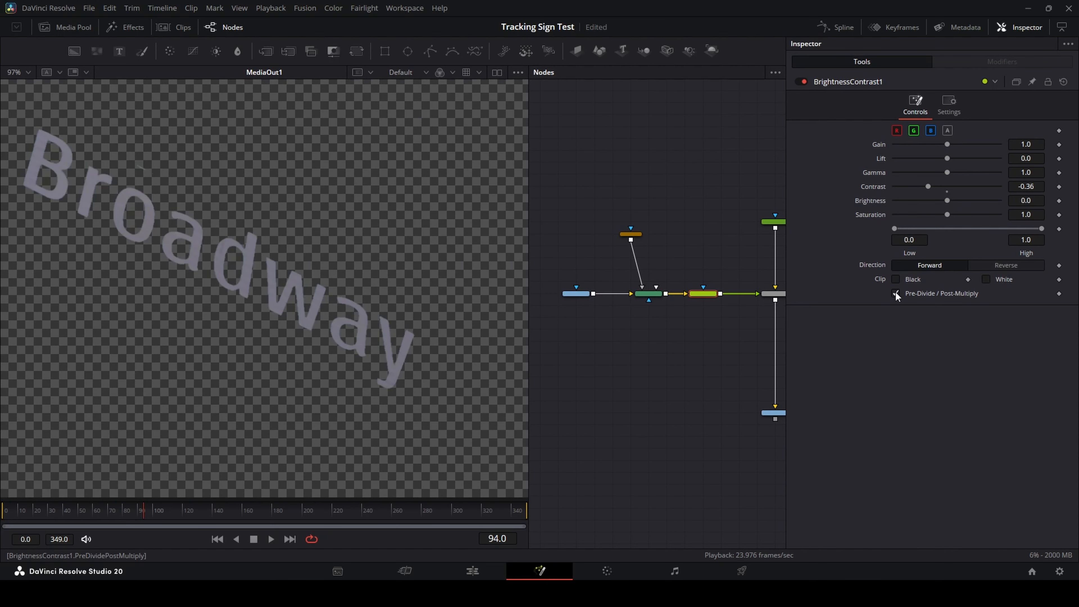
pyautogui.moveTo(928, 186); pyautogui.dragTo(860, 191)
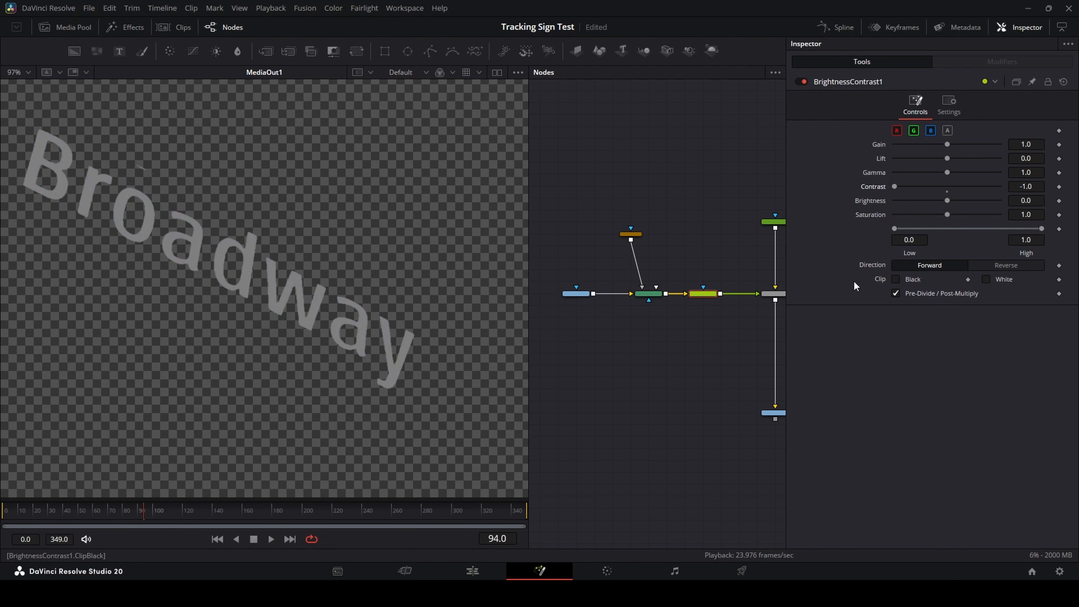
pyautogui.click(903, 293)
# Set contrast to 0 and brightness to 1.0, enable Pre-Divide / Post-Multiply on the Brightness Contrast node, and save the project.
pyautogui.moveTo(896, 187); pyautogui.dragTo(999, 200)
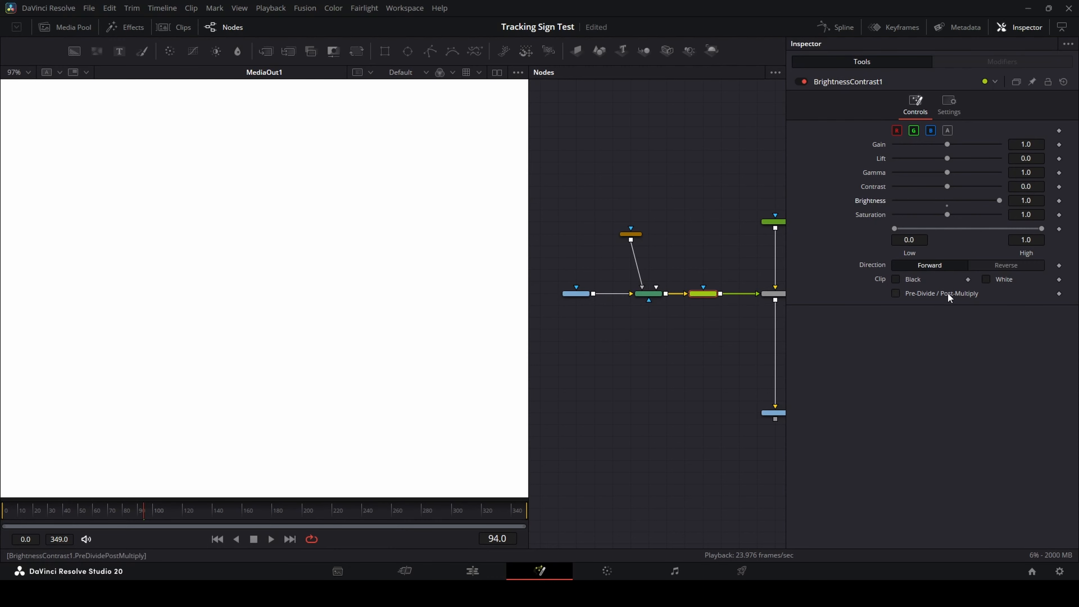
pyautogui.click(911, 294)
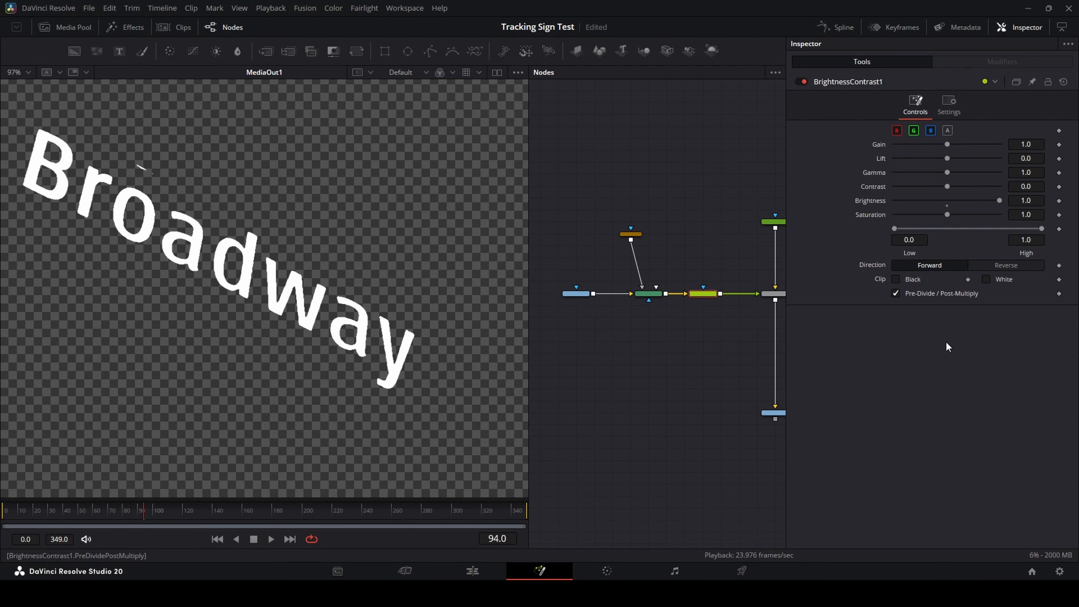
pyautogui.hotkey('ctrl', 's')
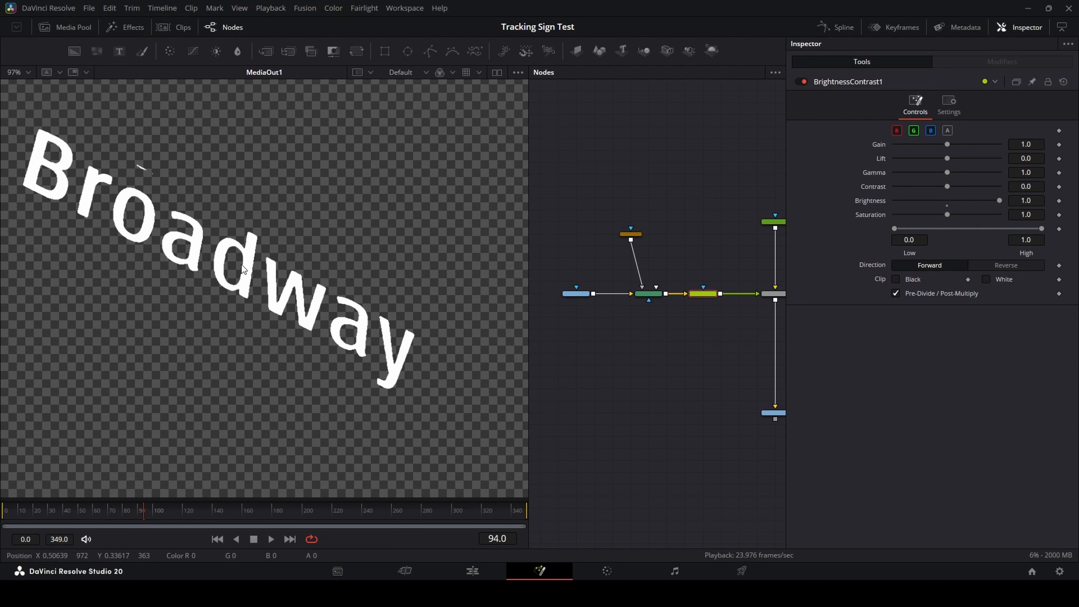
# Scrub the edit timeline to the start of the dissolve at 01:00:38:18 and open the V2 Broadway clip in Fusion there.
pyautogui.click(472, 570)
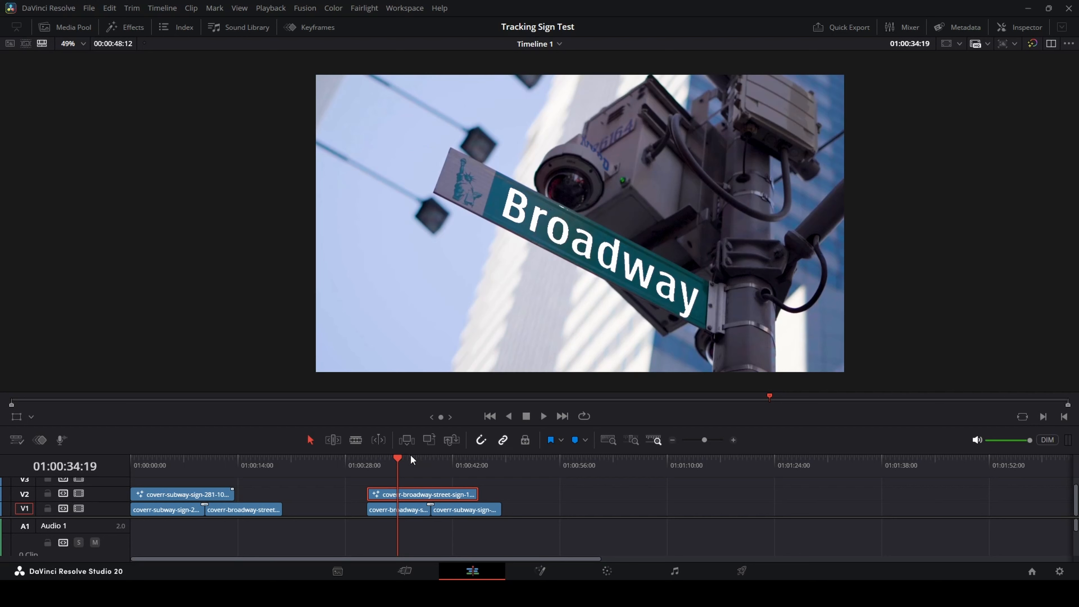
pyautogui.moveTo(394, 461); pyautogui.dragTo(423, 460)
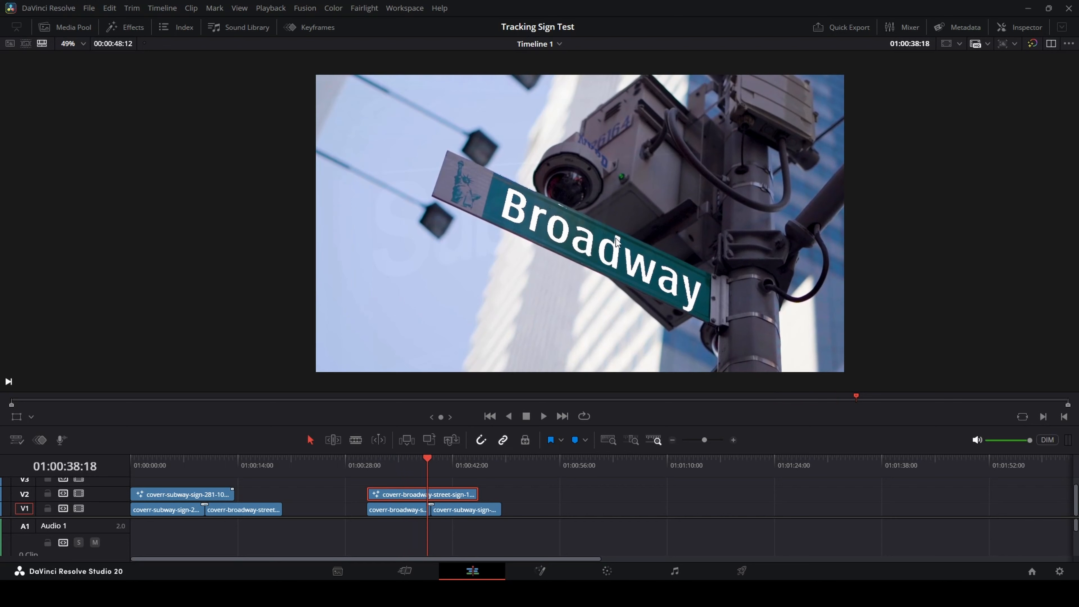
pyautogui.rightClick(435, 494)
pyautogui.click(474, 326)
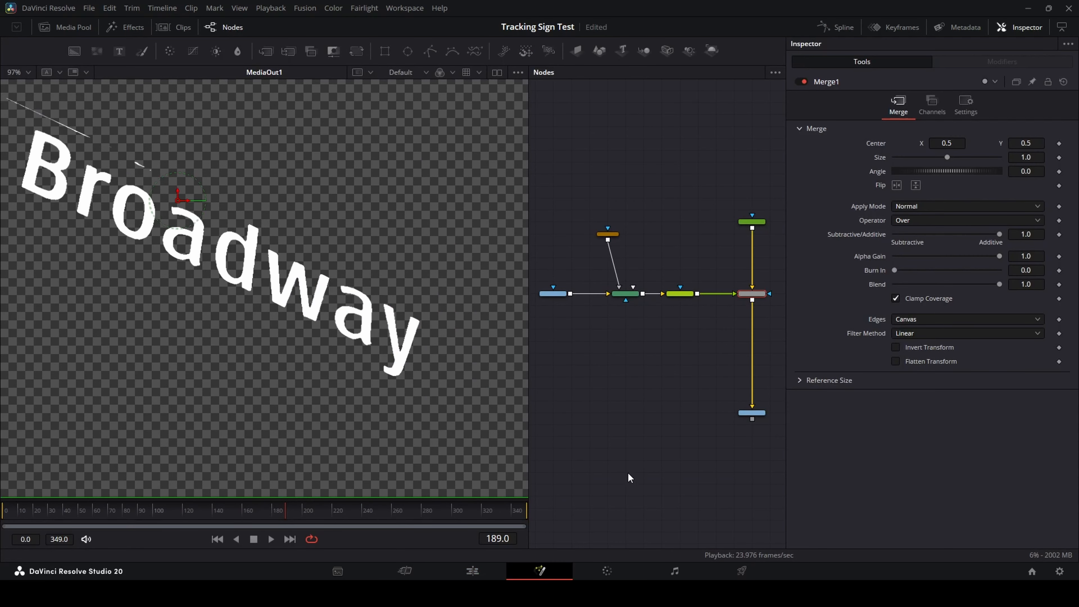
# Set the Brightness Contrast node's brightness to 0.38 and keyframe it at frames 189 and 214.
pyautogui.moveTo(663, 362); pyautogui.dragTo(653, 381)
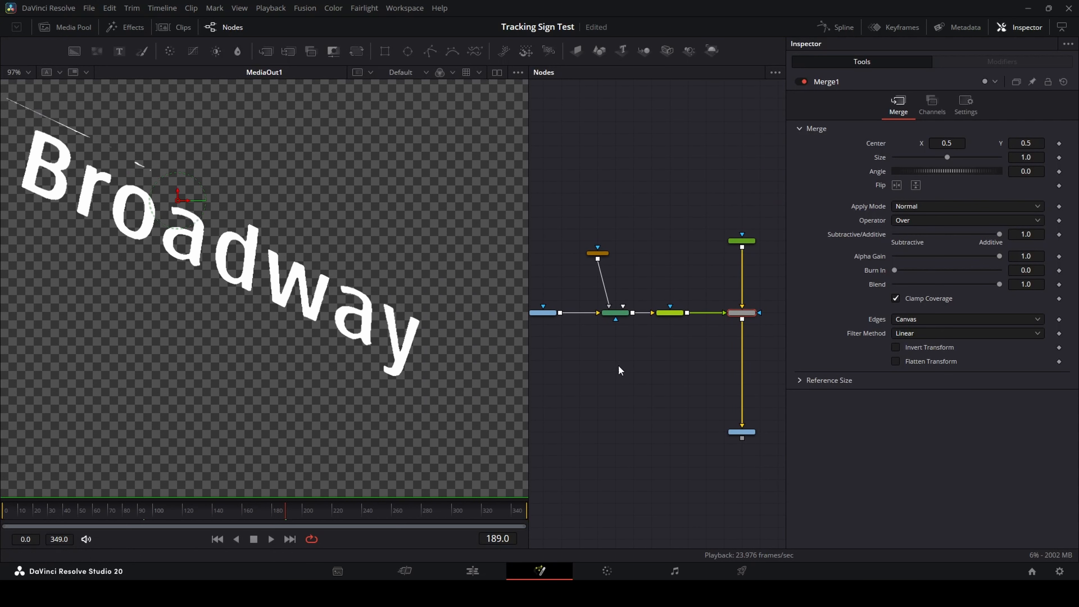
pyautogui.click(669, 313)
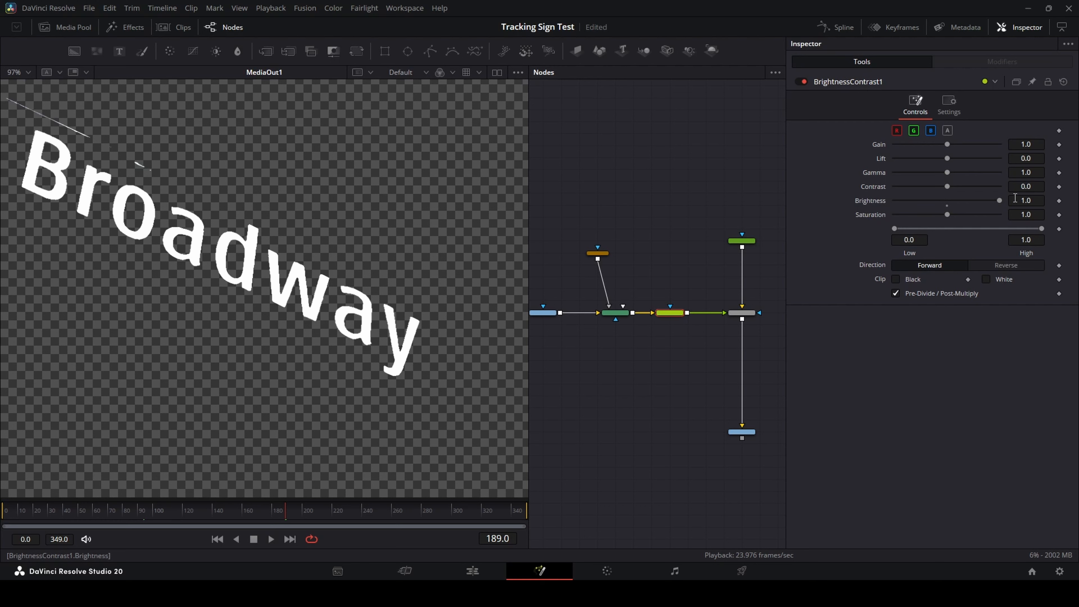
pyautogui.moveTo(999, 200); pyautogui.dragTo(967, 202)
pyautogui.click(1058, 201)
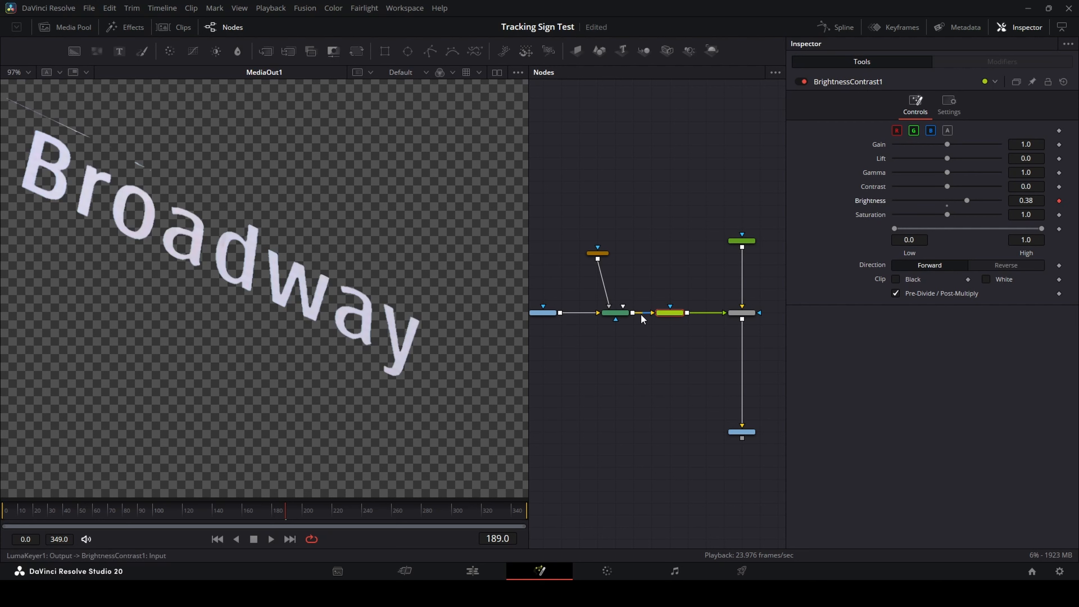
pyautogui.moveTo(286, 519); pyautogui.dragTo(323, 520)
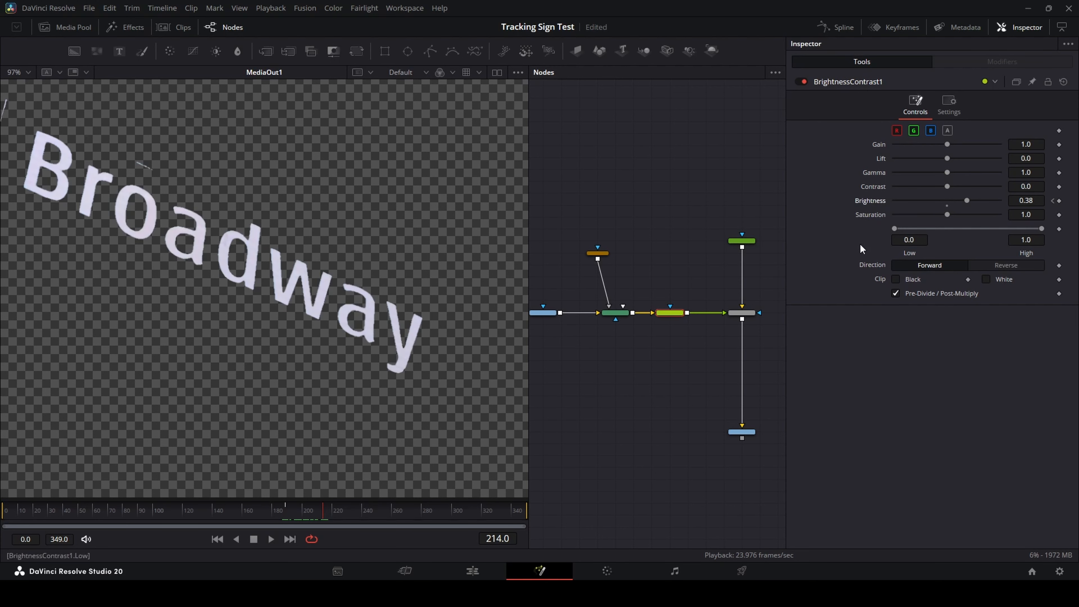
# Set the brightness keyframe at frame 189 to 0 and scrub through the animated brightening of the lettering.
pyautogui.click(1053, 200)
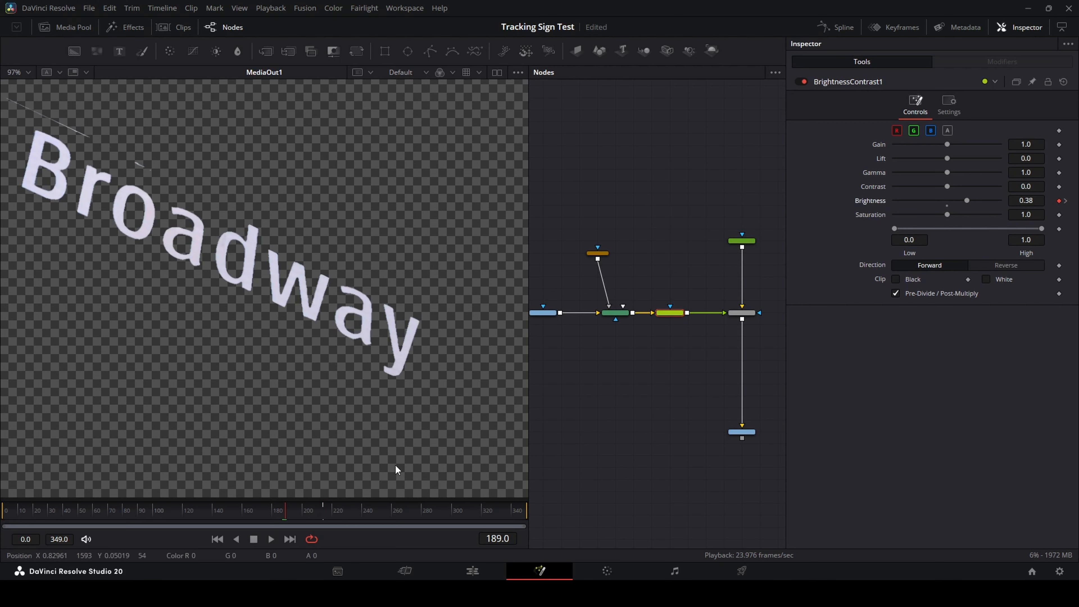
pyautogui.moveTo(963, 201); pyautogui.dragTo(946, 200)
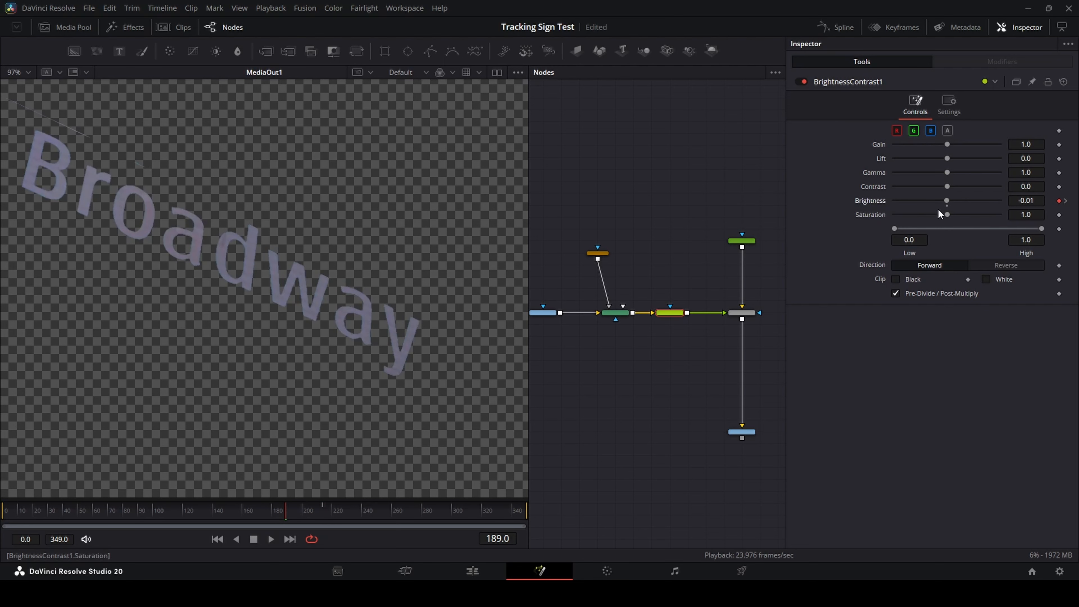
pyautogui.doubleClick(1030, 200)
pyautogui.write('0')
pyautogui.press('Tab')
pyautogui.click(606, 414)
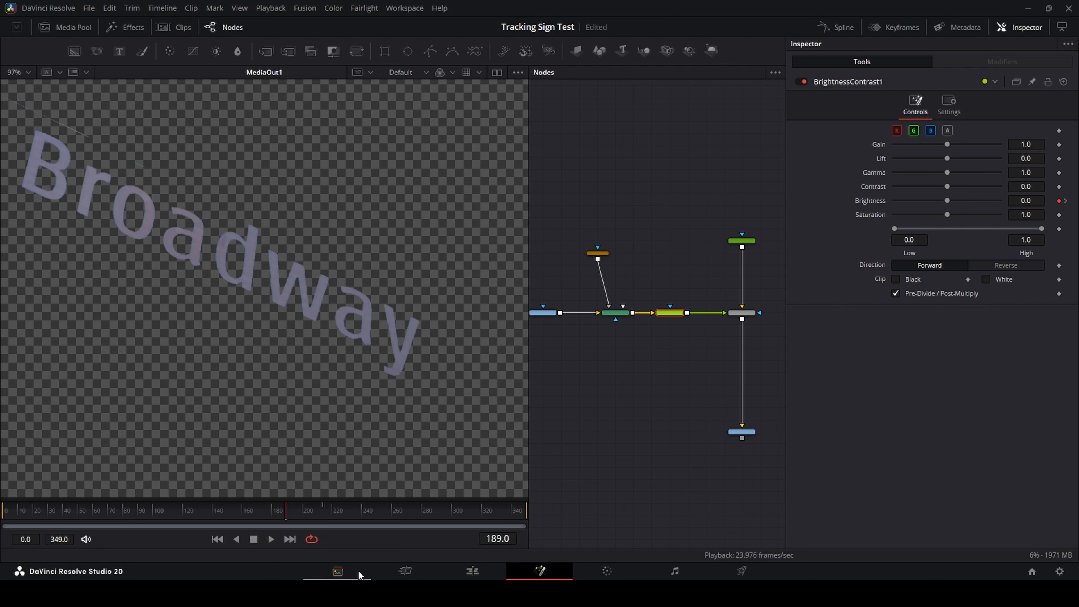
pyautogui.moveTo(168, 521); pyautogui.dragTo(325, 519)
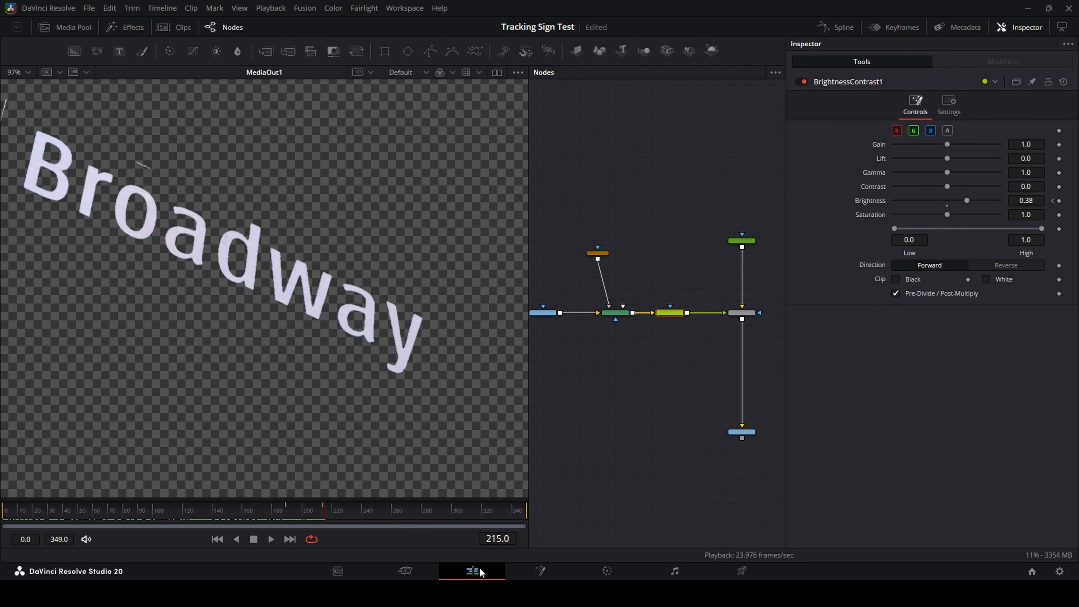
# Play the Broadway-to-subway transition in the edit timeline from the start of the Broadway clips.
pyautogui.click(473, 570)
pyautogui.click(426, 462)
pyautogui.moveTo(426, 464); pyautogui.dragTo(366, 464)
pyautogui.press('space')
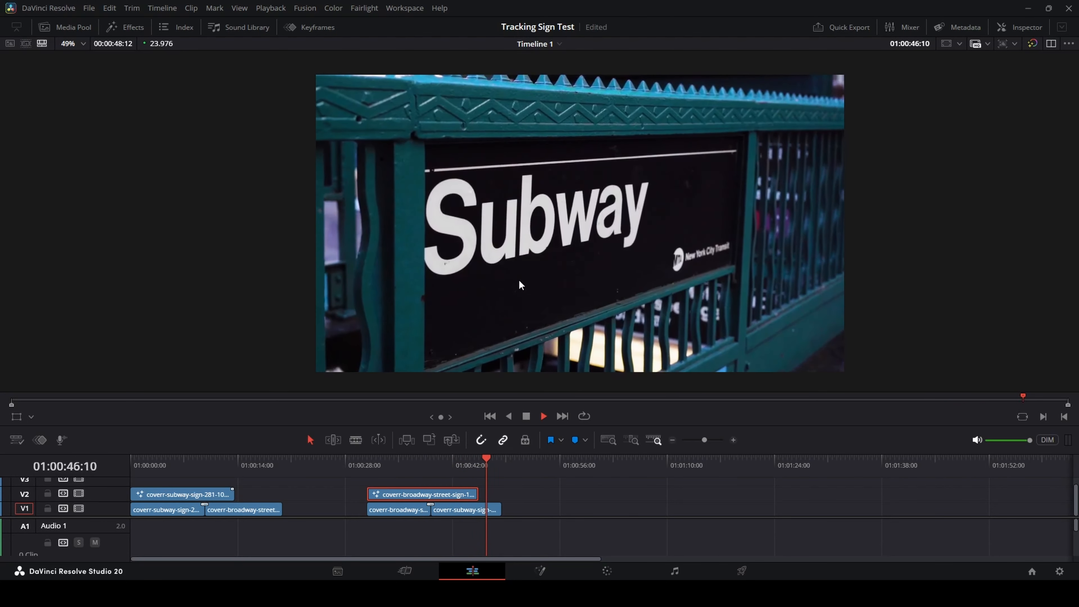
pyautogui.press('space')
# Trim the end of the second V1 subway clip to match the end of the V2 Broadway clip, and save the project.
pyautogui.moveTo(495, 509); pyautogui.dragTo(471, 510)
pyautogui.hotkey('ctrl', 's')
# Place a copy of the keyed V2 Broadway clip further along V2, starting at about 01:00:59.
pyautogui.click(456, 497)
pyautogui.rightClick(457, 497)
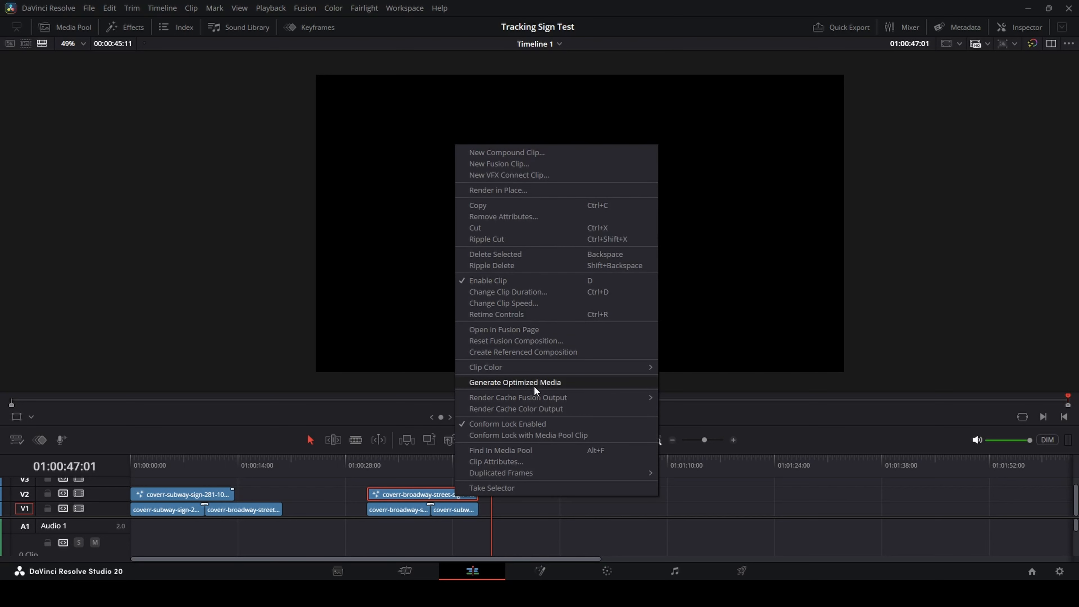
pyautogui.click(352, 431)
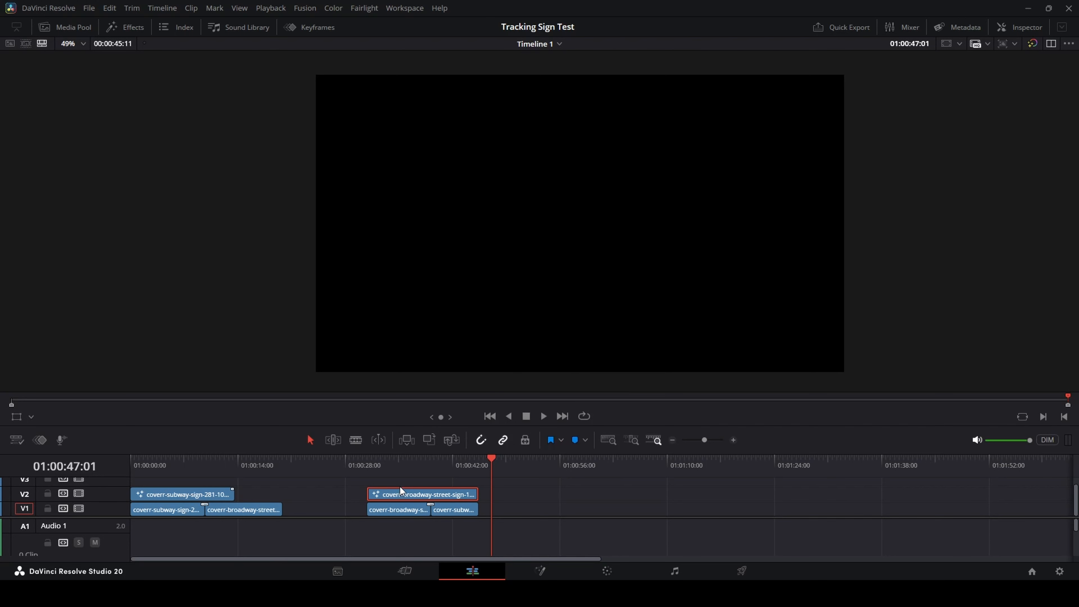
pyautogui.moveTo(402, 494); pyautogui.dragTo(628, 495)
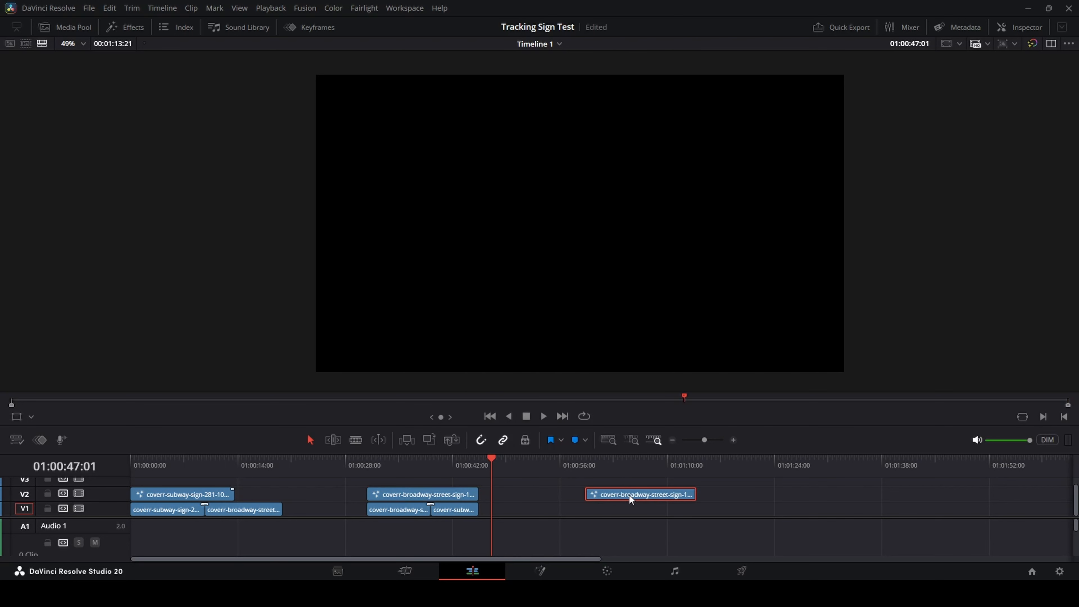
pyautogui.rightClick(629, 496)
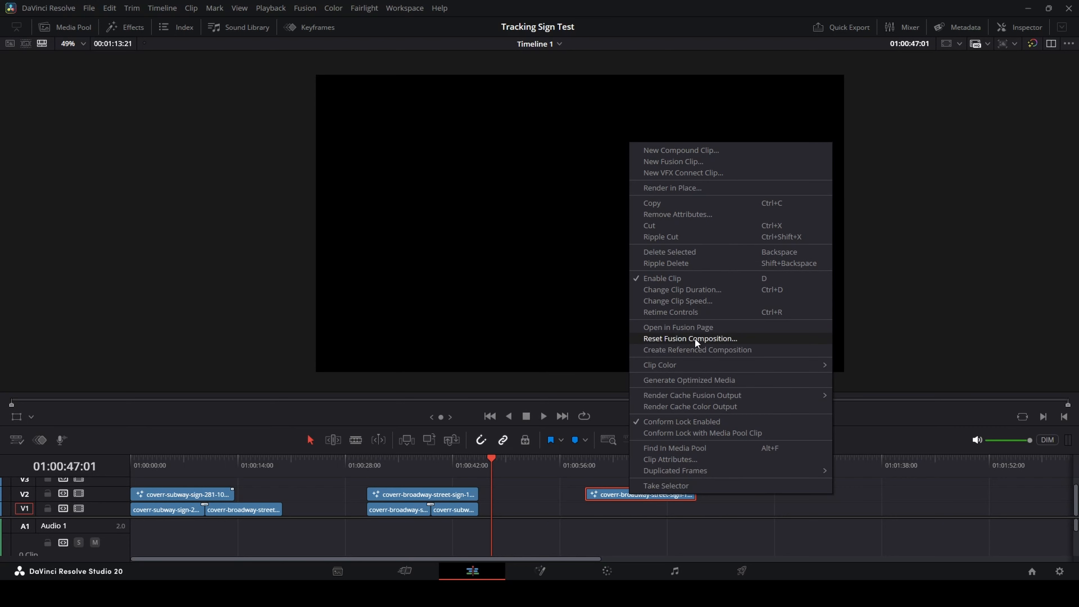
pyautogui.click(695, 339)
pyautogui.click(590, 349)
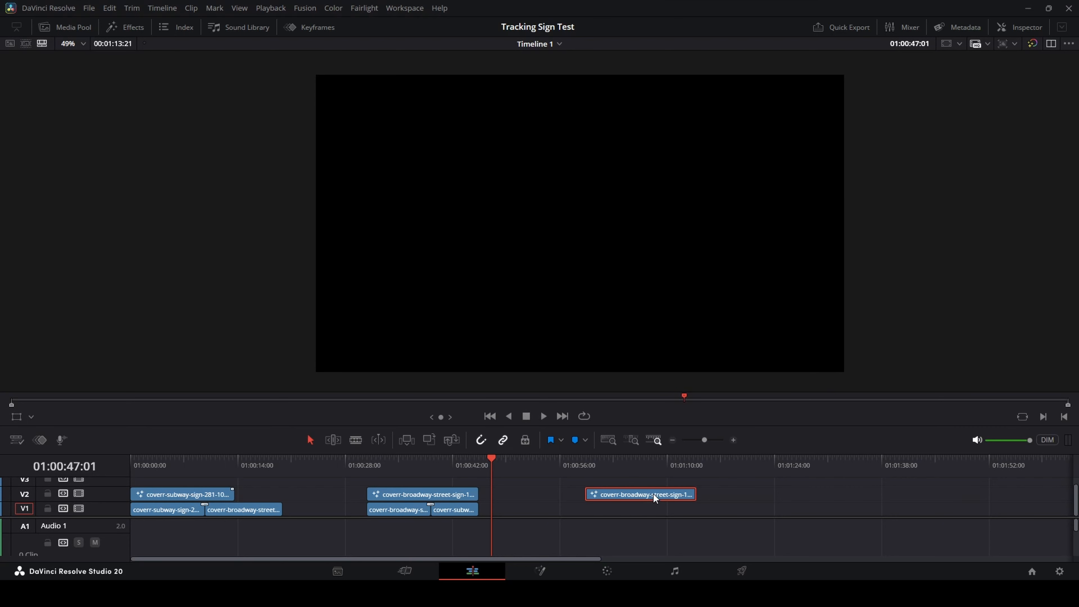
# Open the copied Broadway clip's composition in Fusion and select its LumaKeyer node.
pyautogui.rightClick(654, 494)
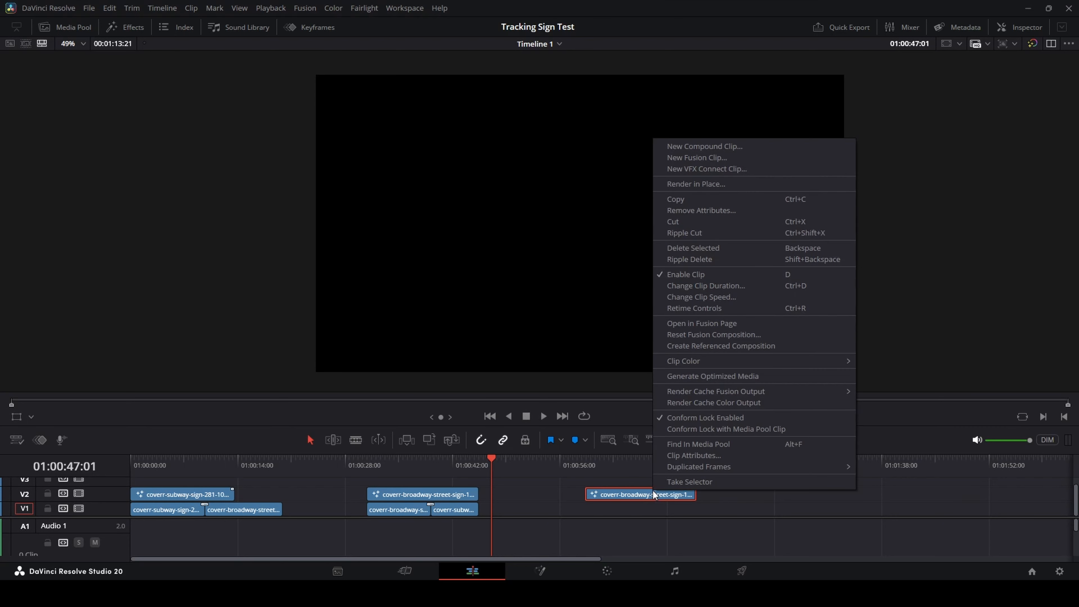
pyautogui.click(703, 323)
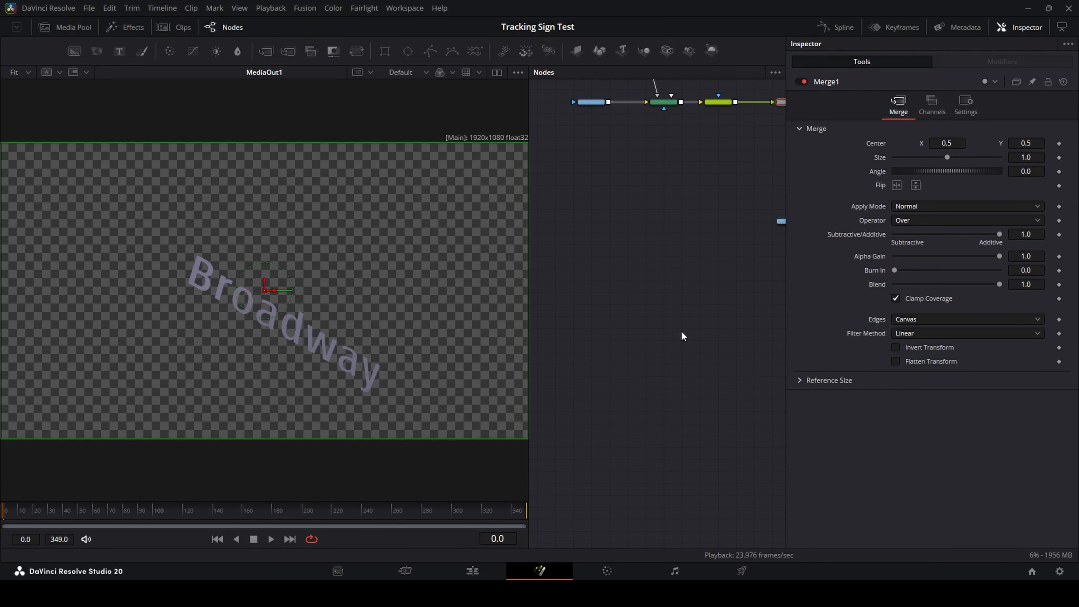
pyautogui.moveTo(680, 204); pyautogui.dragTo(635, 421)
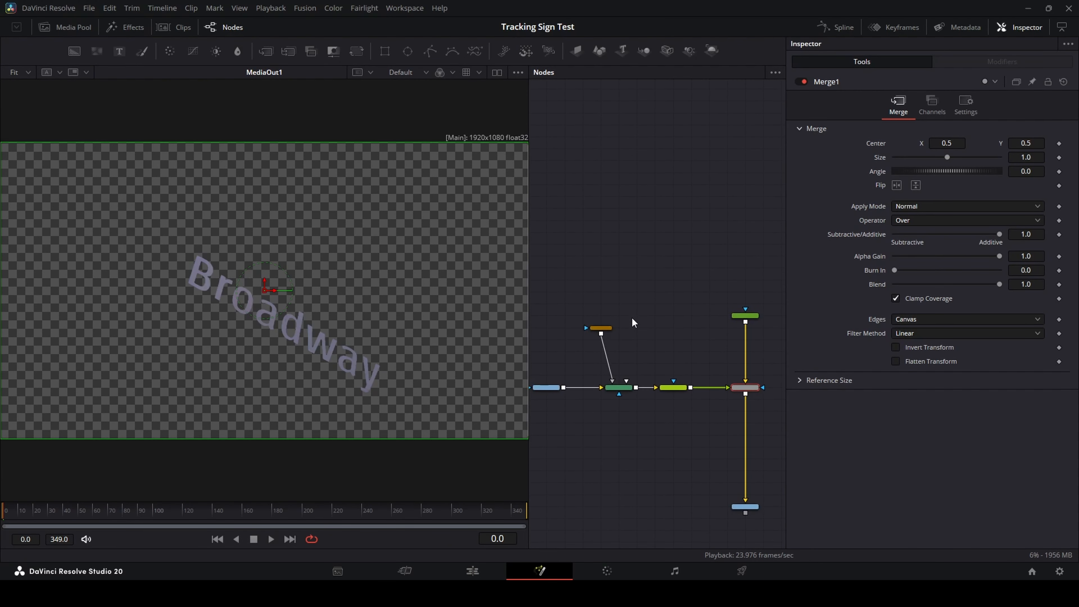
pyautogui.scroll(5, 628, 294)
pyautogui.click(641, 223)
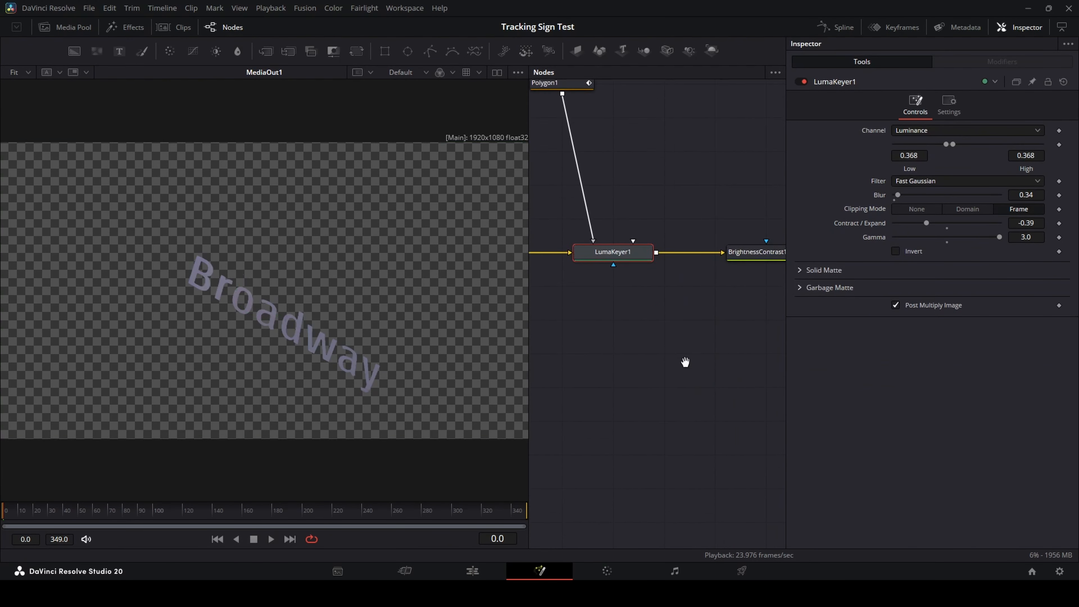
pyautogui.moveTo(697, 326); pyautogui.dragTo(678, 397)
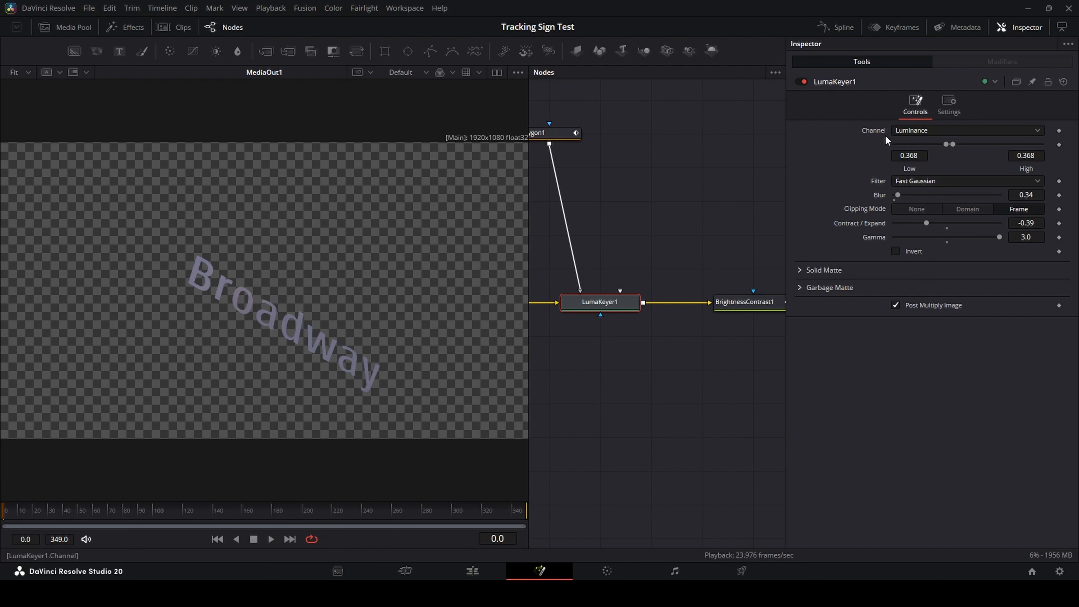
# Try the Blue, Green, Red and Alpha channels for the luma key and return the channel to Luminance.
pyautogui.click(933, 130)
pyautogui.click(925, 143)
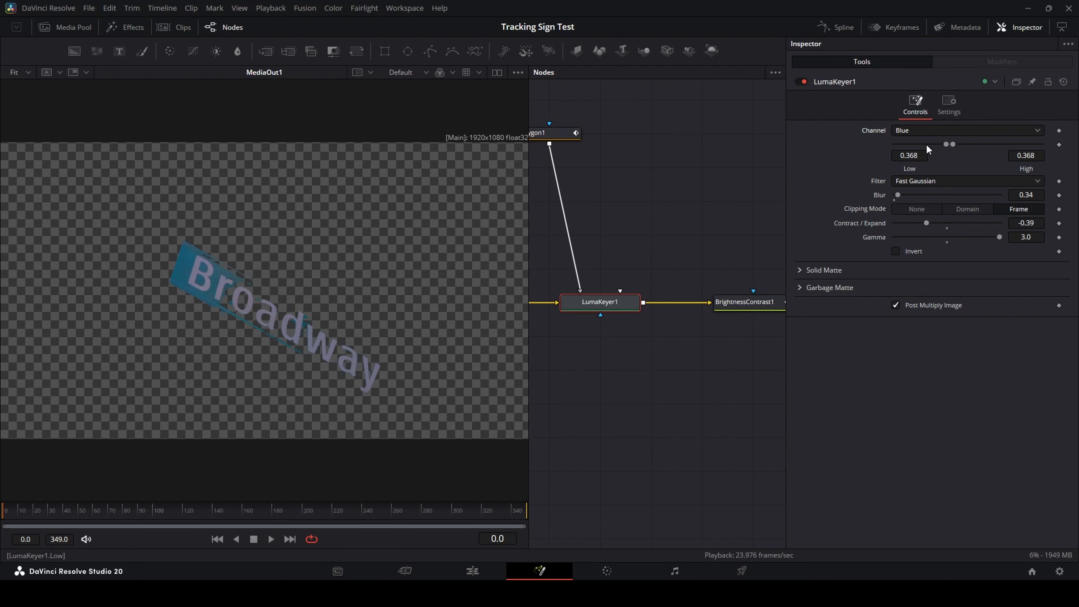
pyautogui.click(932, 134)
pyautogui.click(925, 130)
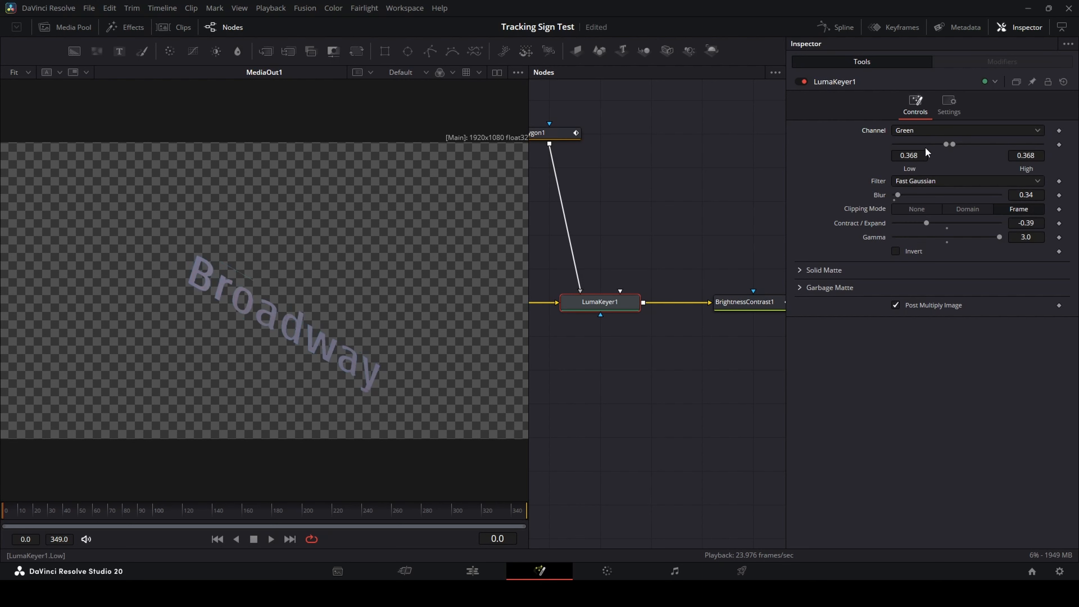
pyautogui.click(925, 129)
pyautogui.click(916, 168)
pyautogui.click(930, 128)
pyautogui.click(916, 179)
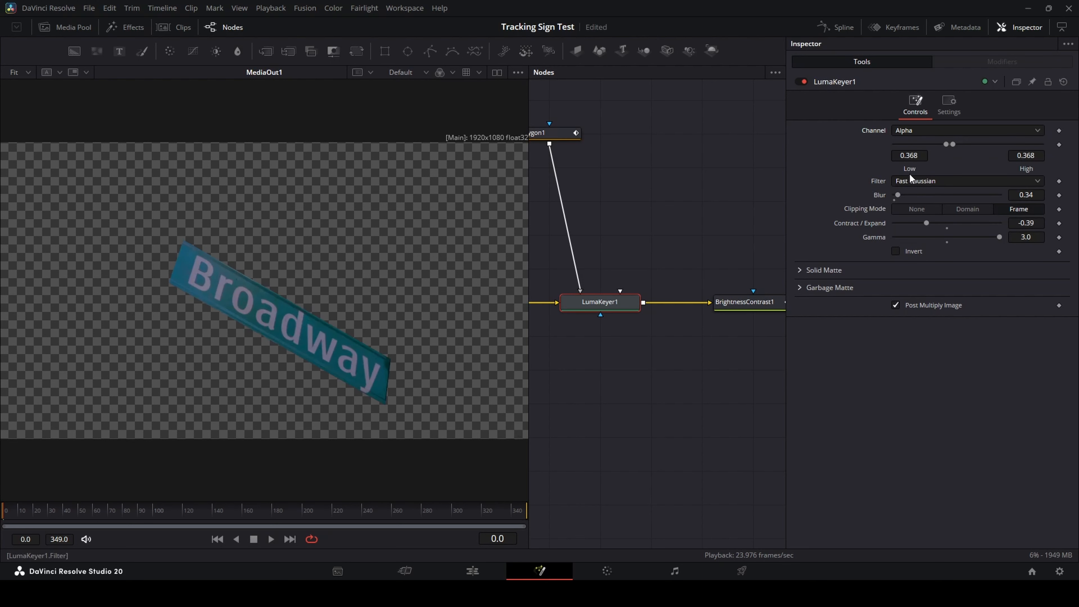
pyautogui.click(895, 134)
pyautogui.click(904, 196)
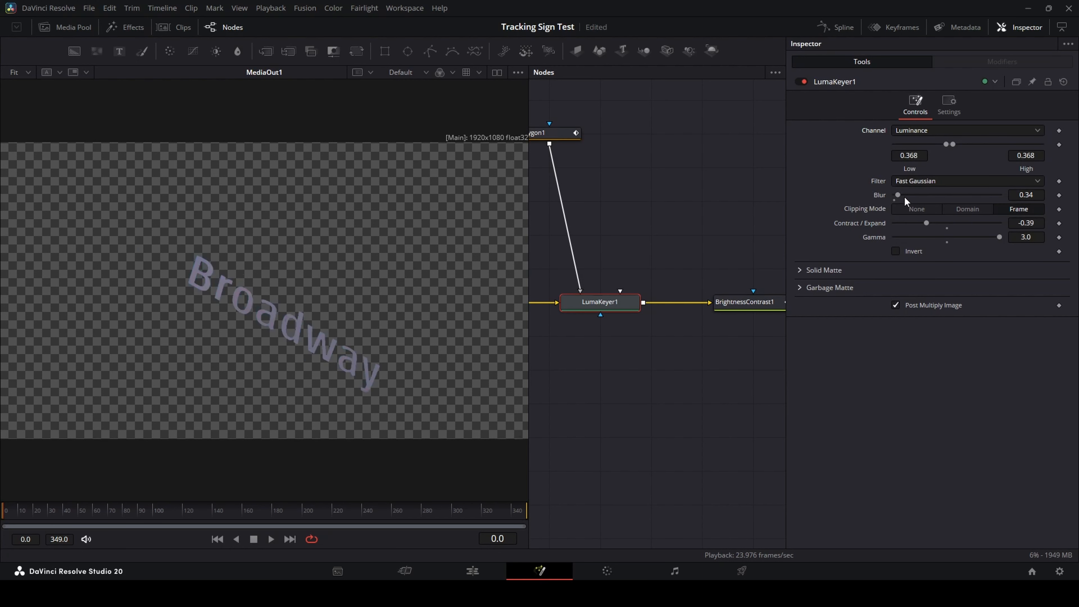
# Try the Saturation channel for the luma key and toggle Invert repeatedly to compare the sign background with the lettering.
pyautogui.click(921, 130)
pyautogui.click(928, 208)
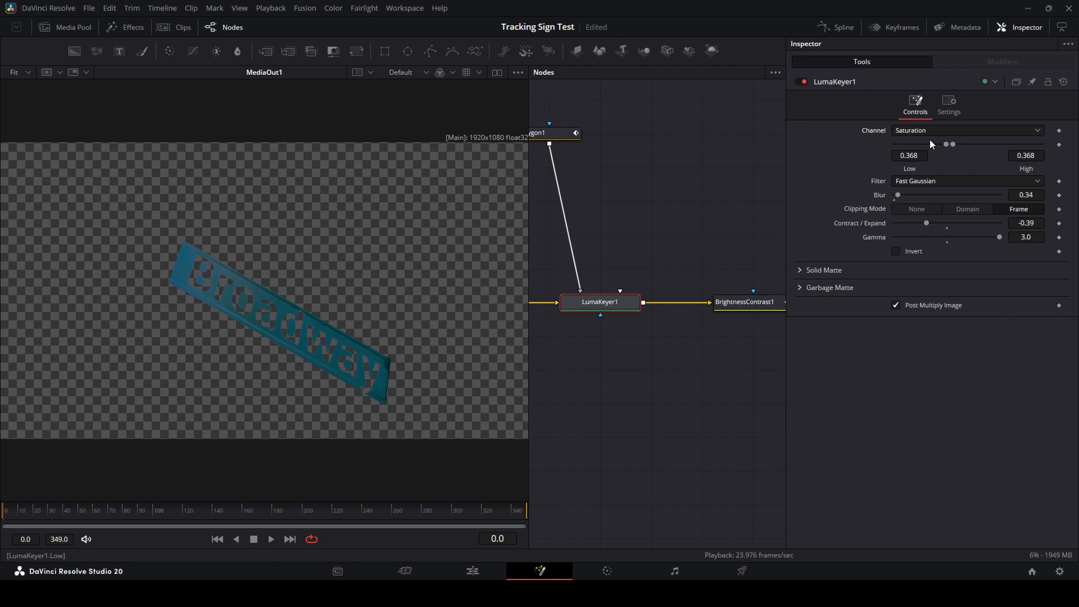
pyautogui.click(906, 255)
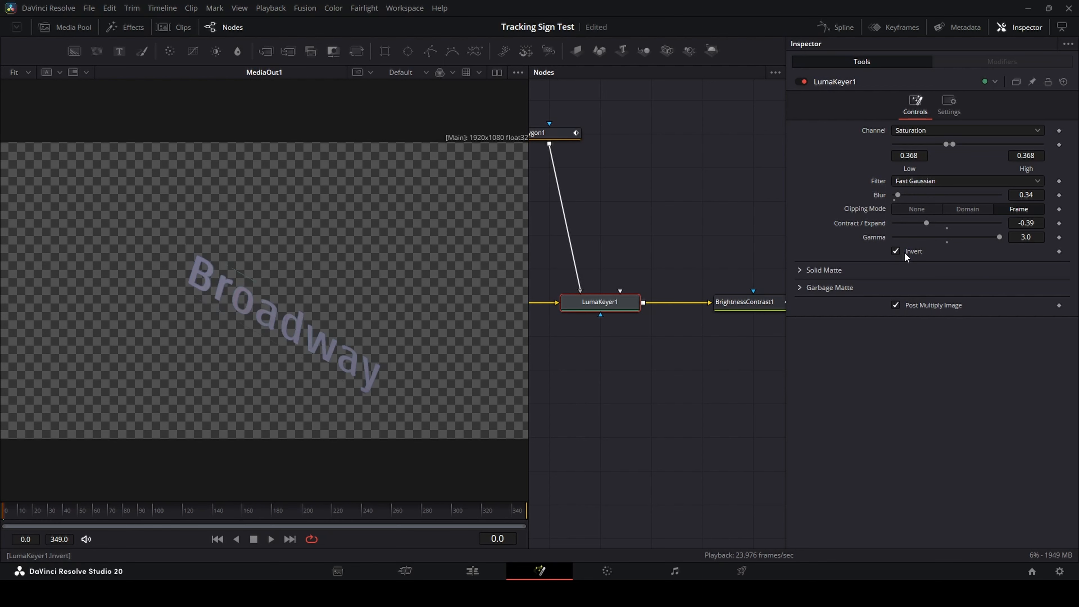
pyautogui.click(906, 255)
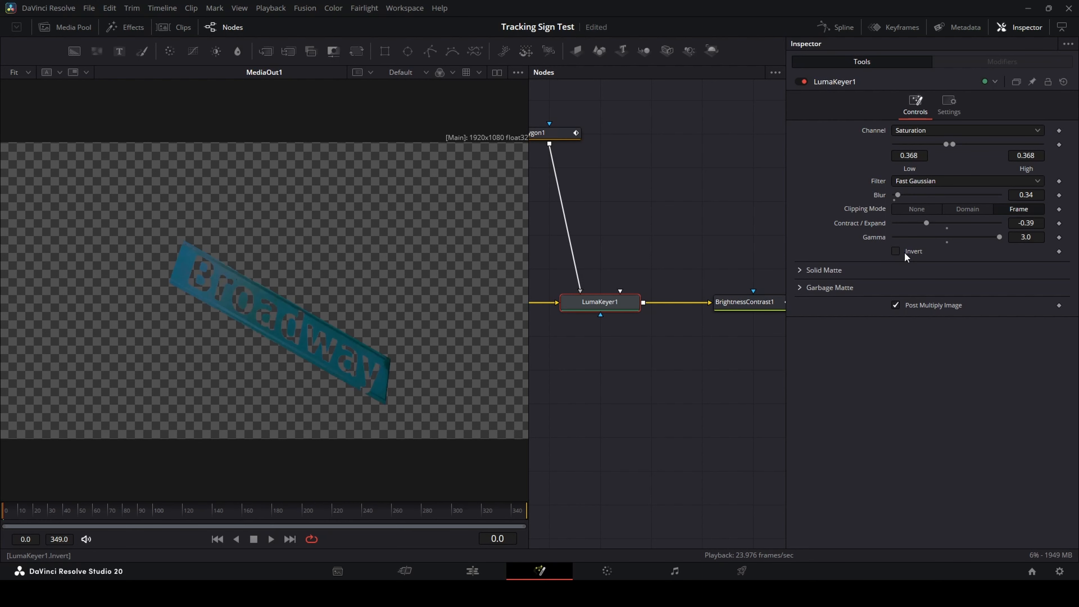
pyautogui.click(906, 255)
pyautogui.click(905, 254)
pyautogui.click(906, 254)
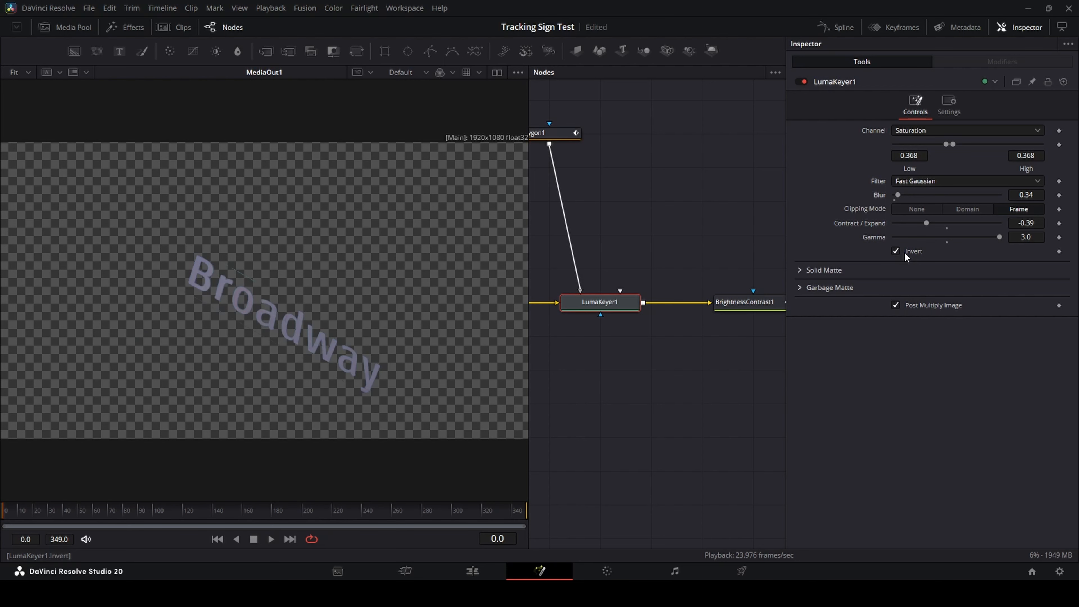
# Delete the polygon mask feeding the LumaKeyer and turn off the keyer's Invert option.
pyautogui.click(552, 133)
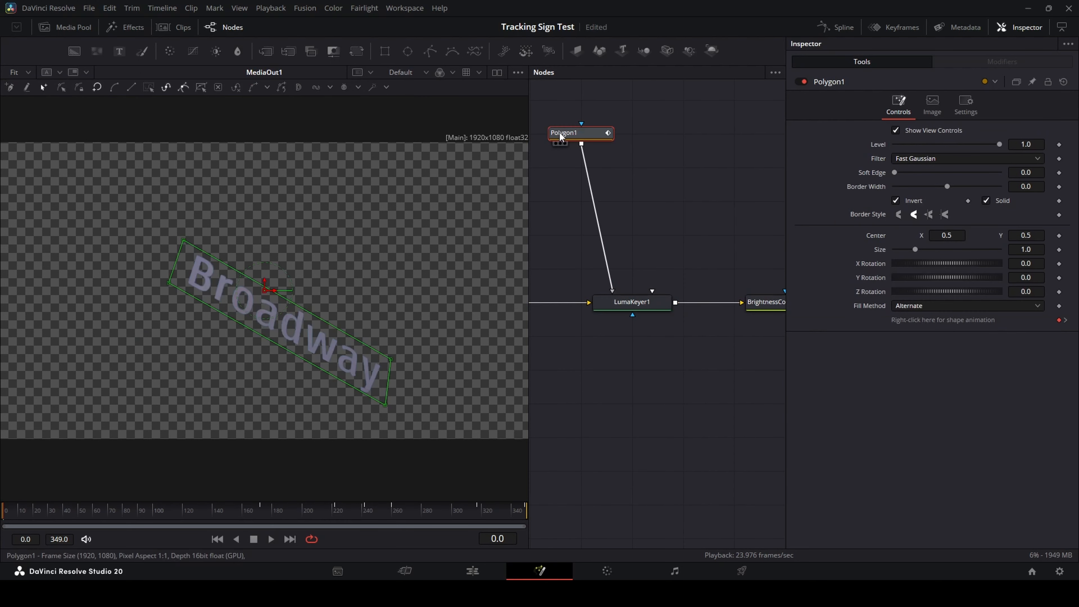
pyautogui.press('Delete')
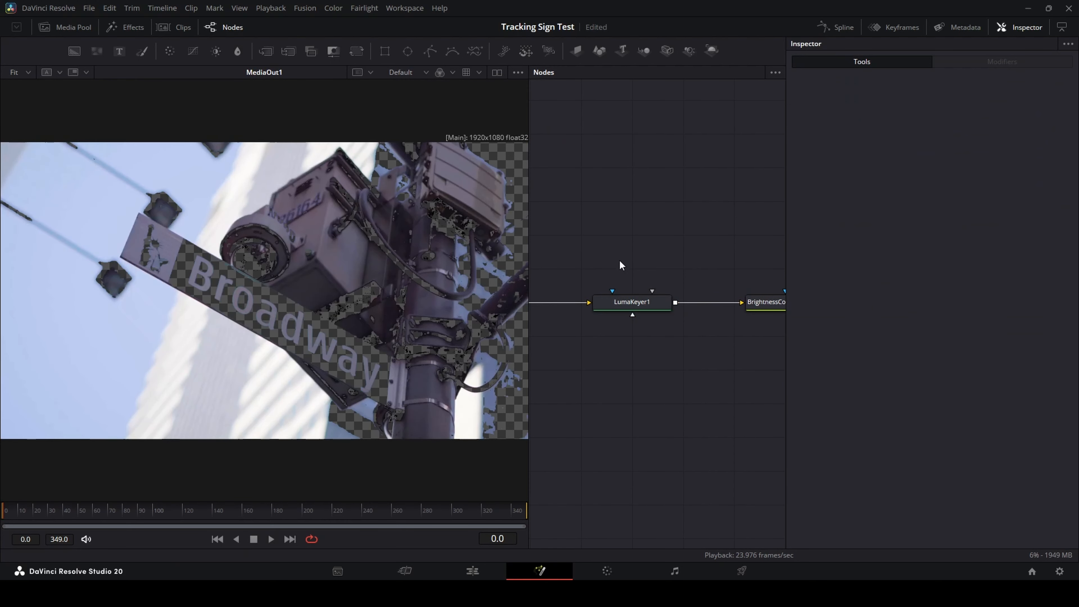
pyautogui.click(634, 303)
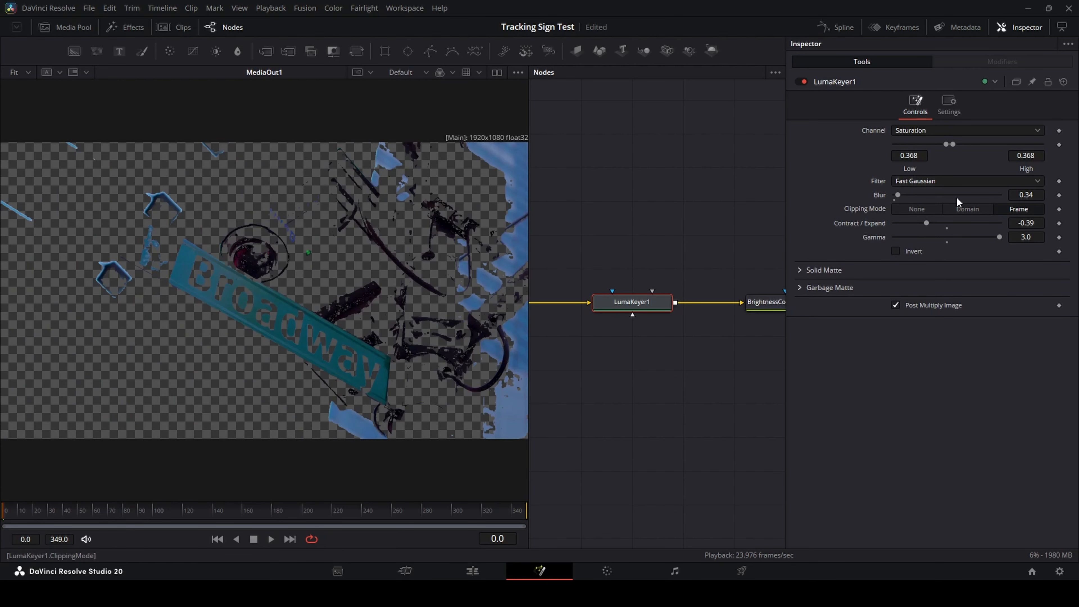
# Try the Hue and Depth channels on the unmasked footage, including Depth's near plane, and set the channel back to Luminance.
pyautogui.click(926, 130)
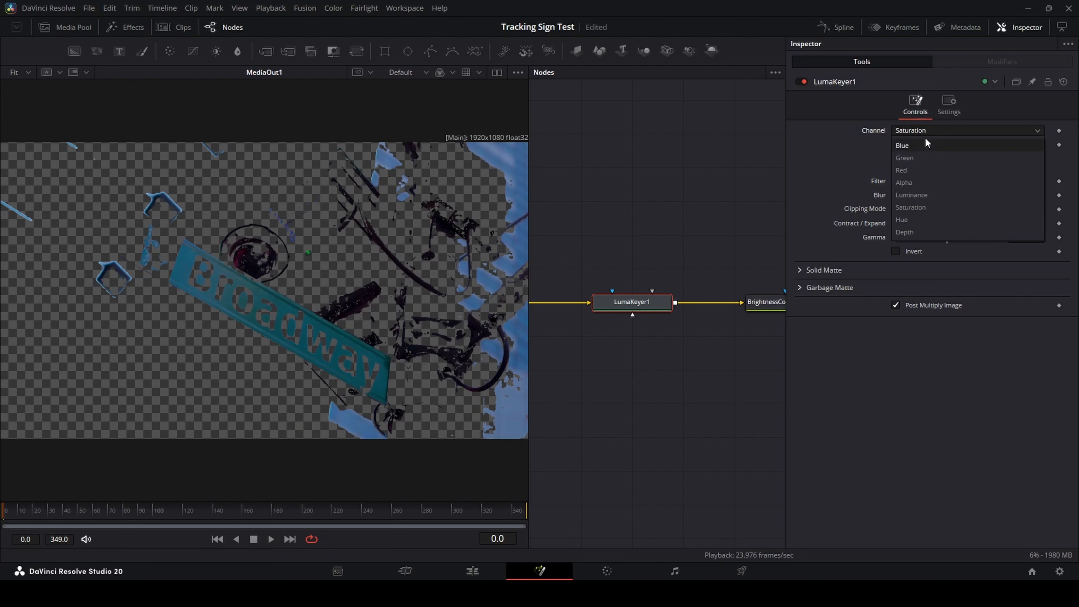
pyautogui.click(909, 219)
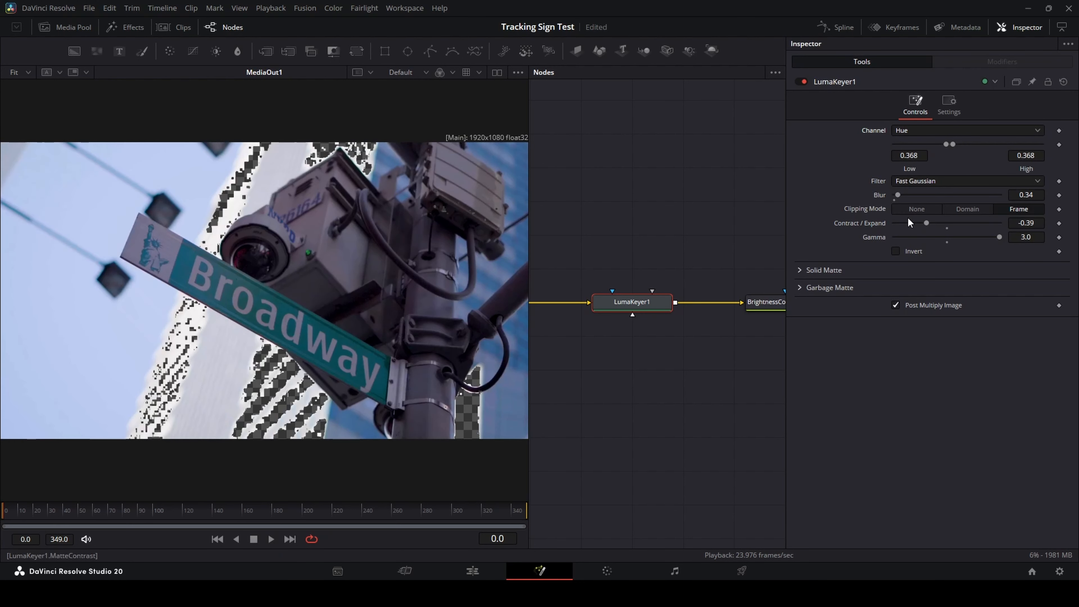
pyautogui.click(937, 129)
pyautogui.click(918, 232)
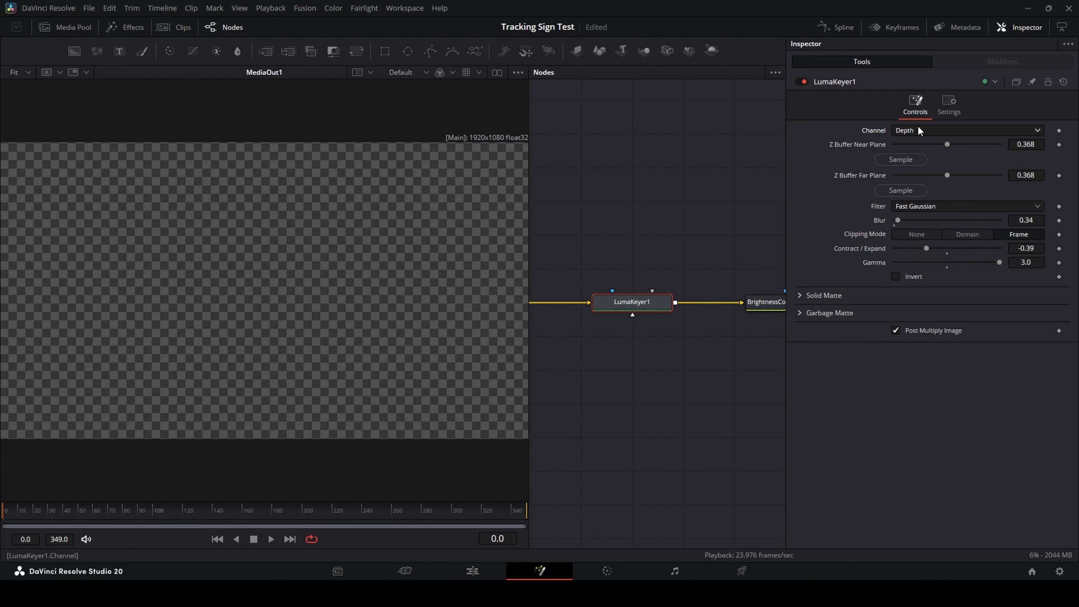
pyautogui.moveTo(947, 144)
pyautogui.mouseDown()
pyautogui.moveTo(978, 144)
pyautogui.moveTo(930, 143)
pyautogui.moveTo(954, 145)
pyautogui.mouseUp()
pyautogui.doubleClick(870, 145)
pyautogui.click(932, 131)
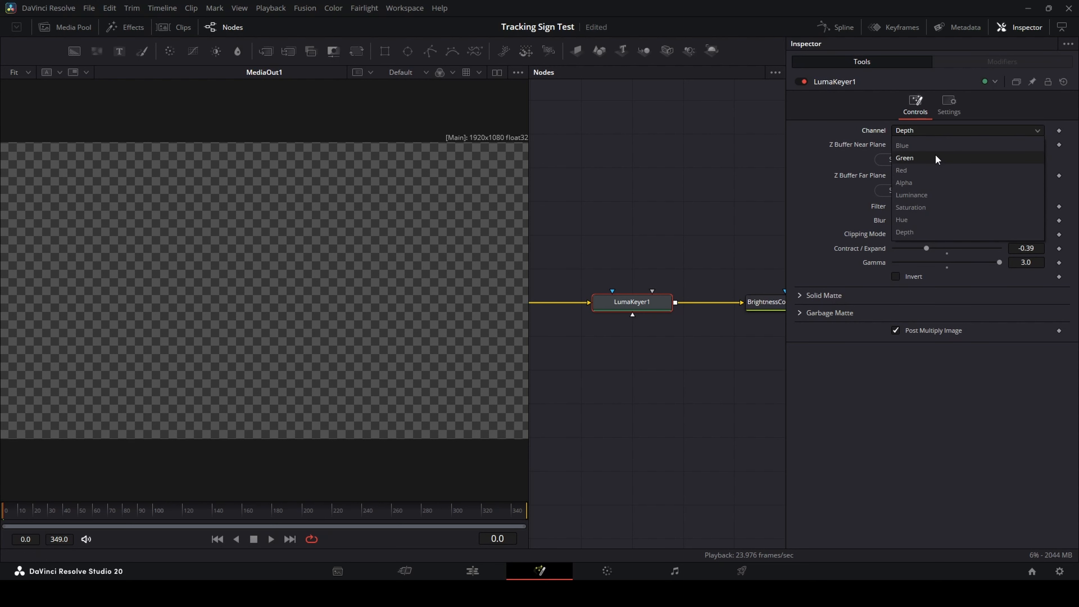
pyautogui.click(922, 196)
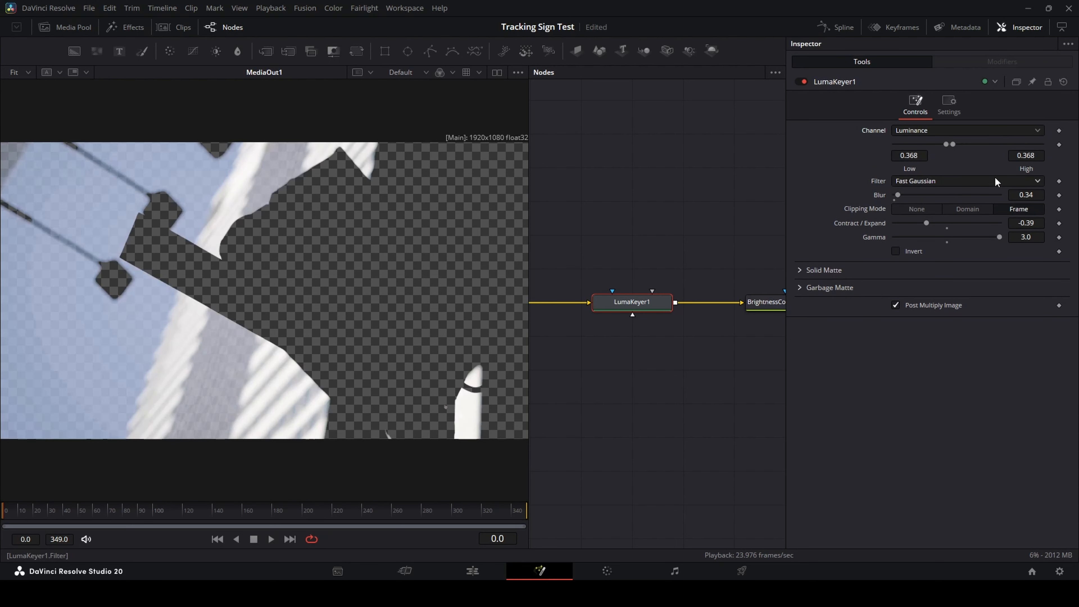